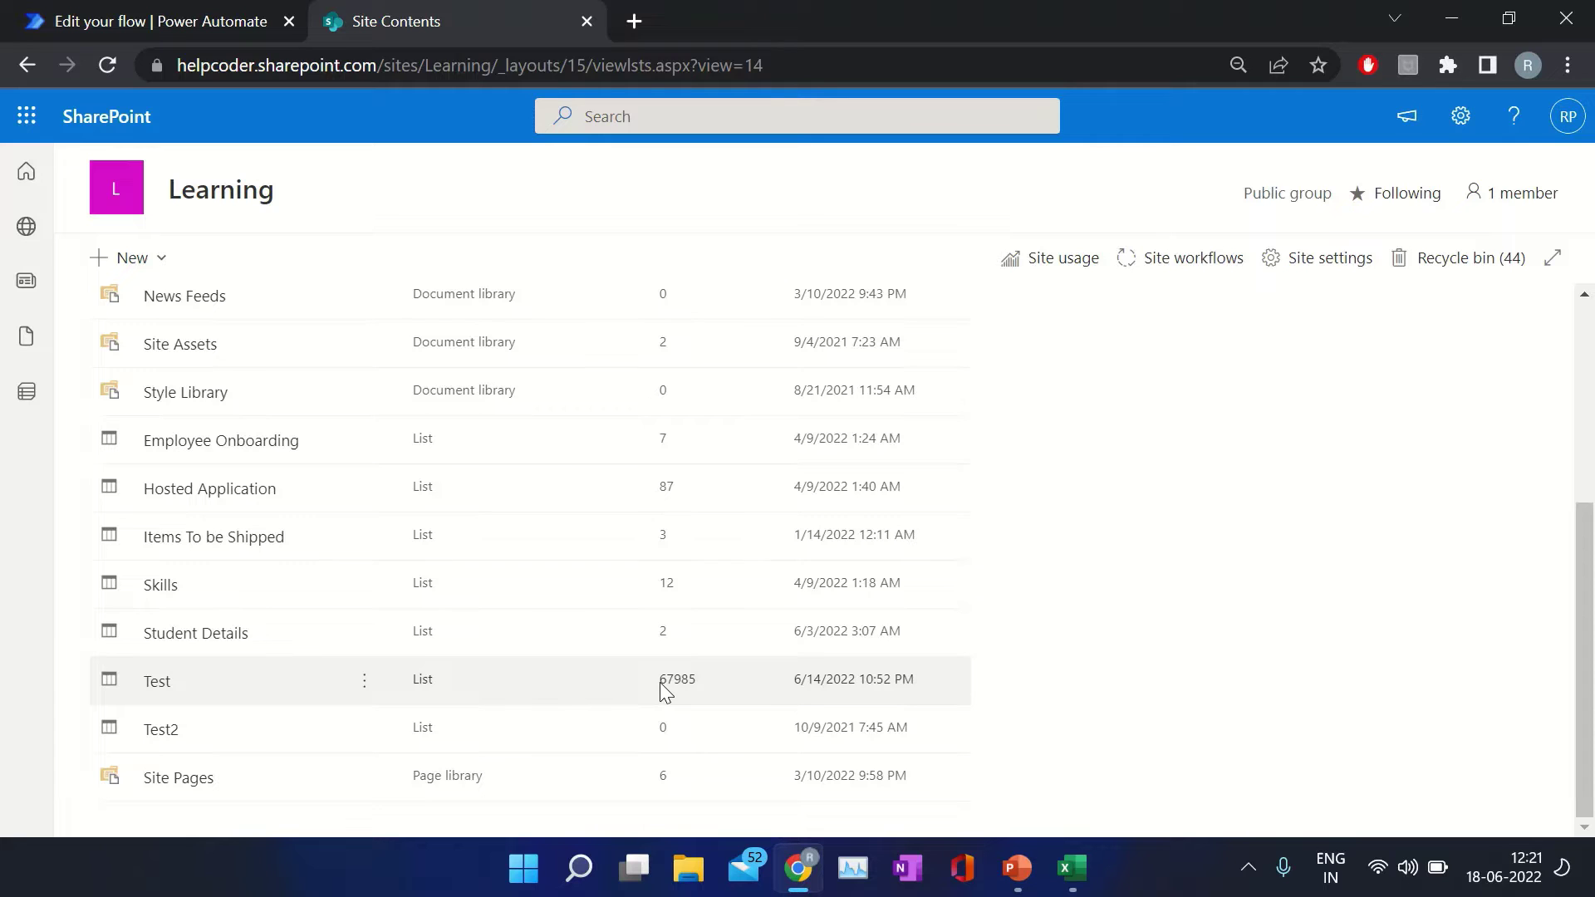
Switch to the Power Automate flow, expand the Get items 2 action, and check its query settings against the Test list in SharePoint.
click(157, 17)
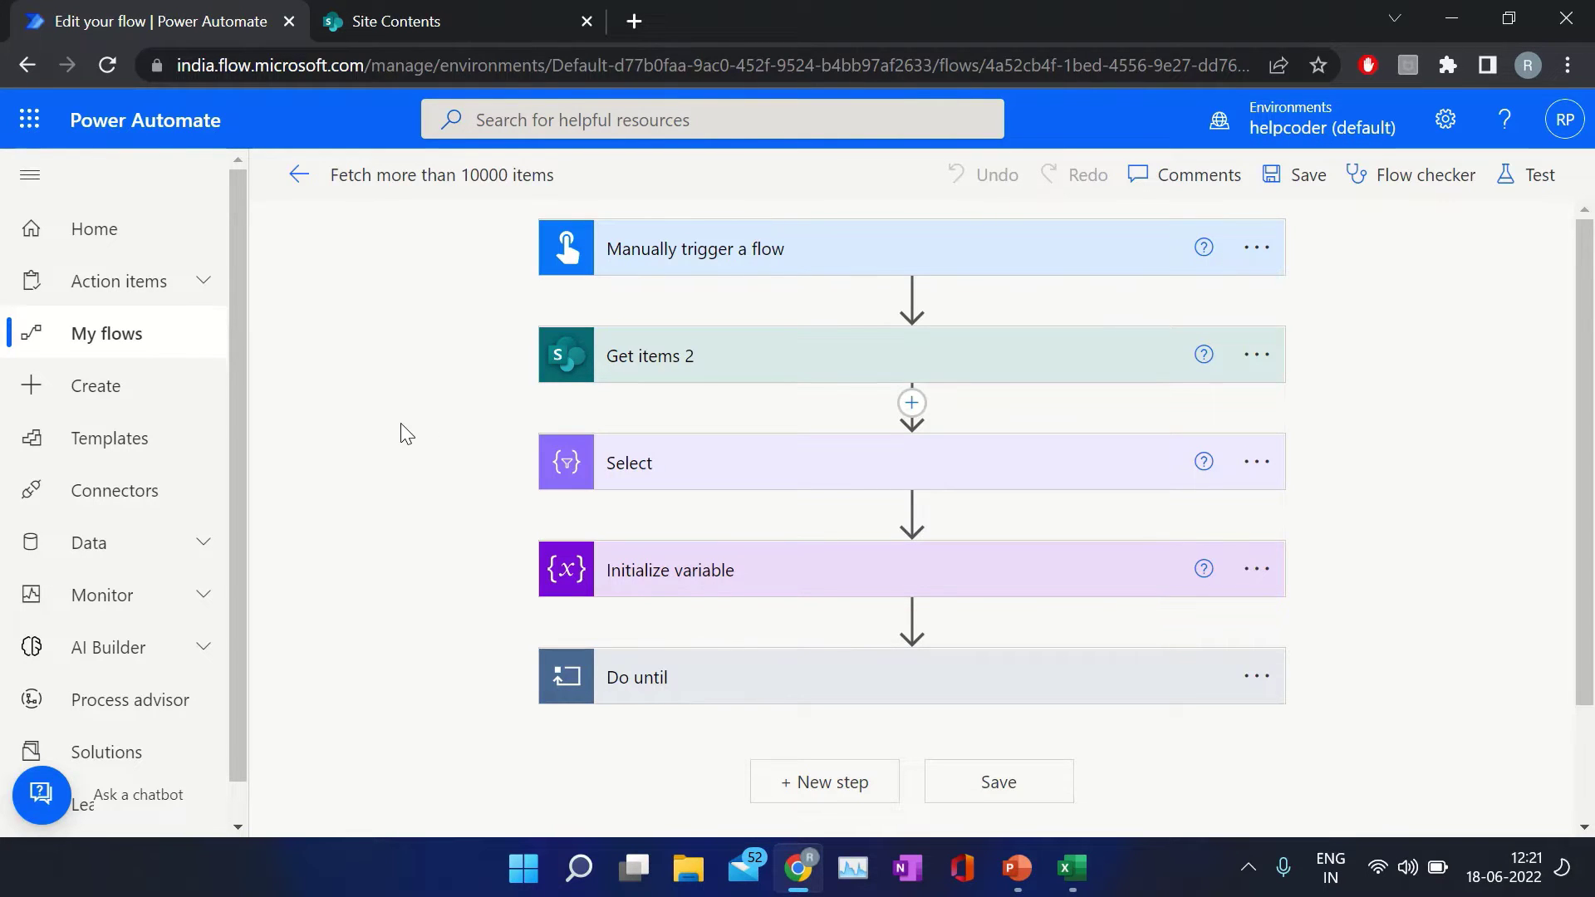
click(756, 363)
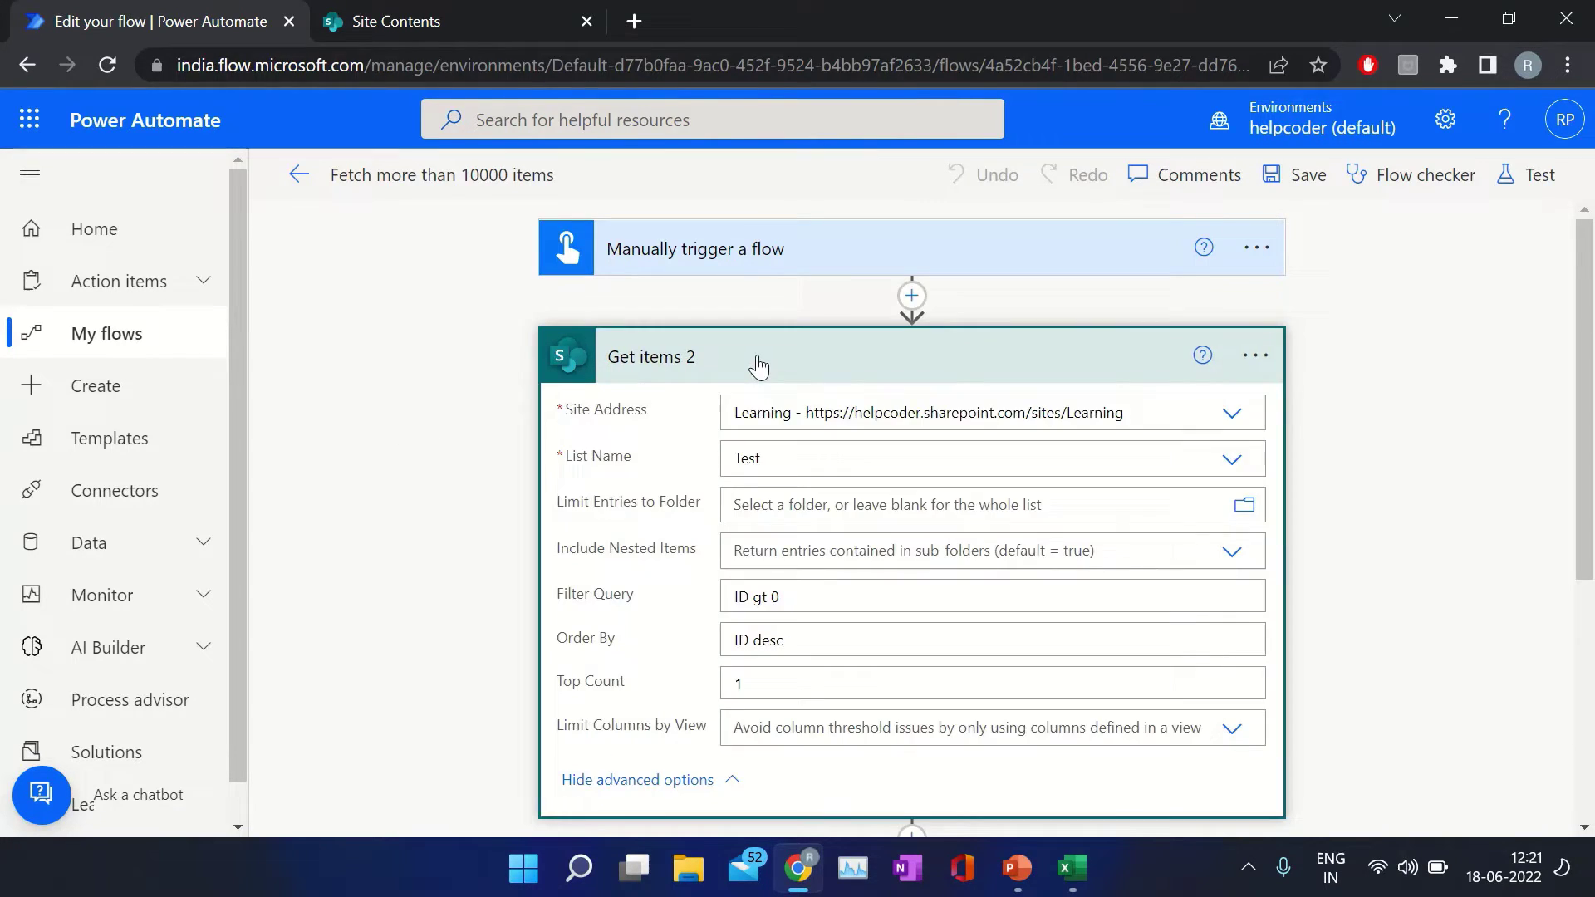
scroll(382, 473, down, 1)
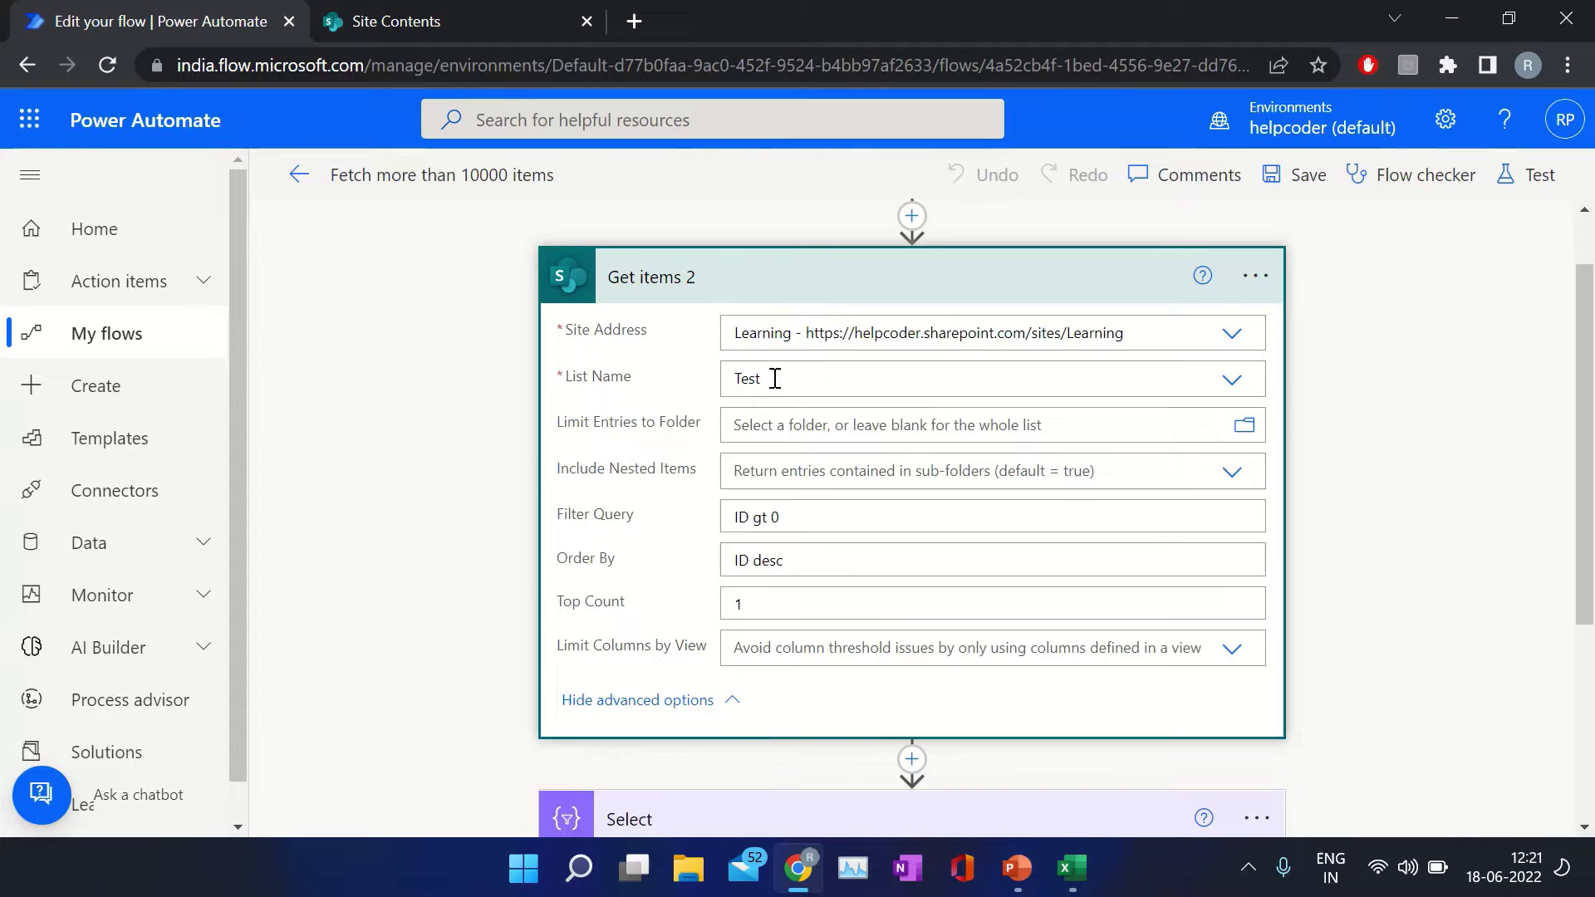
scroll(844, 370, down, 1)
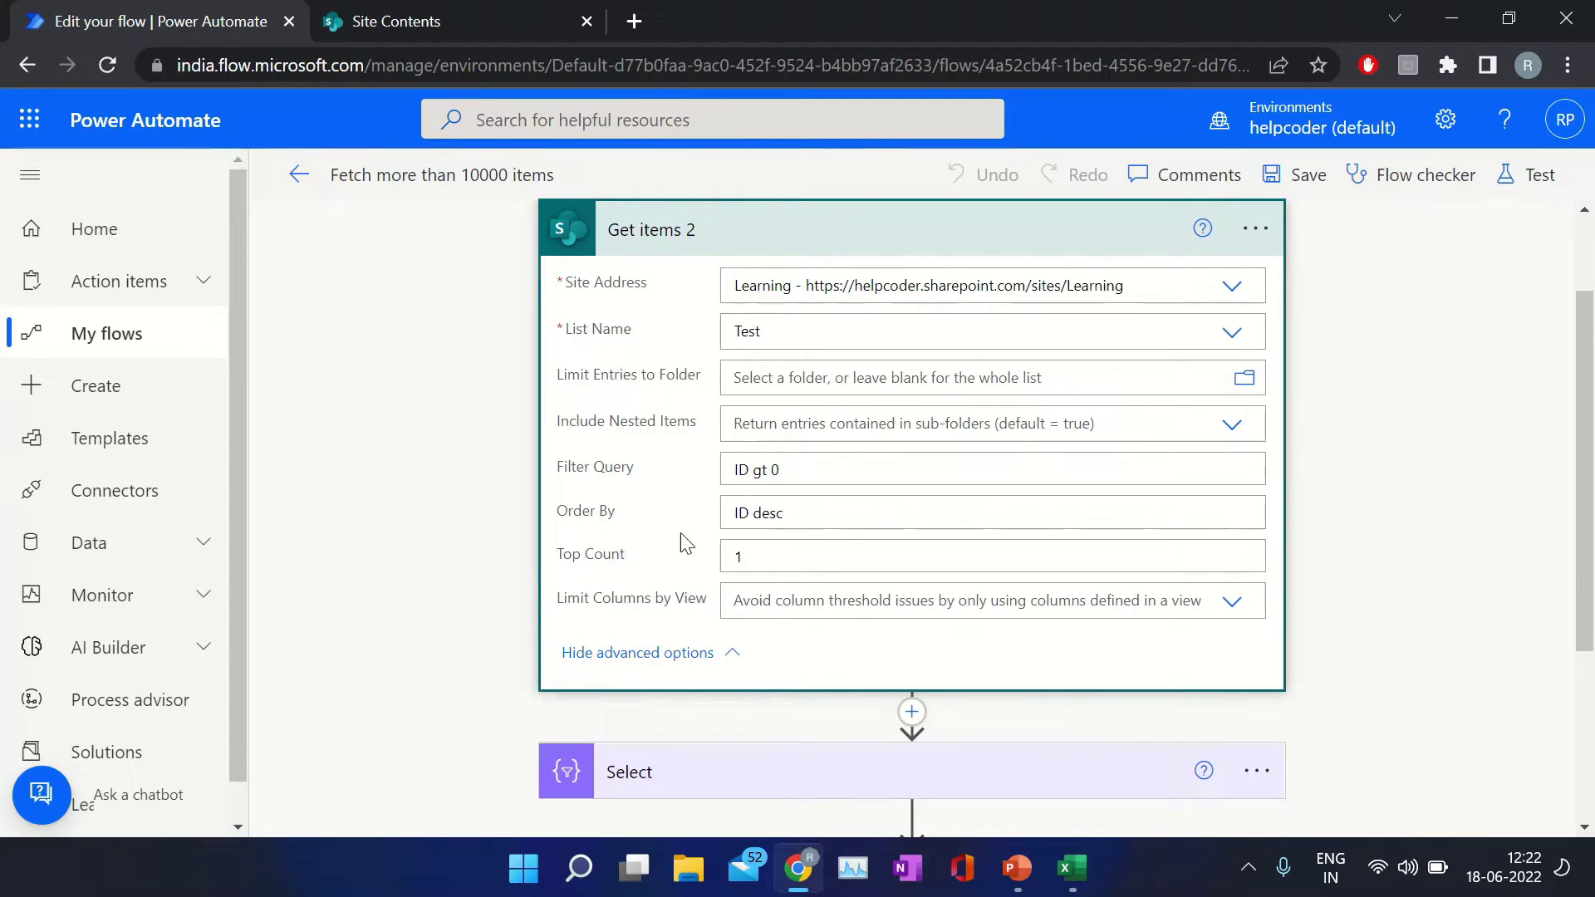
click(450, 30)
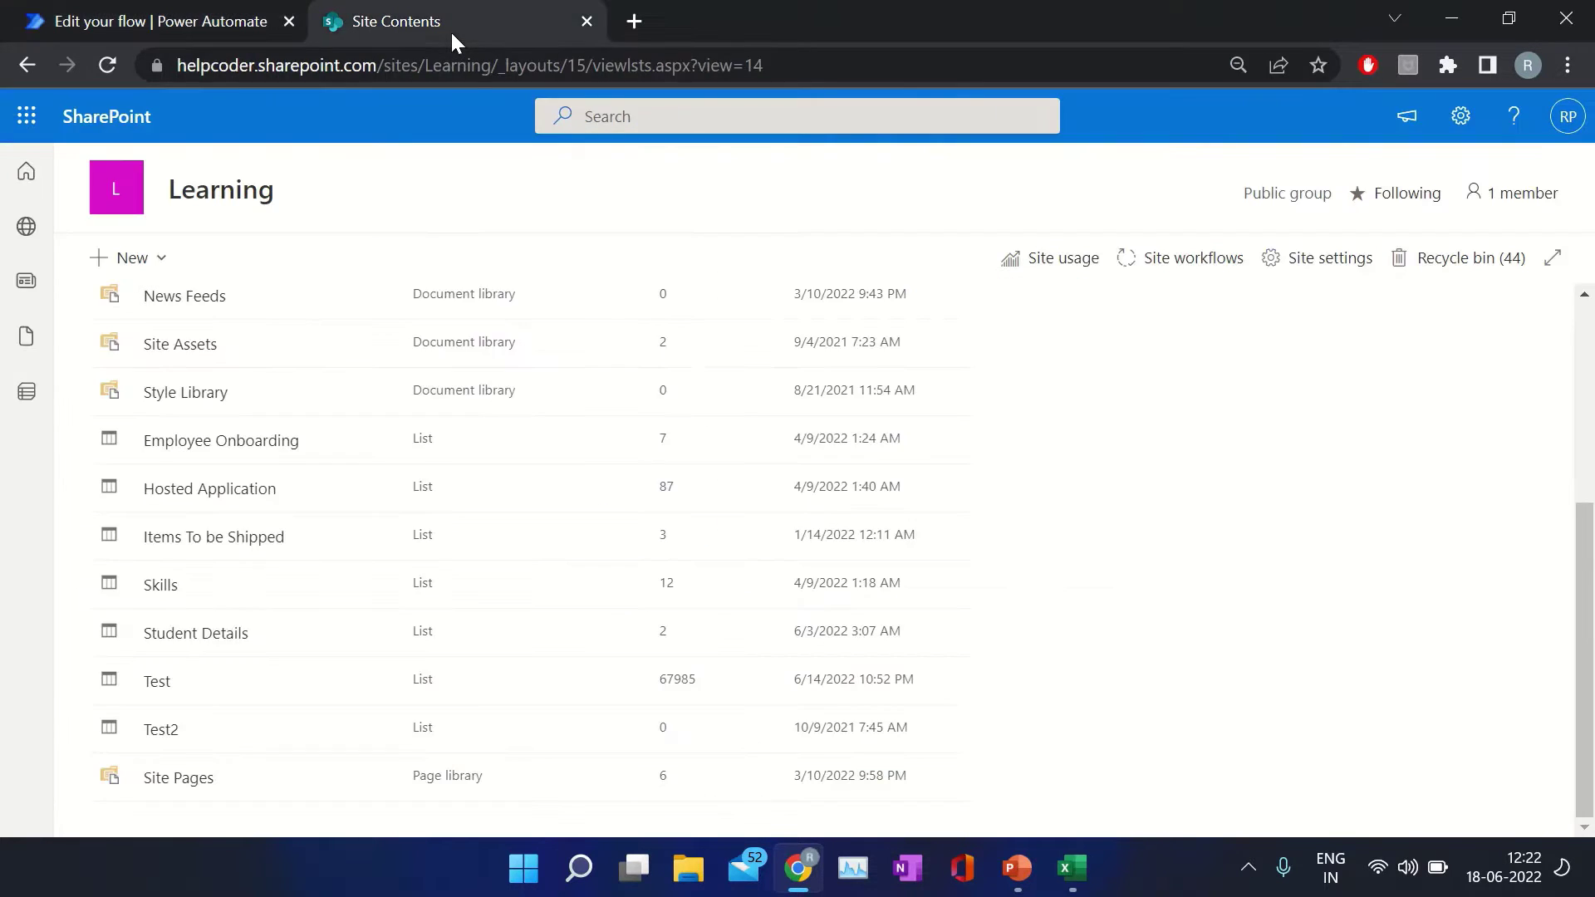
click(211, 20)
Expand the first Select action and compare its From and Map fields with the Get items 2 settings.
scroll(710, 239, down, 5)
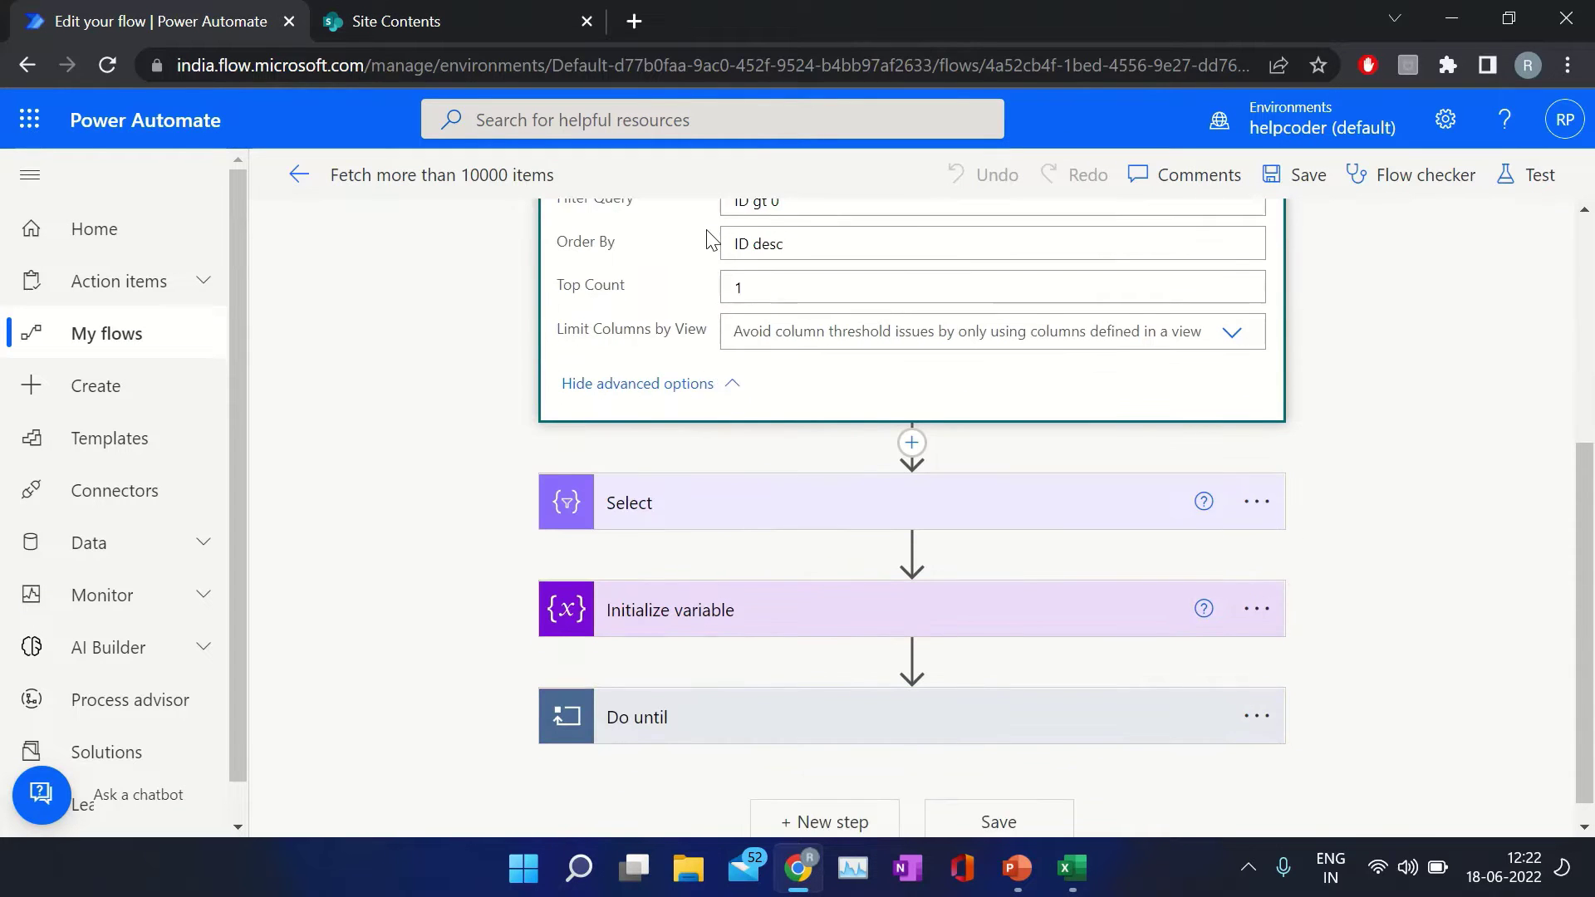
scroll(710, 239, down, 1)
click(708, 498)
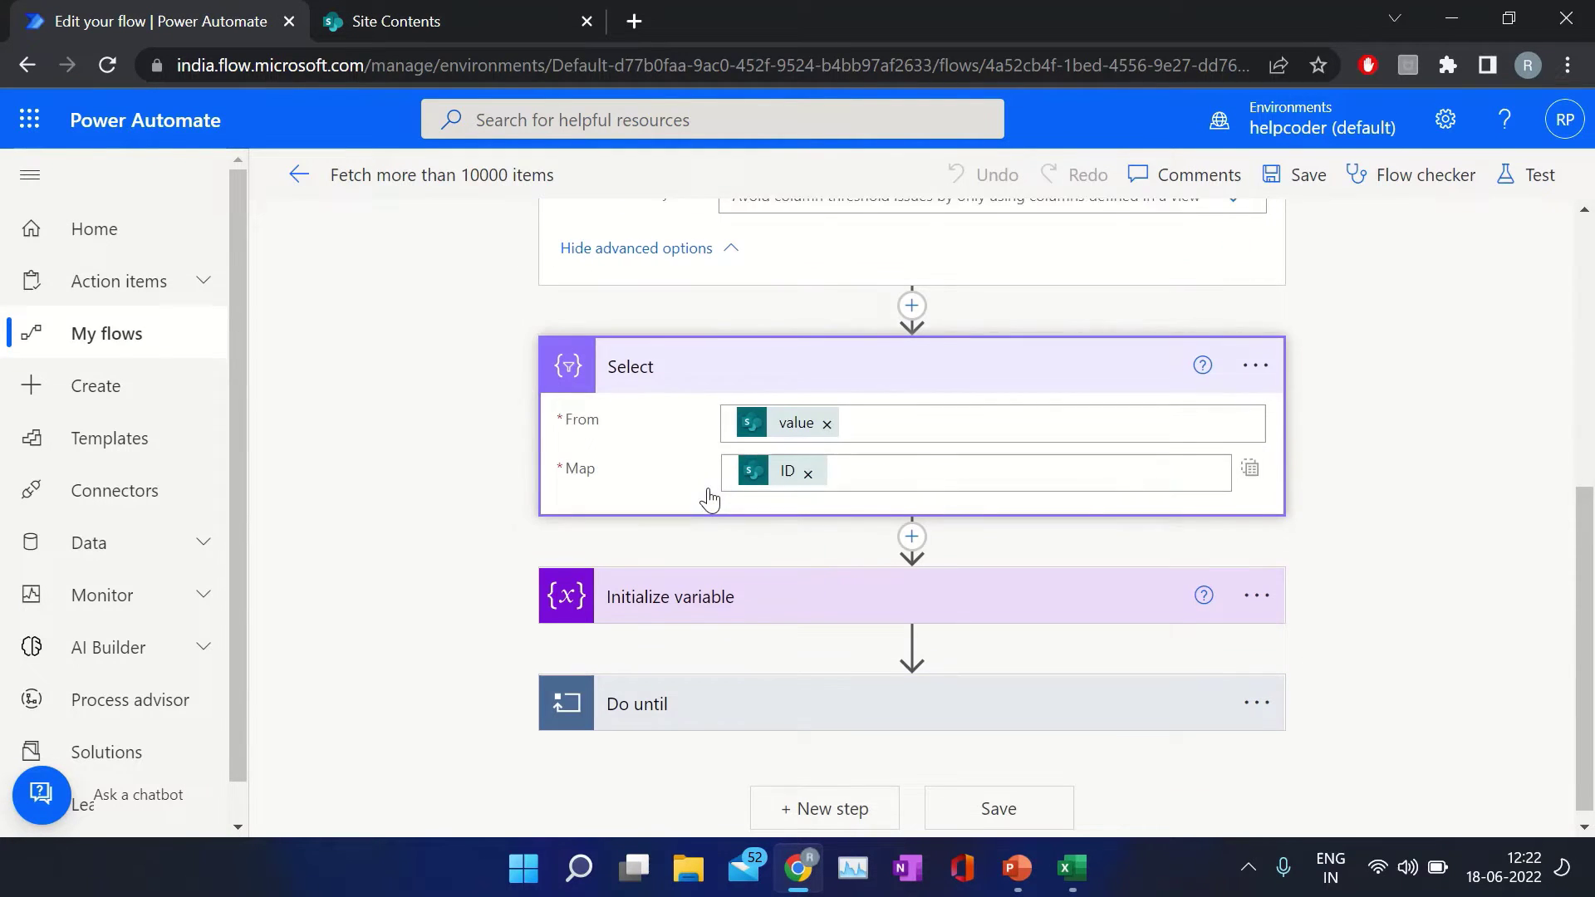
scroll(647, 432, up, 3)
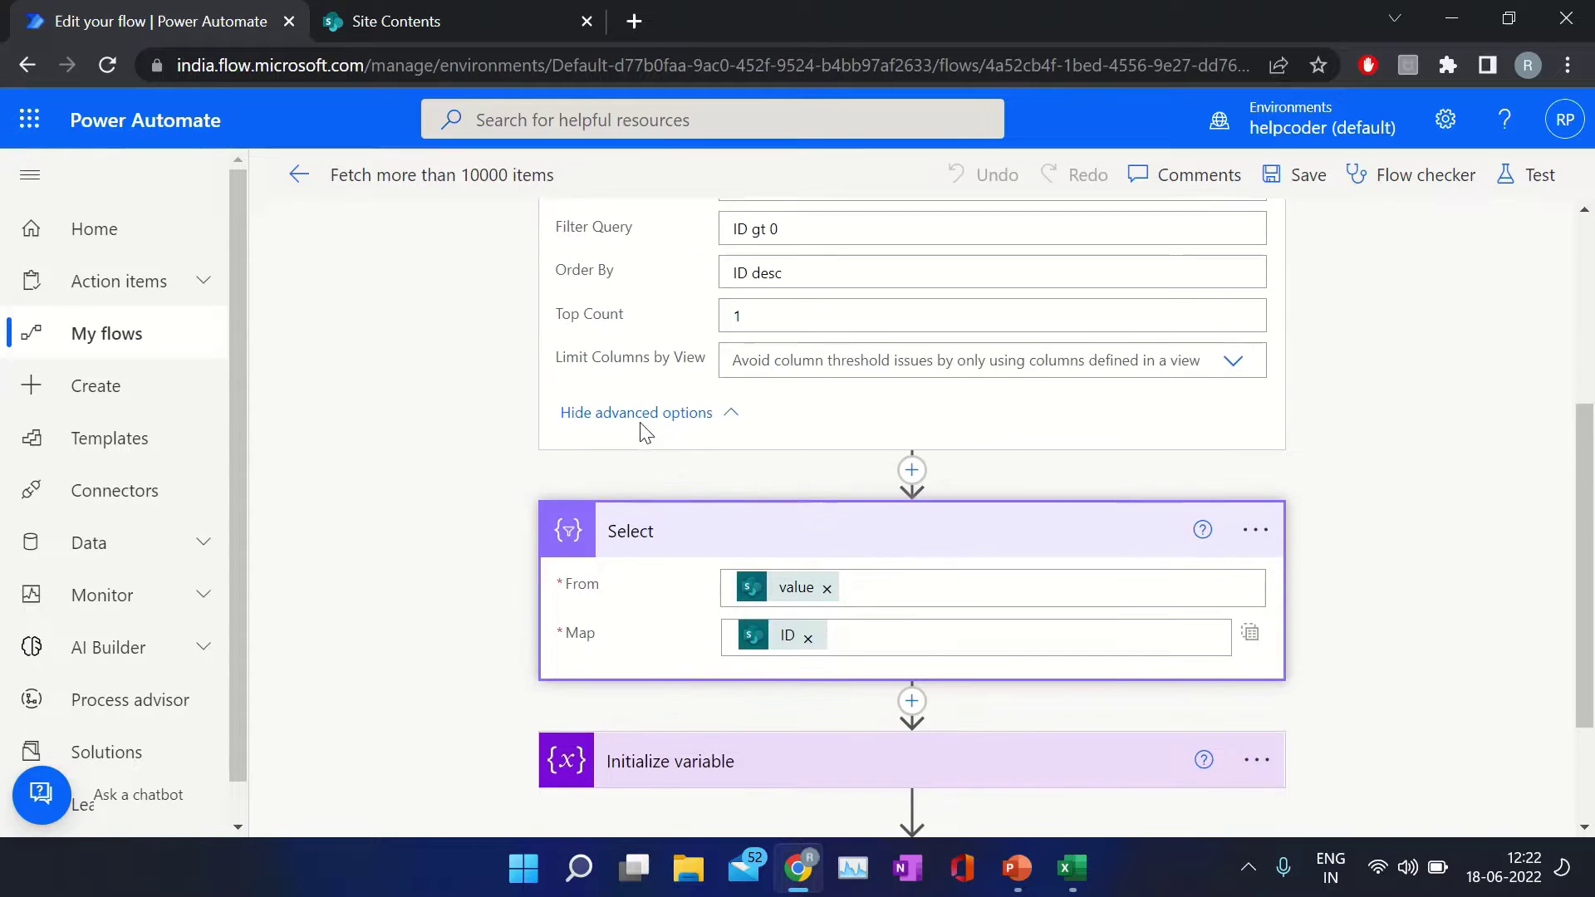
scroll(638, 324, up, 1)
scroll(638, 324, up, 1)
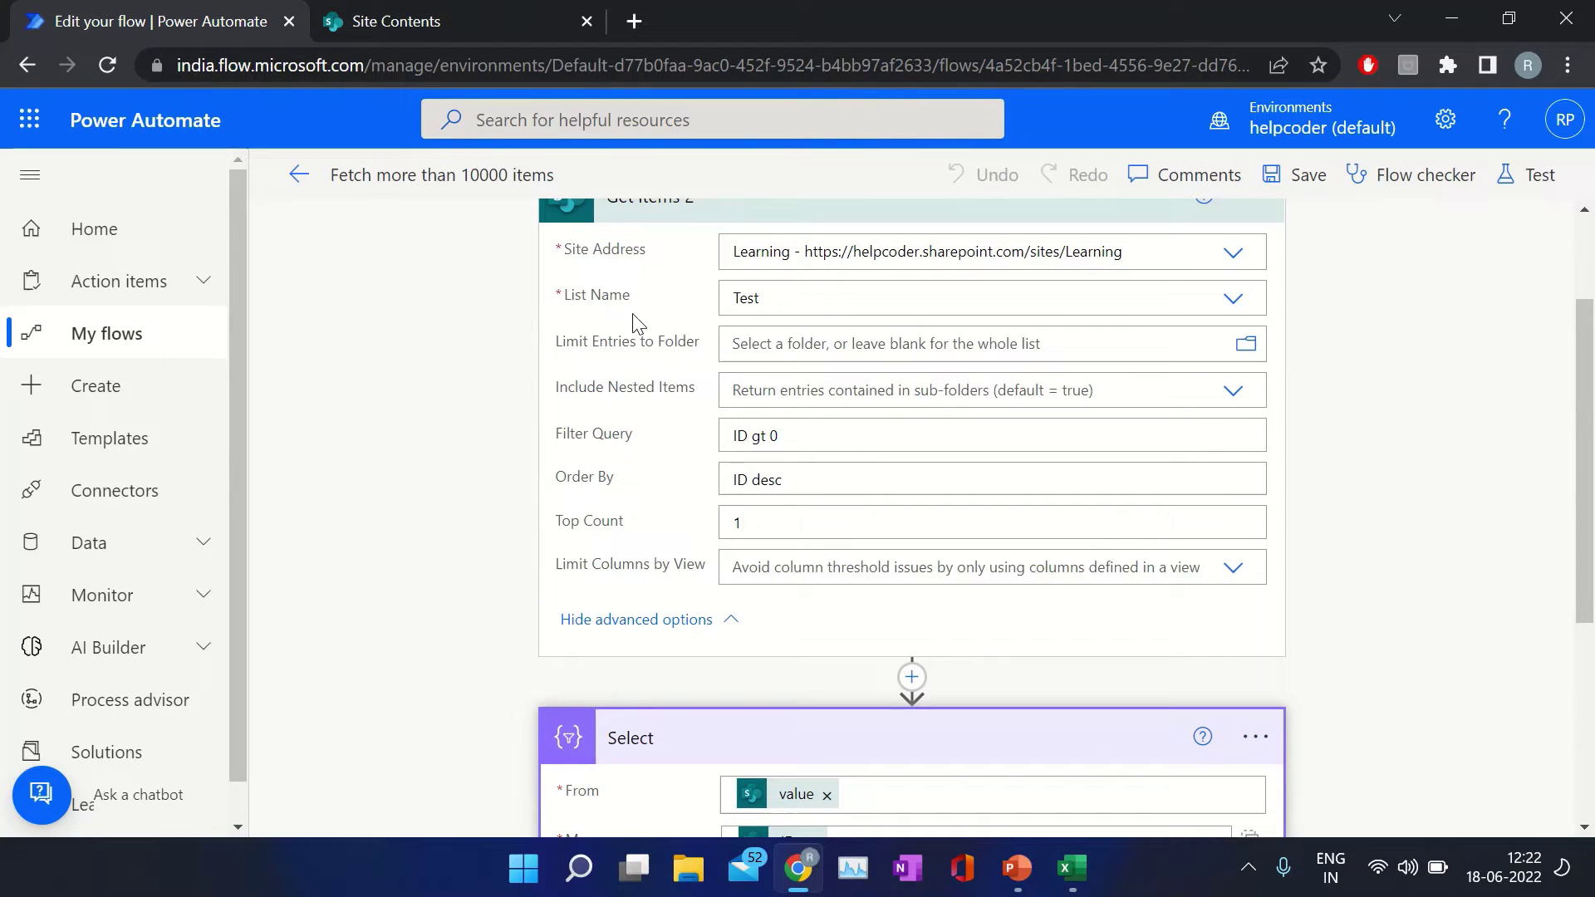
scroll(654, 401, up, 3)
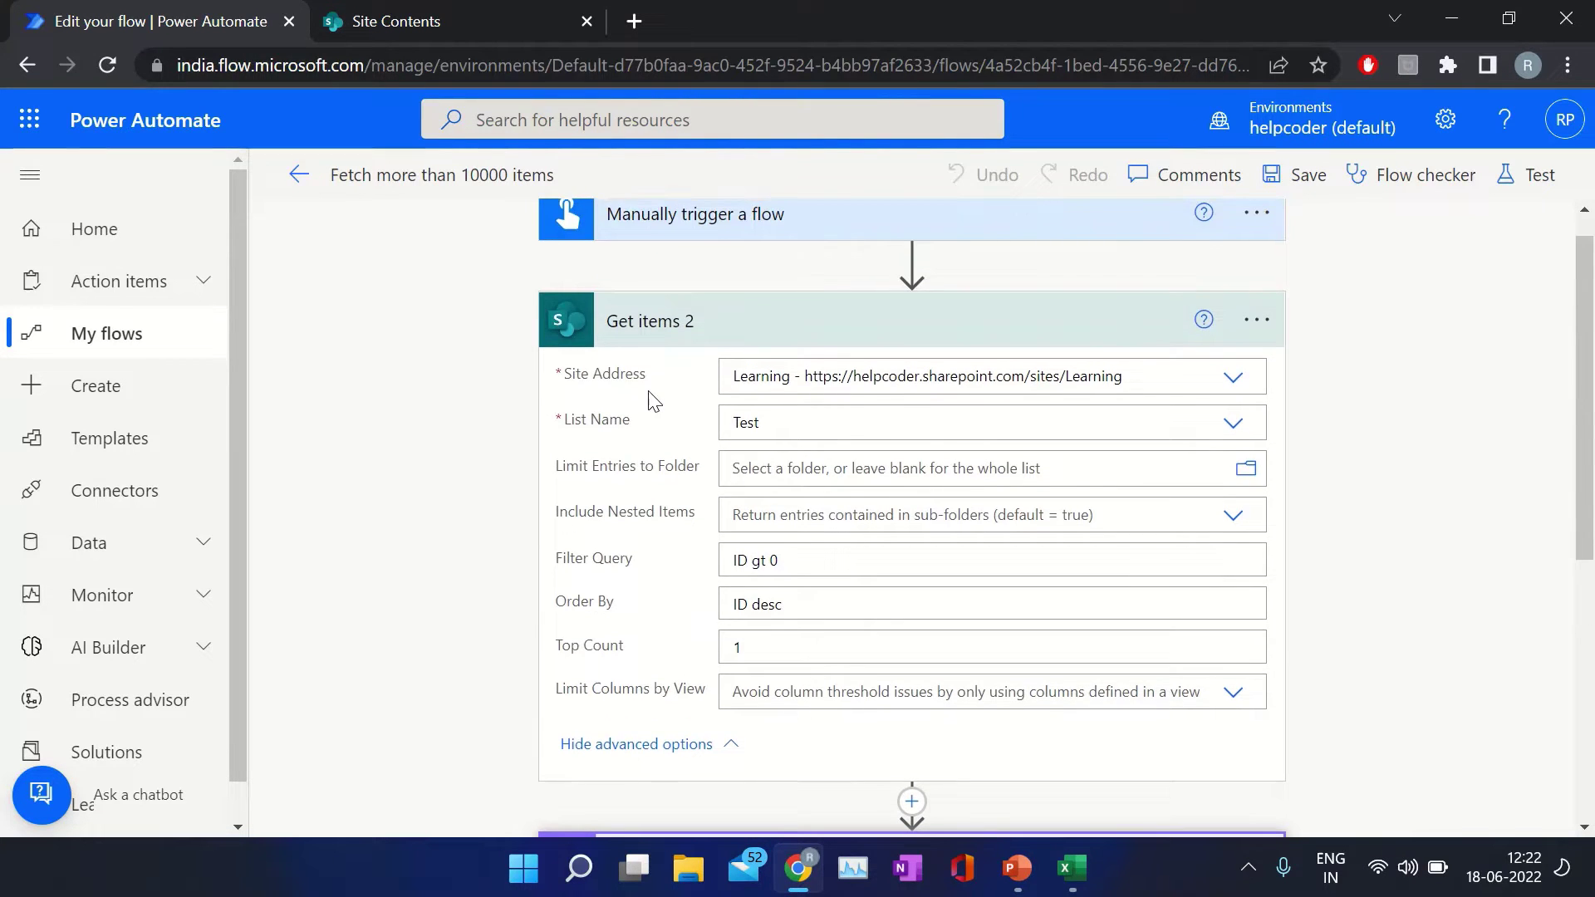
scroll(652, 400, down, 5)
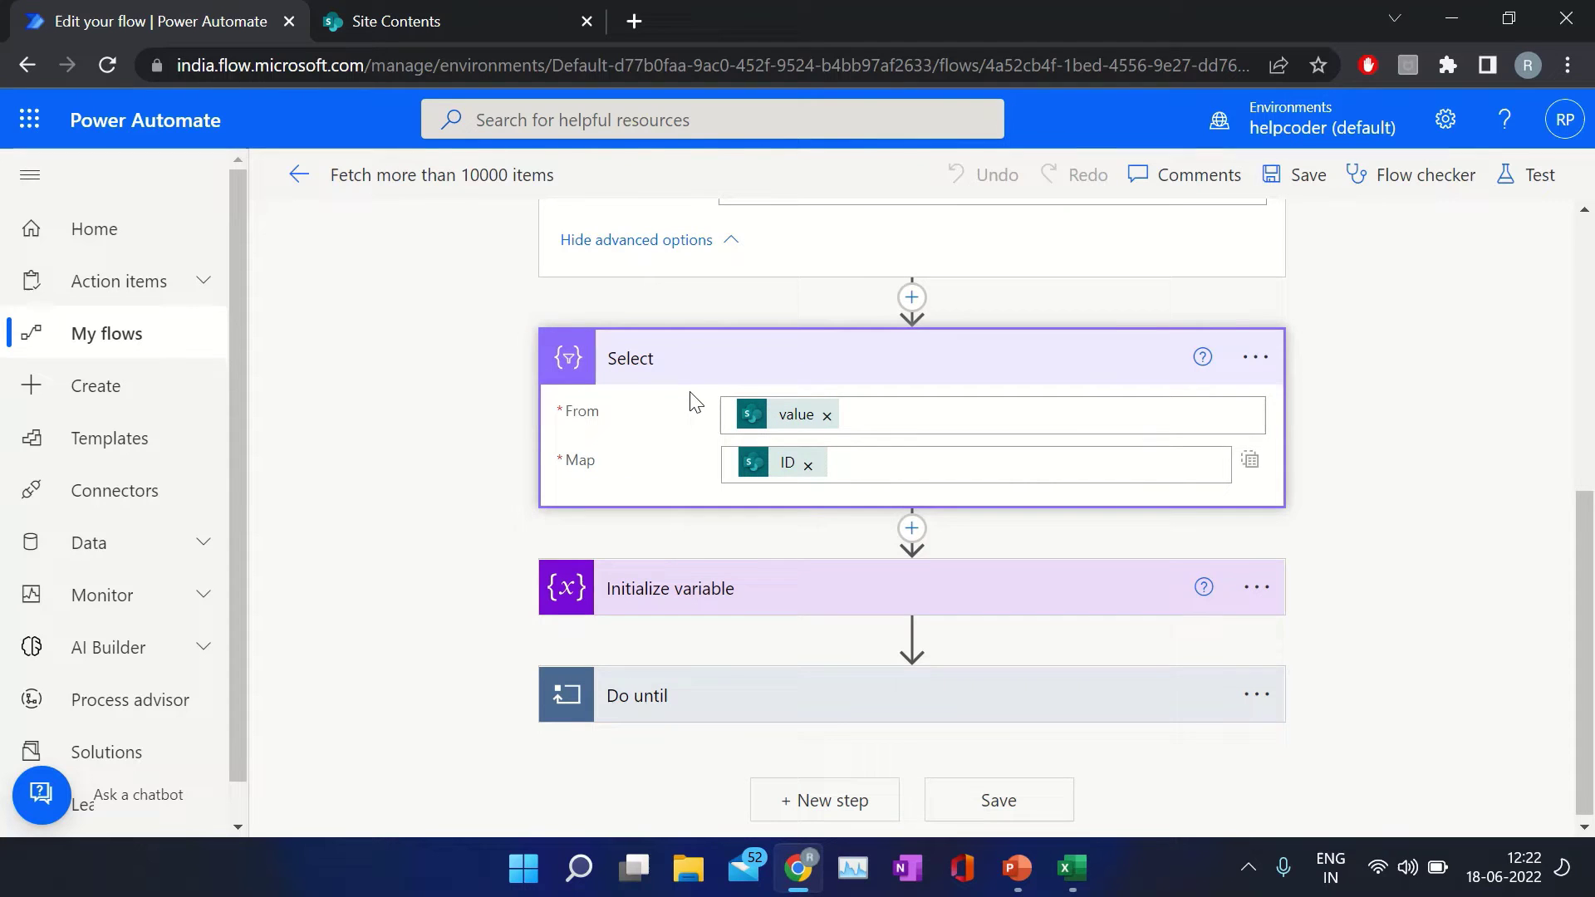
Expand the Initialize variable and Do until actions to examine the varCount variable and the loop condition.
click(735, 588)
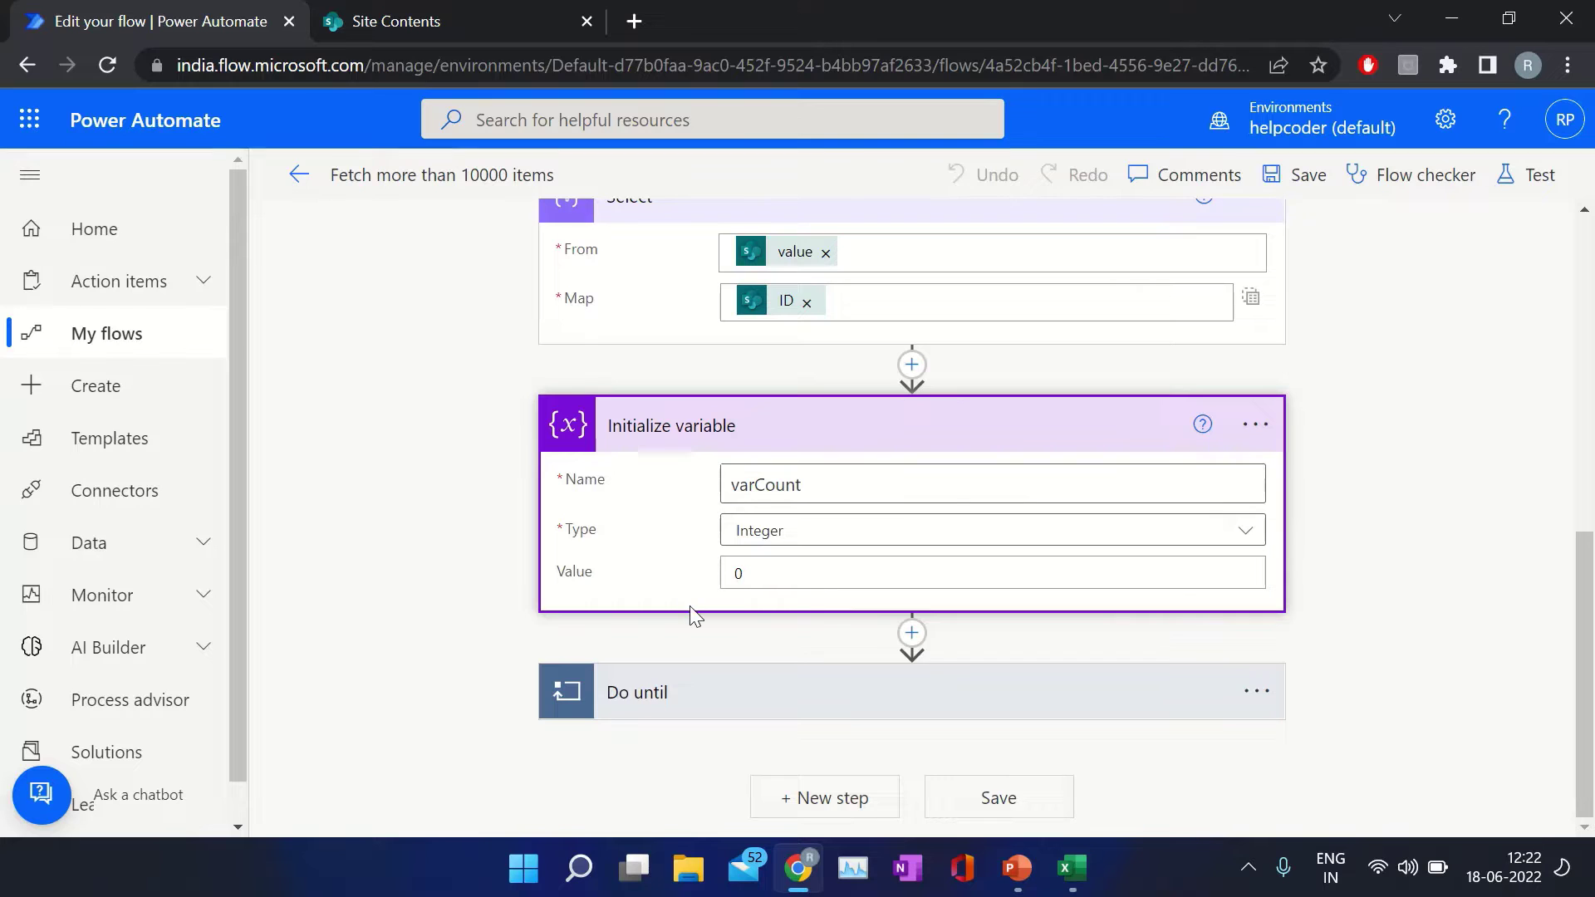
click(695, 705)
scroll(695, 702, down, 6)
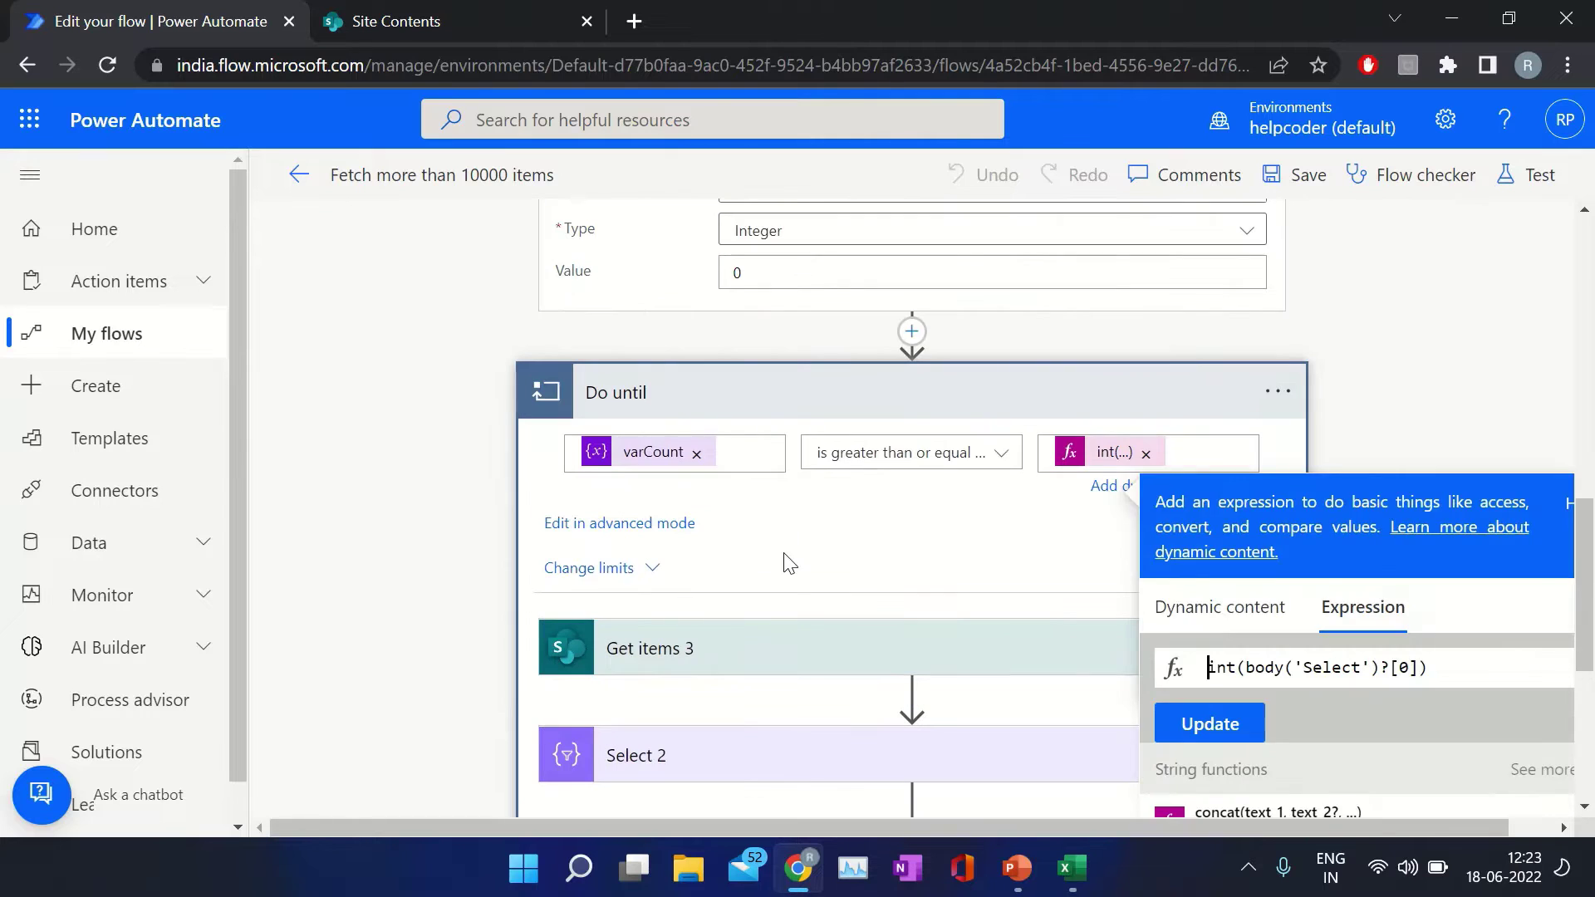
click(789, 564)
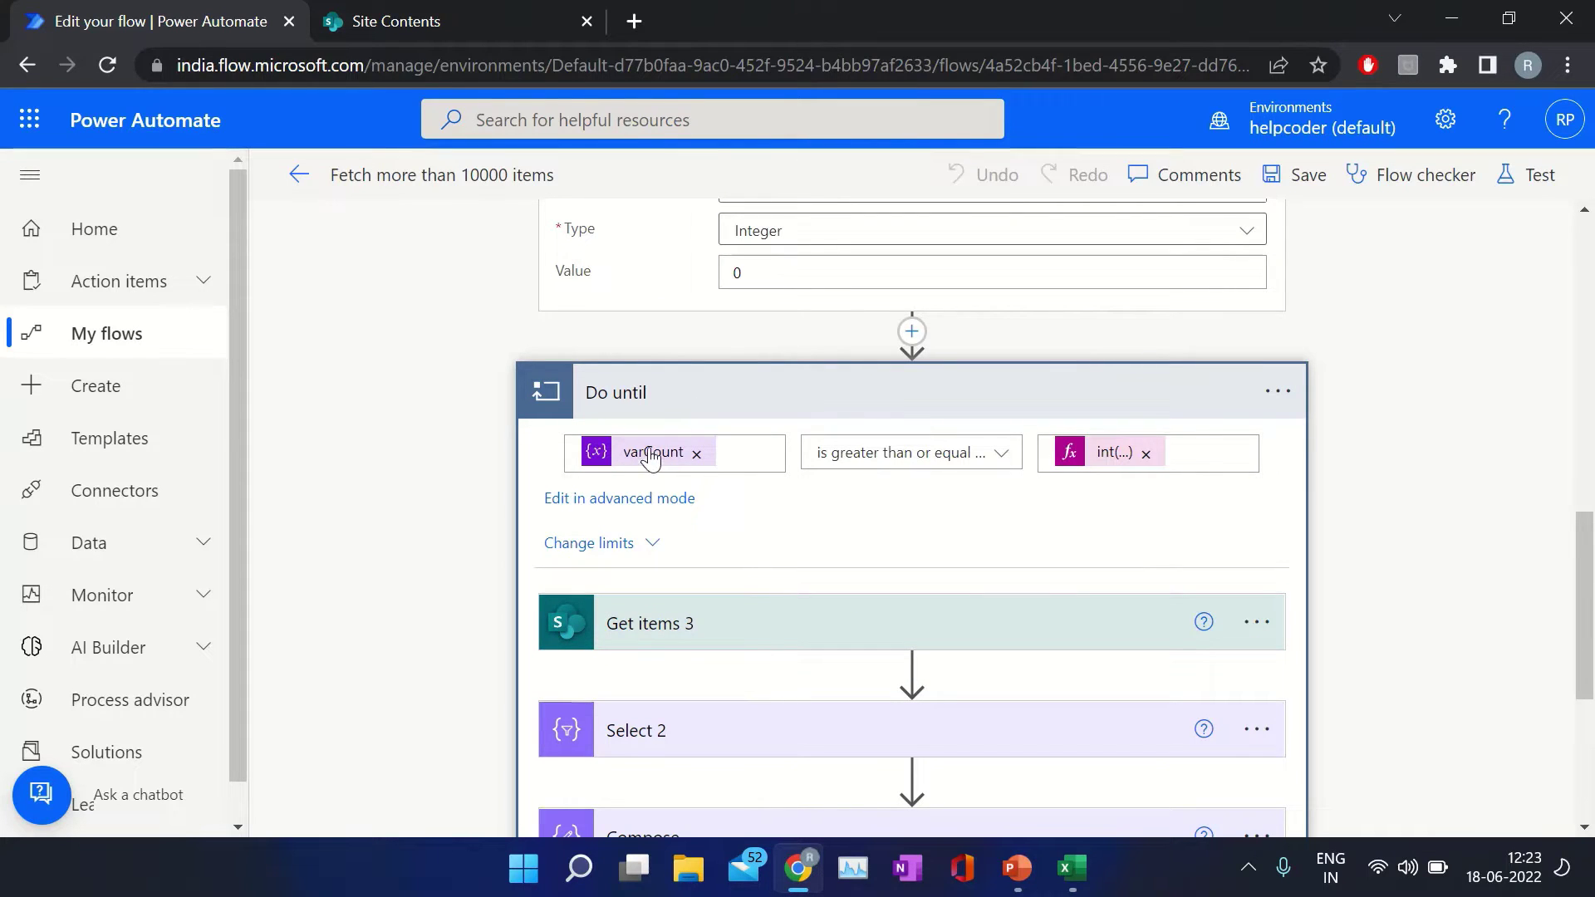
Review the Get items 2, Select and Initialize variable settings that feed the Do until condition.
scroll(672, 431, up, 2)
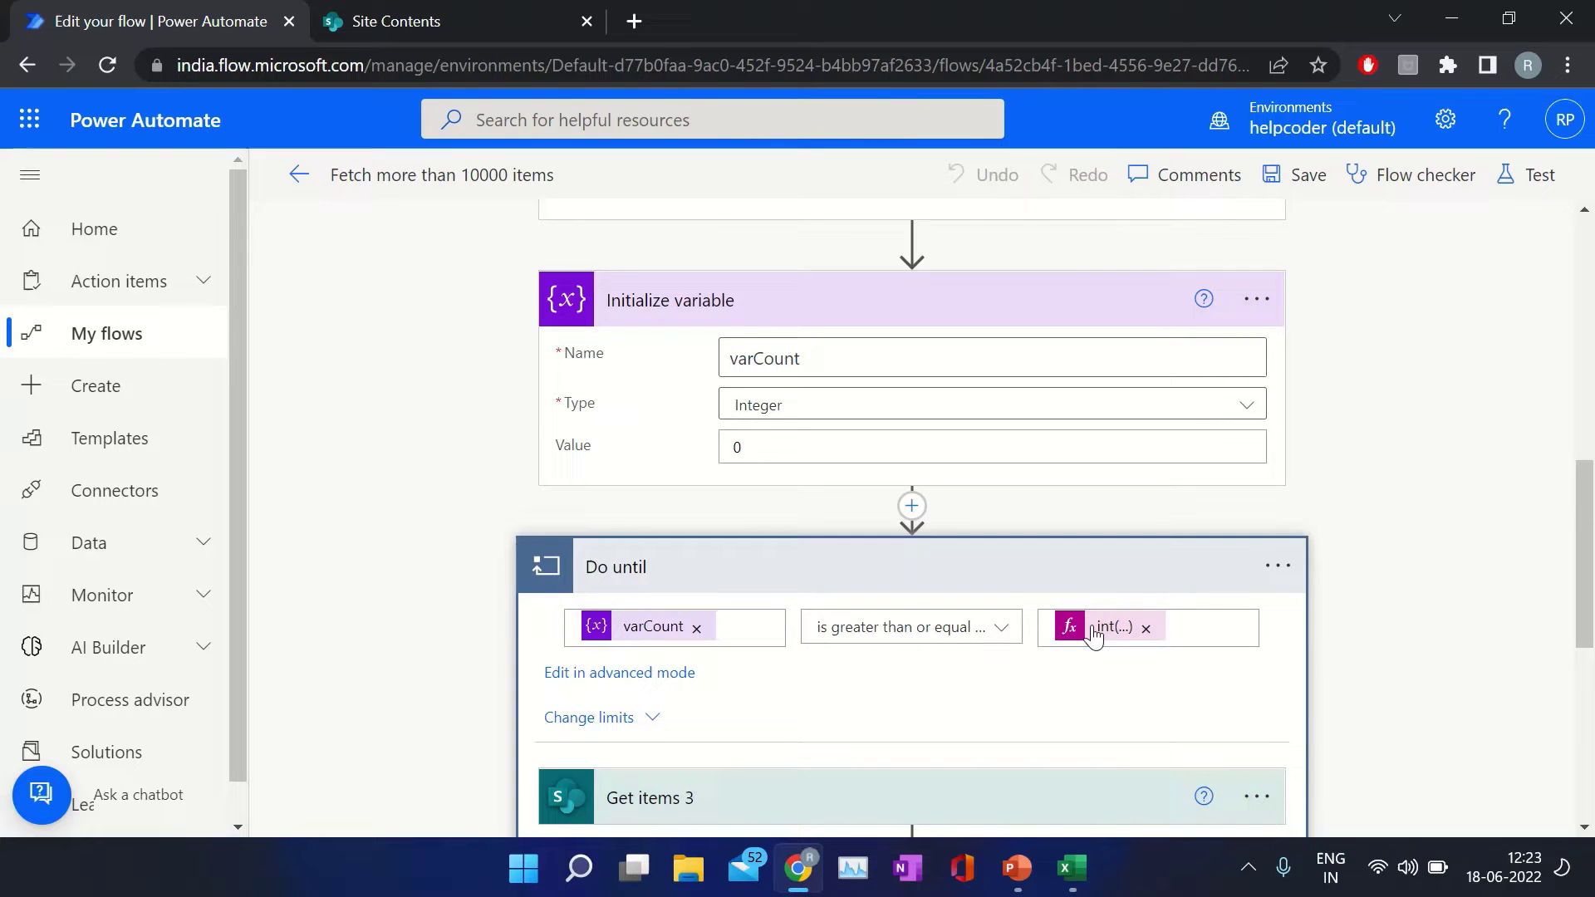
scroll(1097, 636, up, 5)
scroll(706, 488, up, 2)
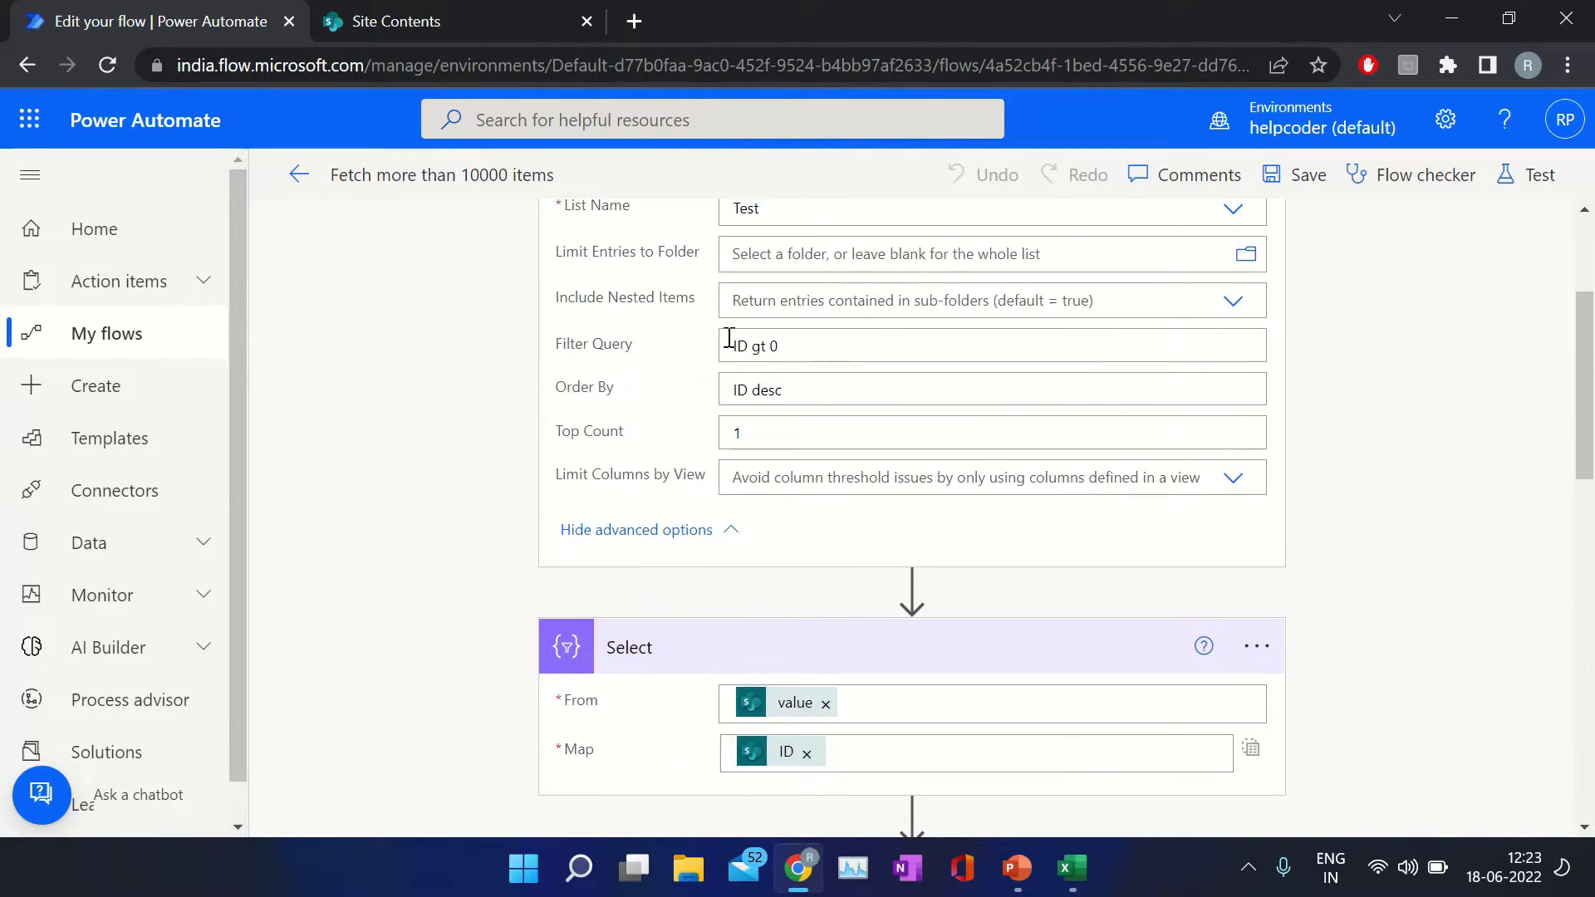
scroll(680, 397, down, 4)
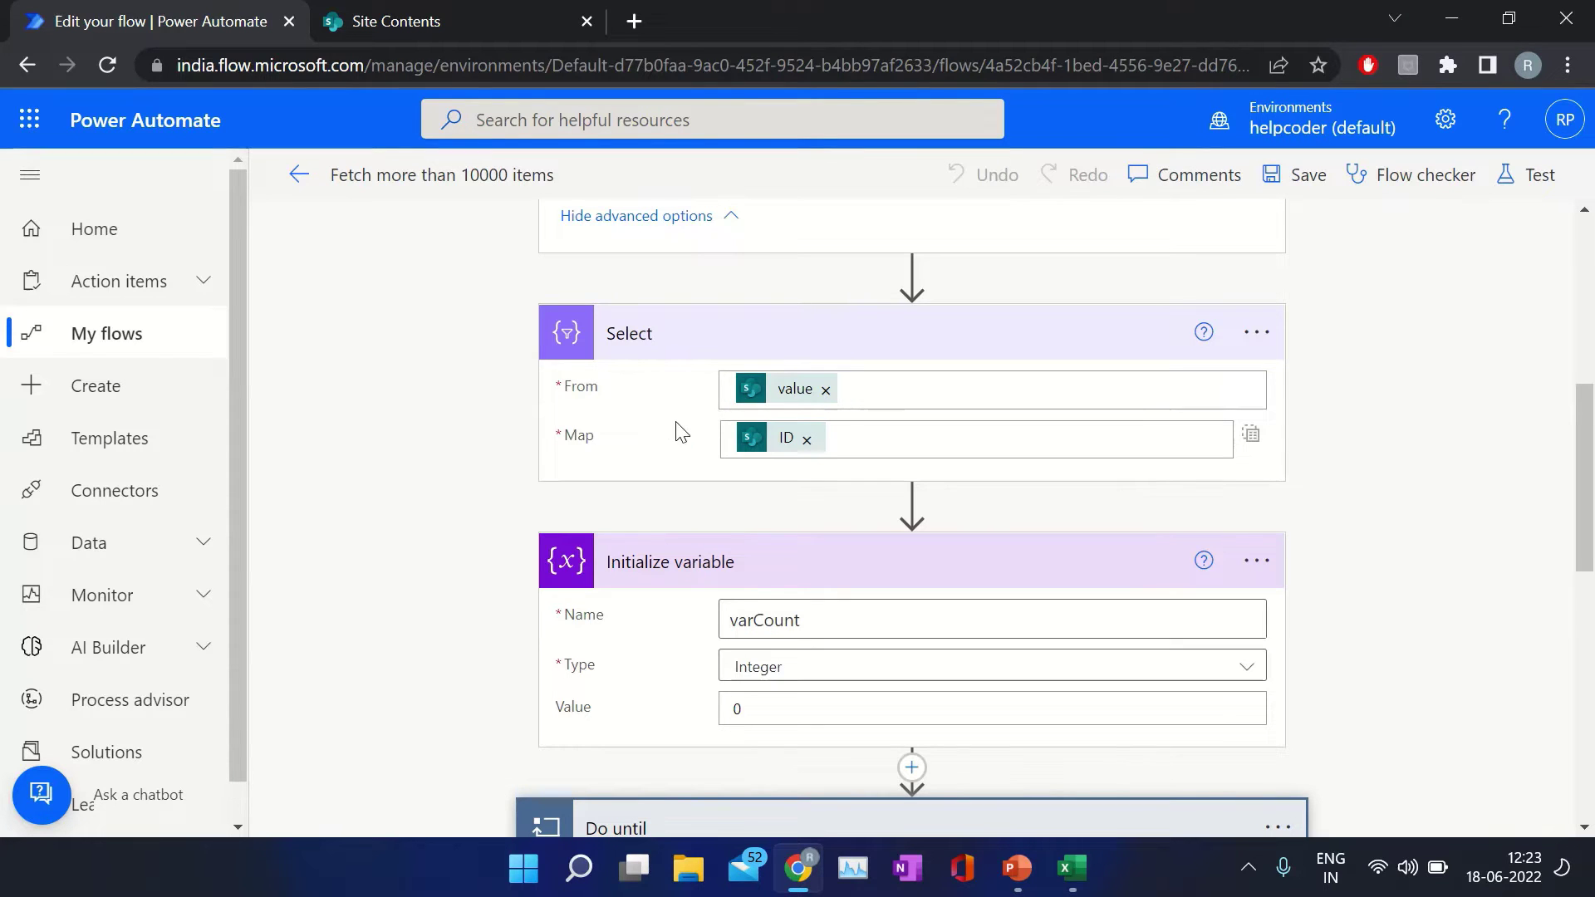
scroll(676, 428, down, 1)
scroll(676, 421, down, 3)
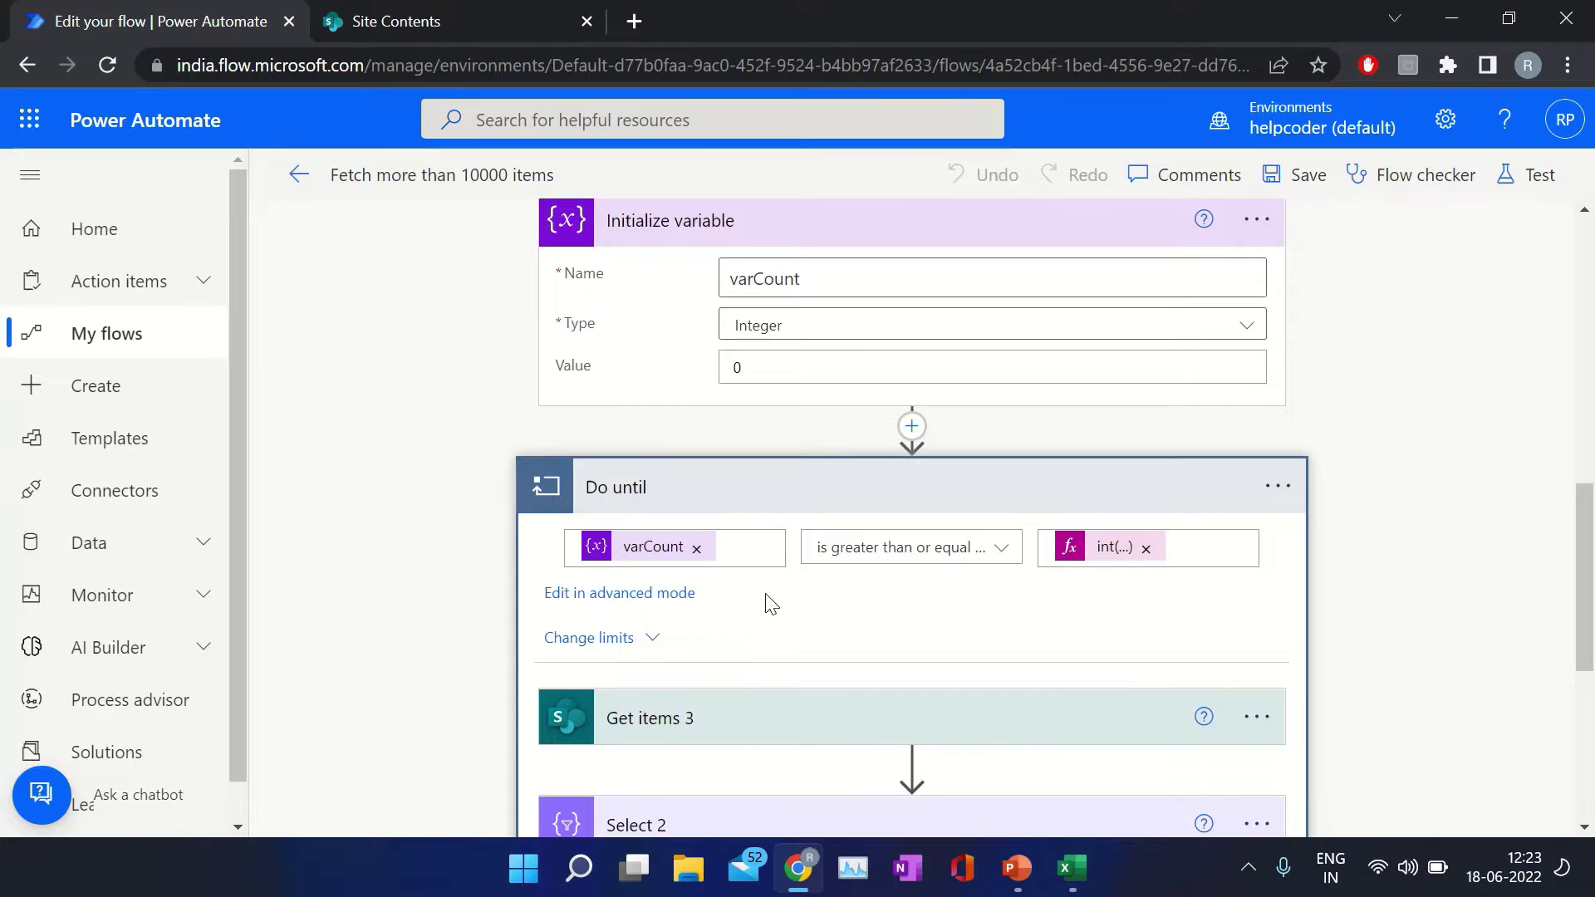
Inspect the varCount operand and the int expression it is compared with in the Do until condition.
click(736, 546)
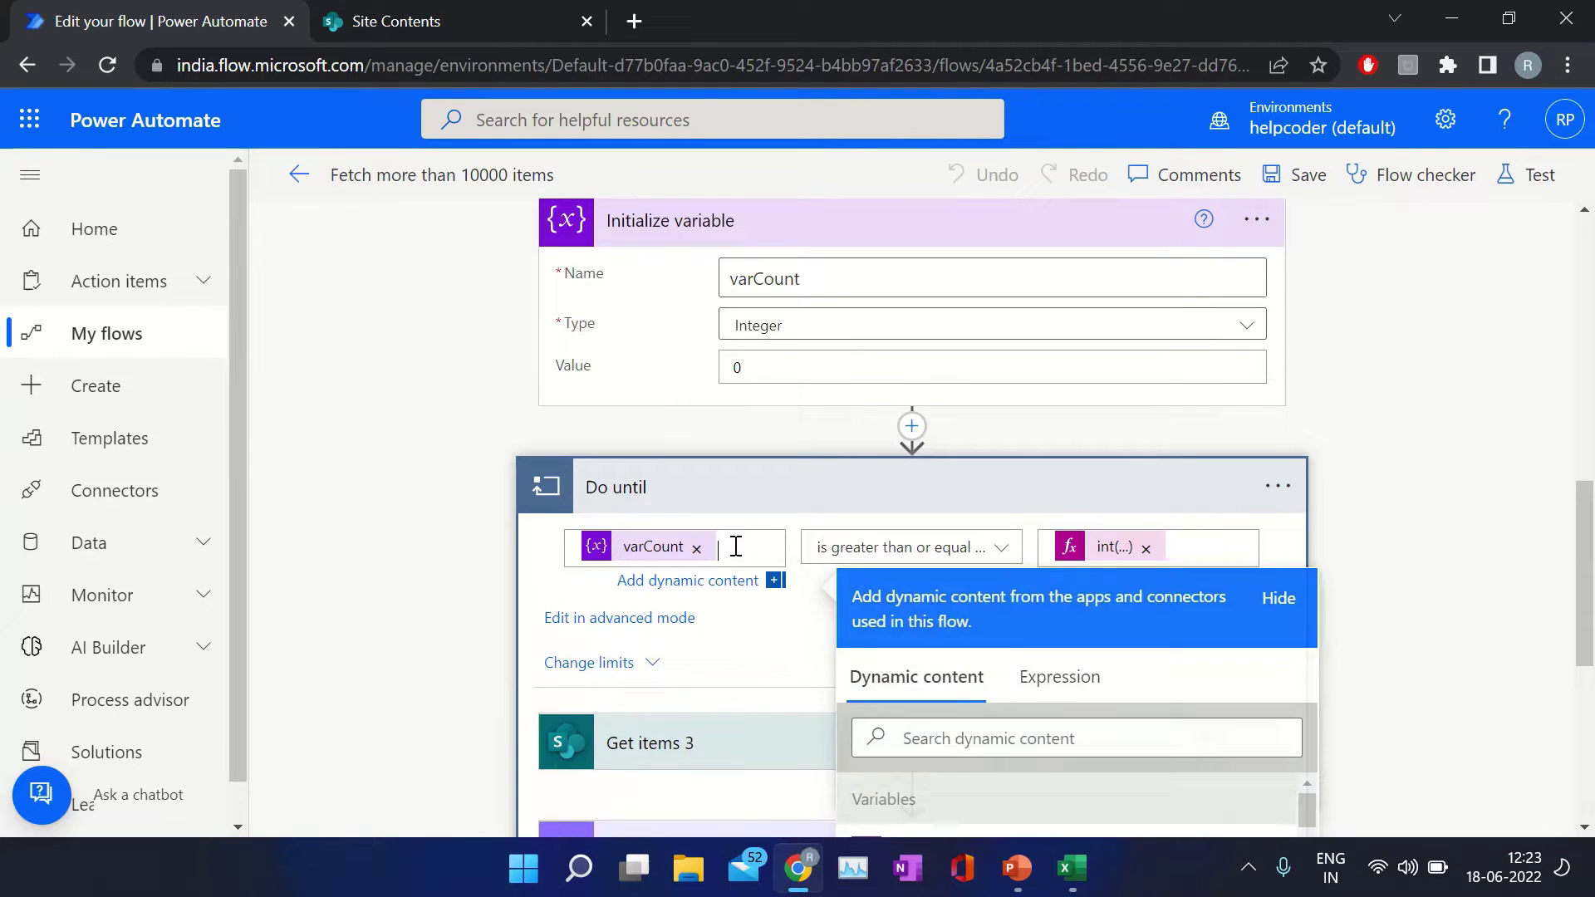
click(1101, 549)
scroll(1101, 548, down, 3)
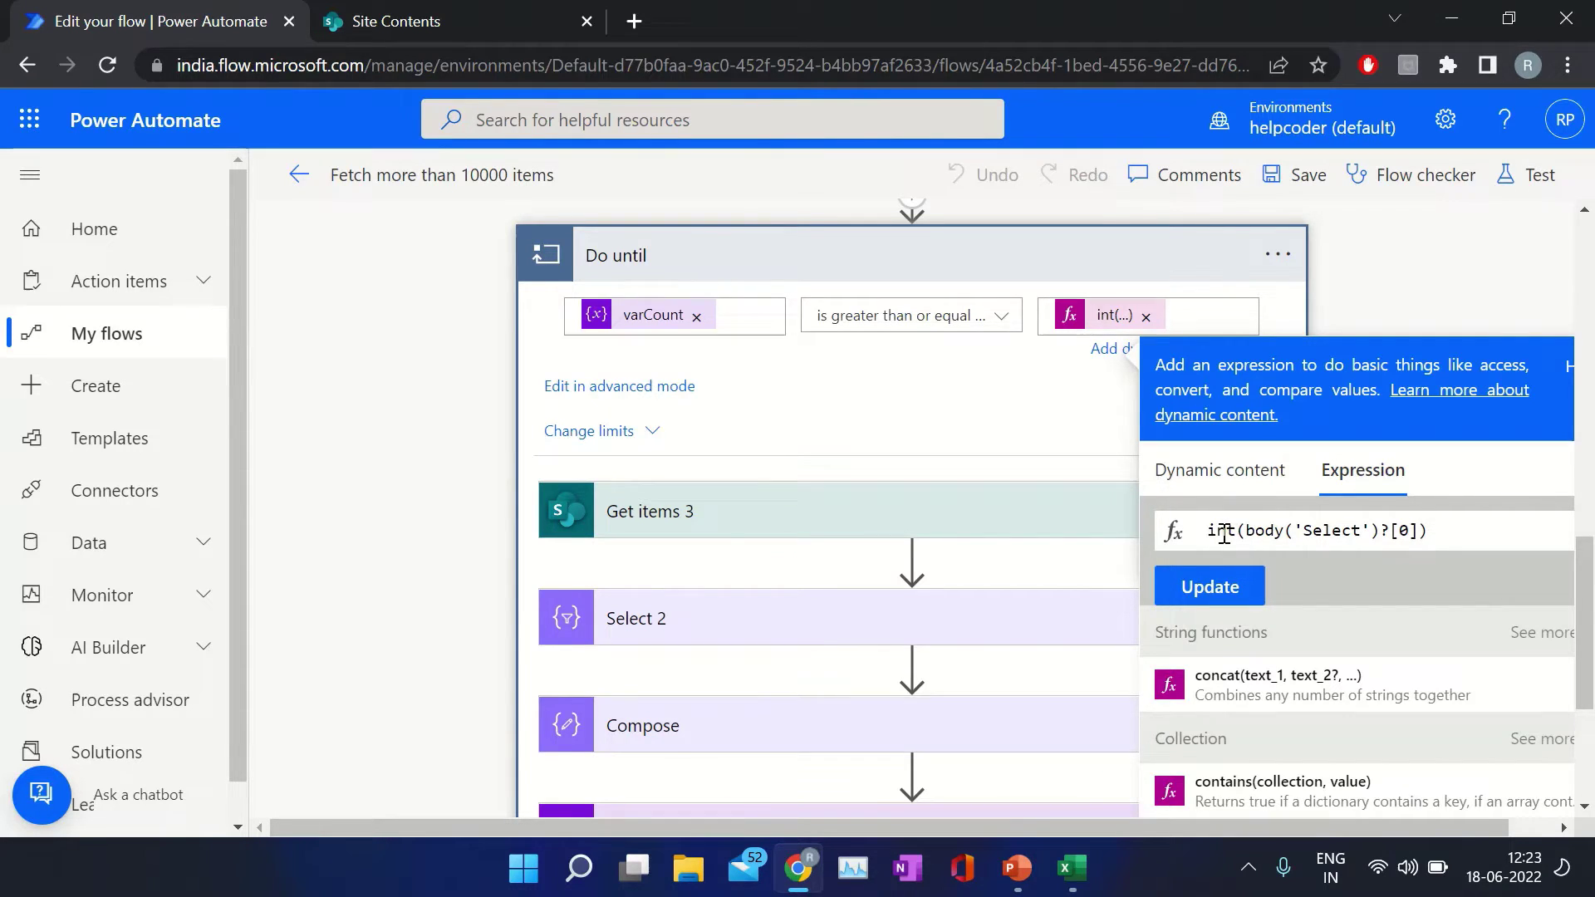
click(829, 392)
Expand the Get items 3 action inside the Do until loop and examine its list, filter and top count settings.
scroll(829, 392, down, 2)
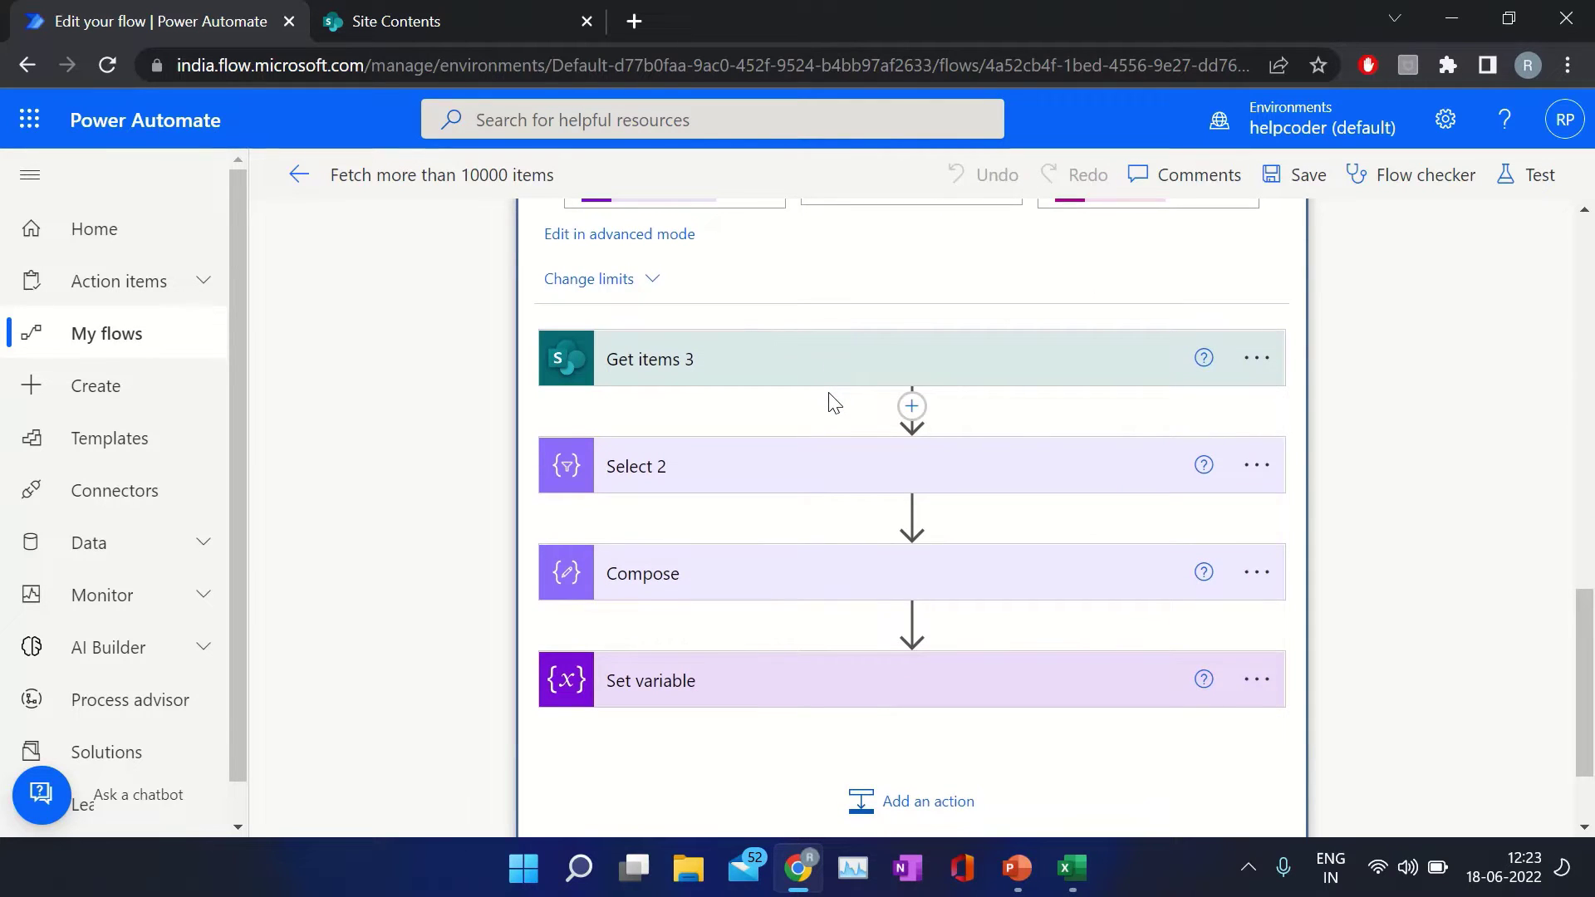
click(743, 363)
scroll(688, 368, down, 1)
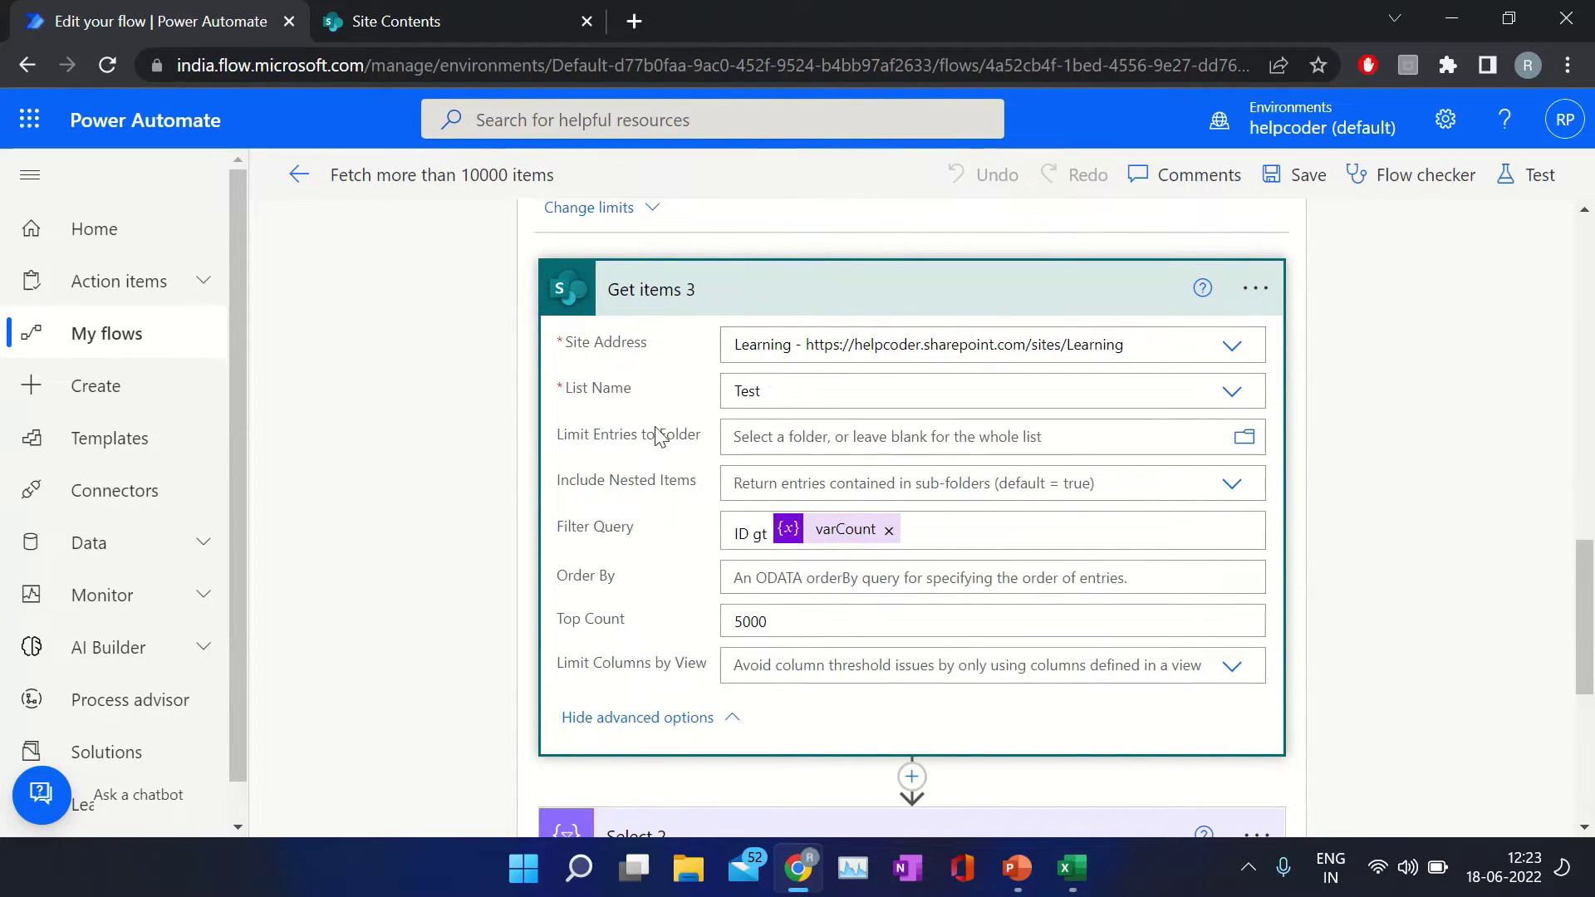
scroll(653, 453, down, 1)
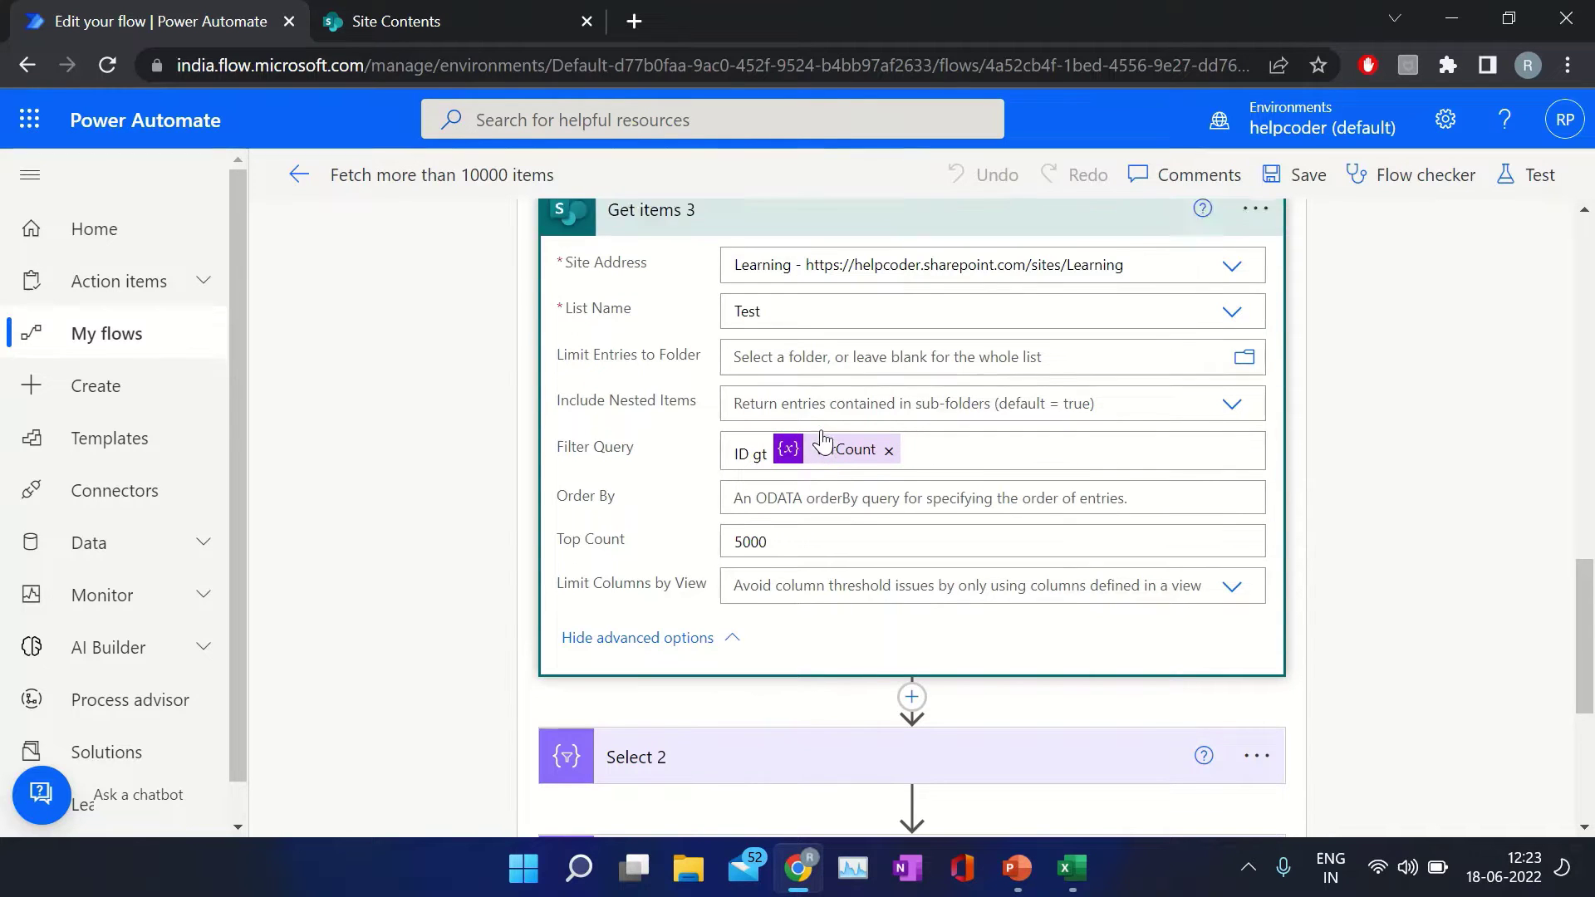
Compare the Get items 3 filter query with the varCount initialization and the Do until condition.
scroll(827, 448, up, 3)
scroll(822, 430, up, 1)
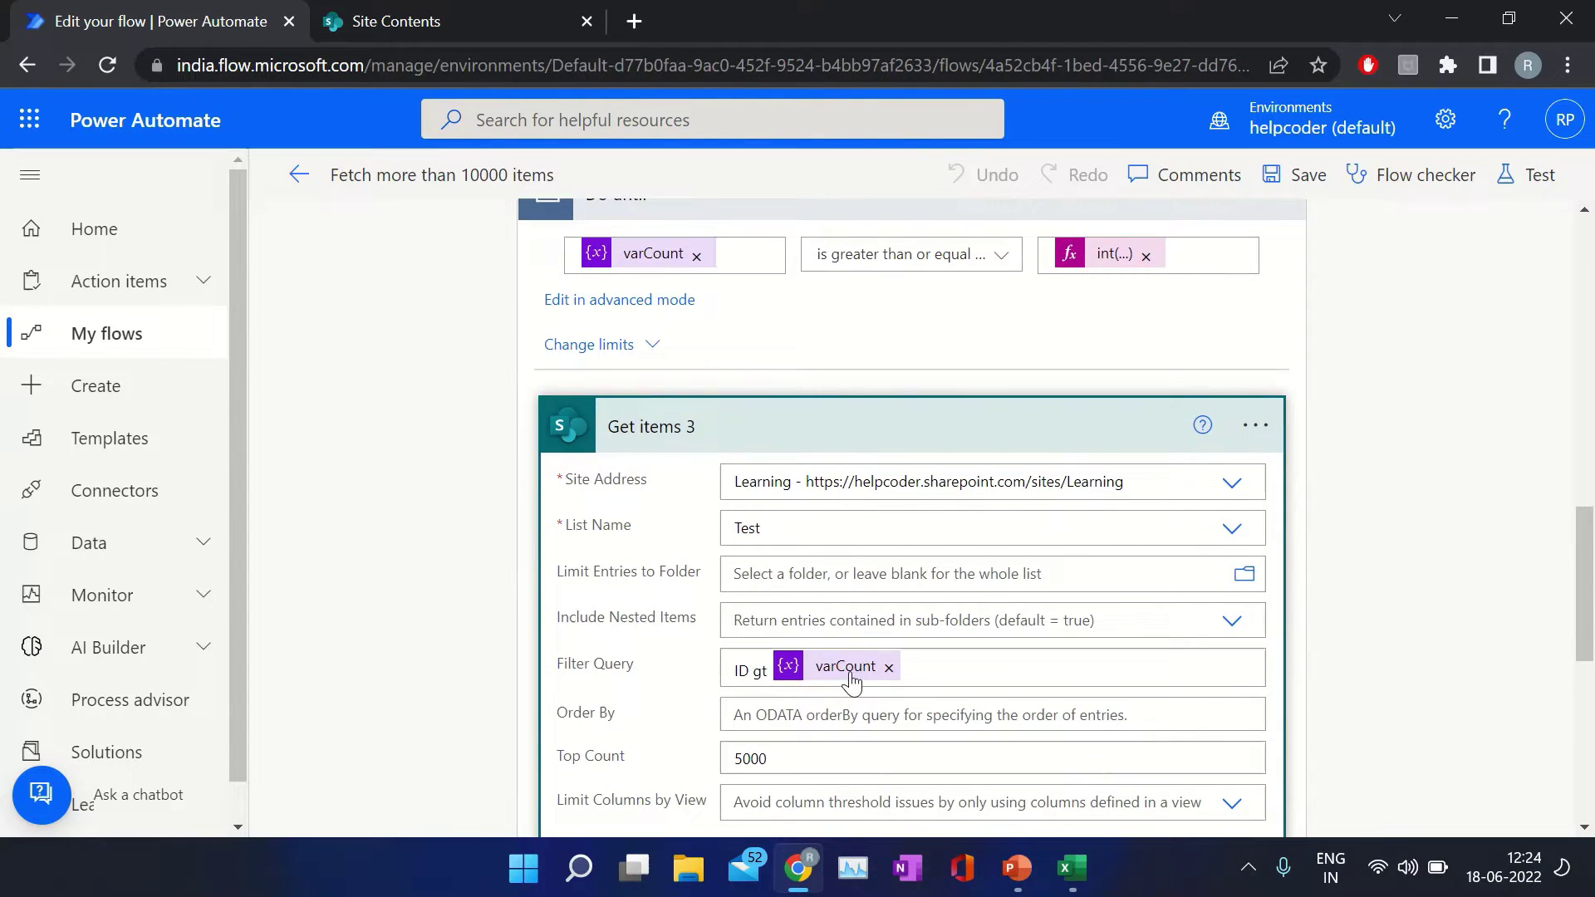
scroll(845, 667, up, 3)
scroll(845, 667, up, 1)
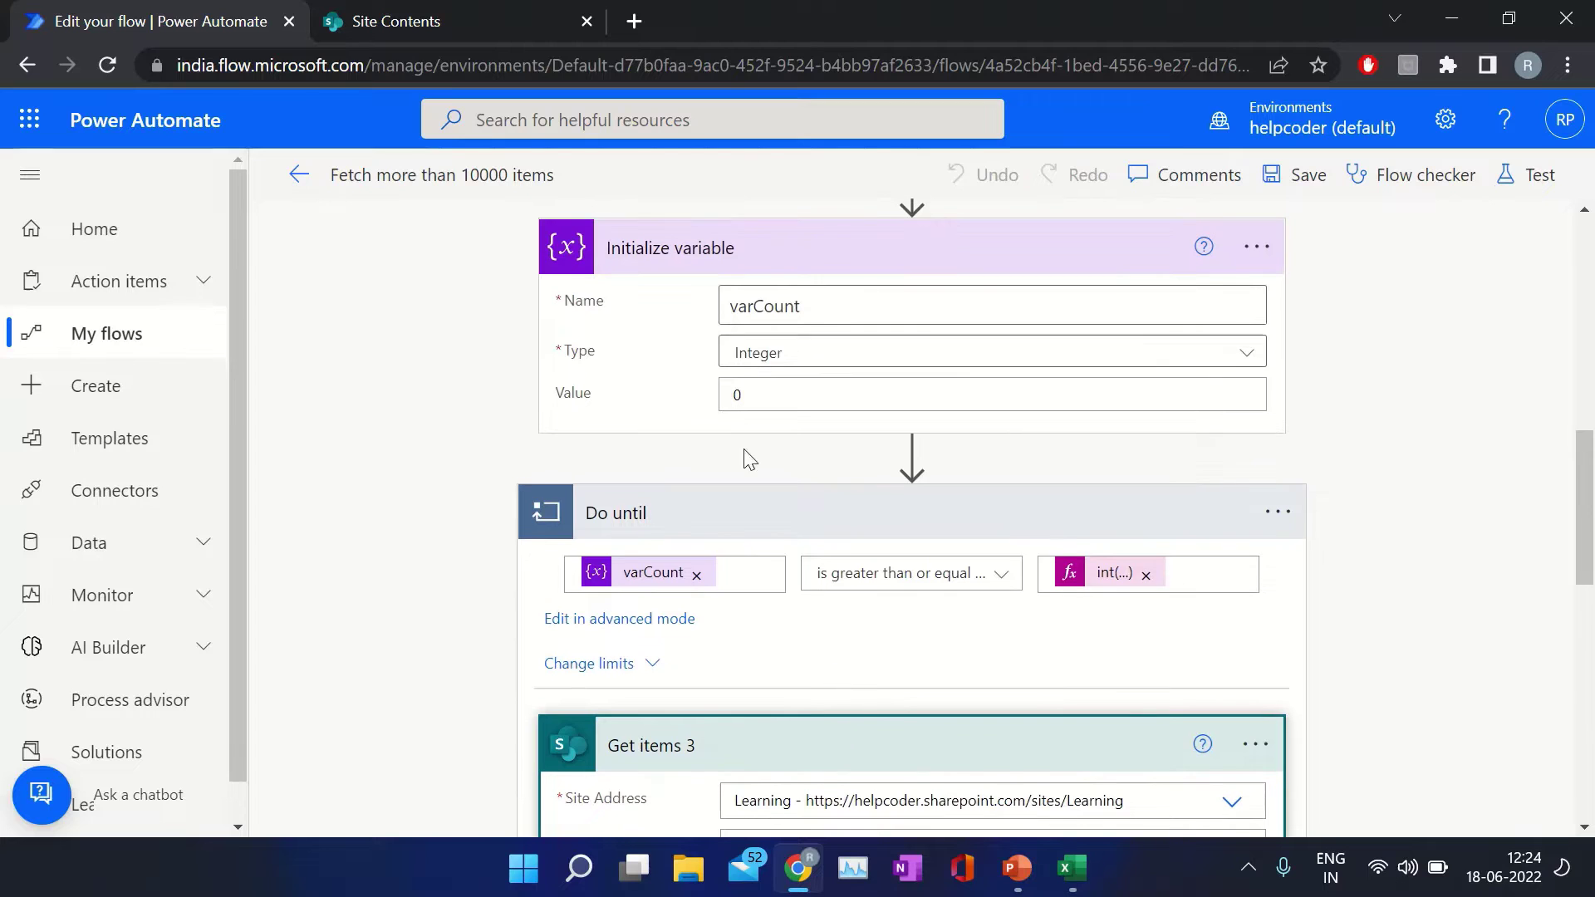
scroll(793, 428, down, 5)
scroll(793, 428, down, 2)
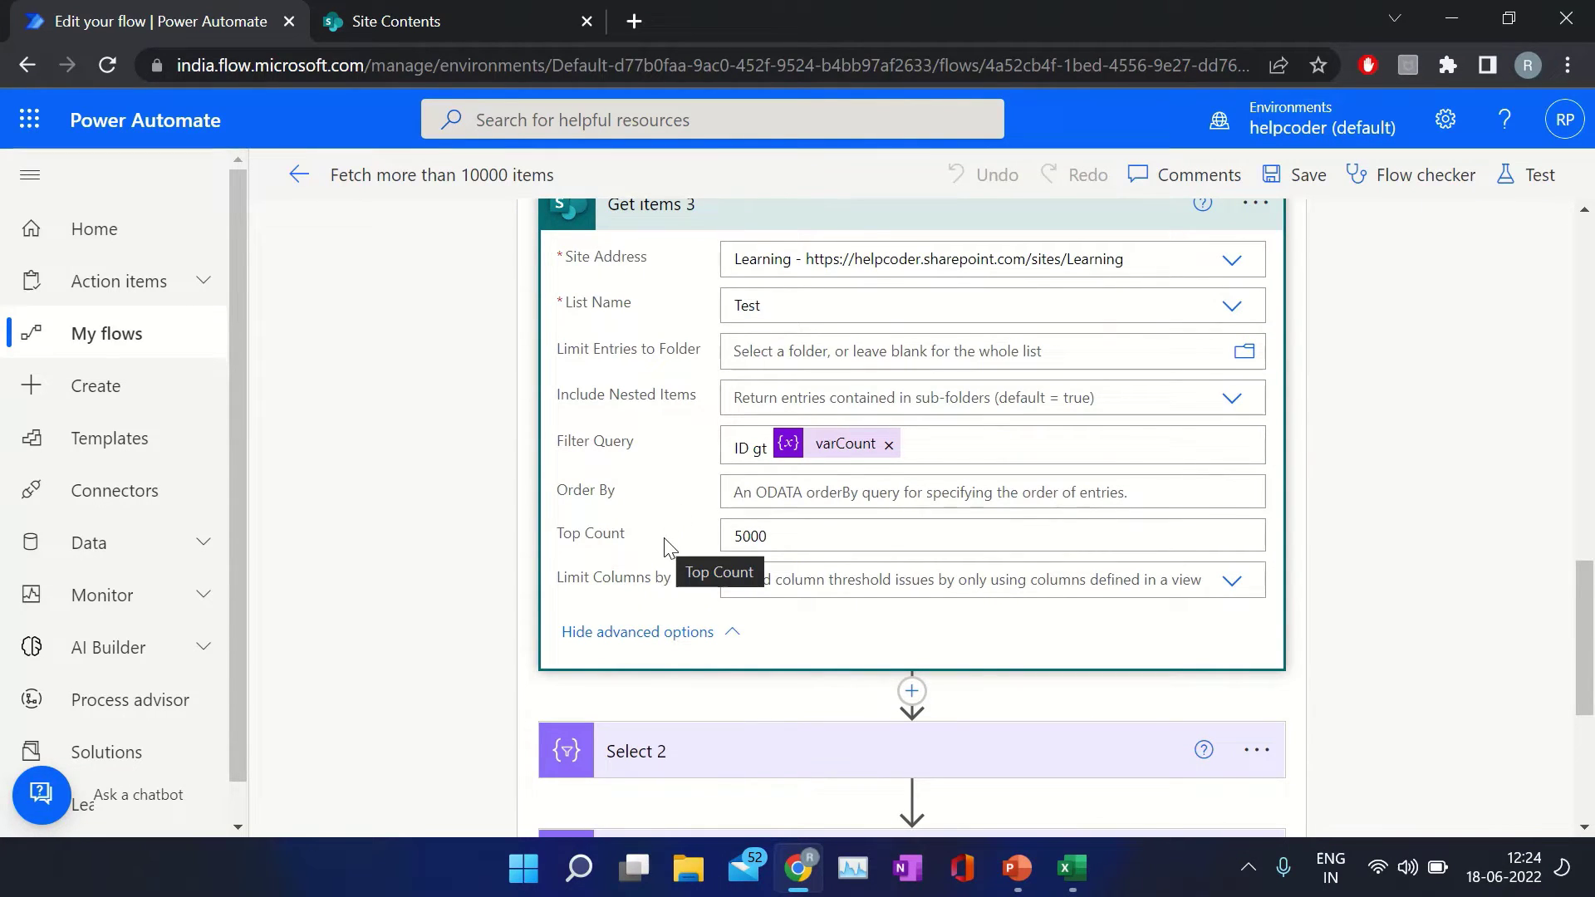
Examine the Filter Query, Order By and Top Count fields of the Get items 3 action.
scroll(664, 549, up, 1)
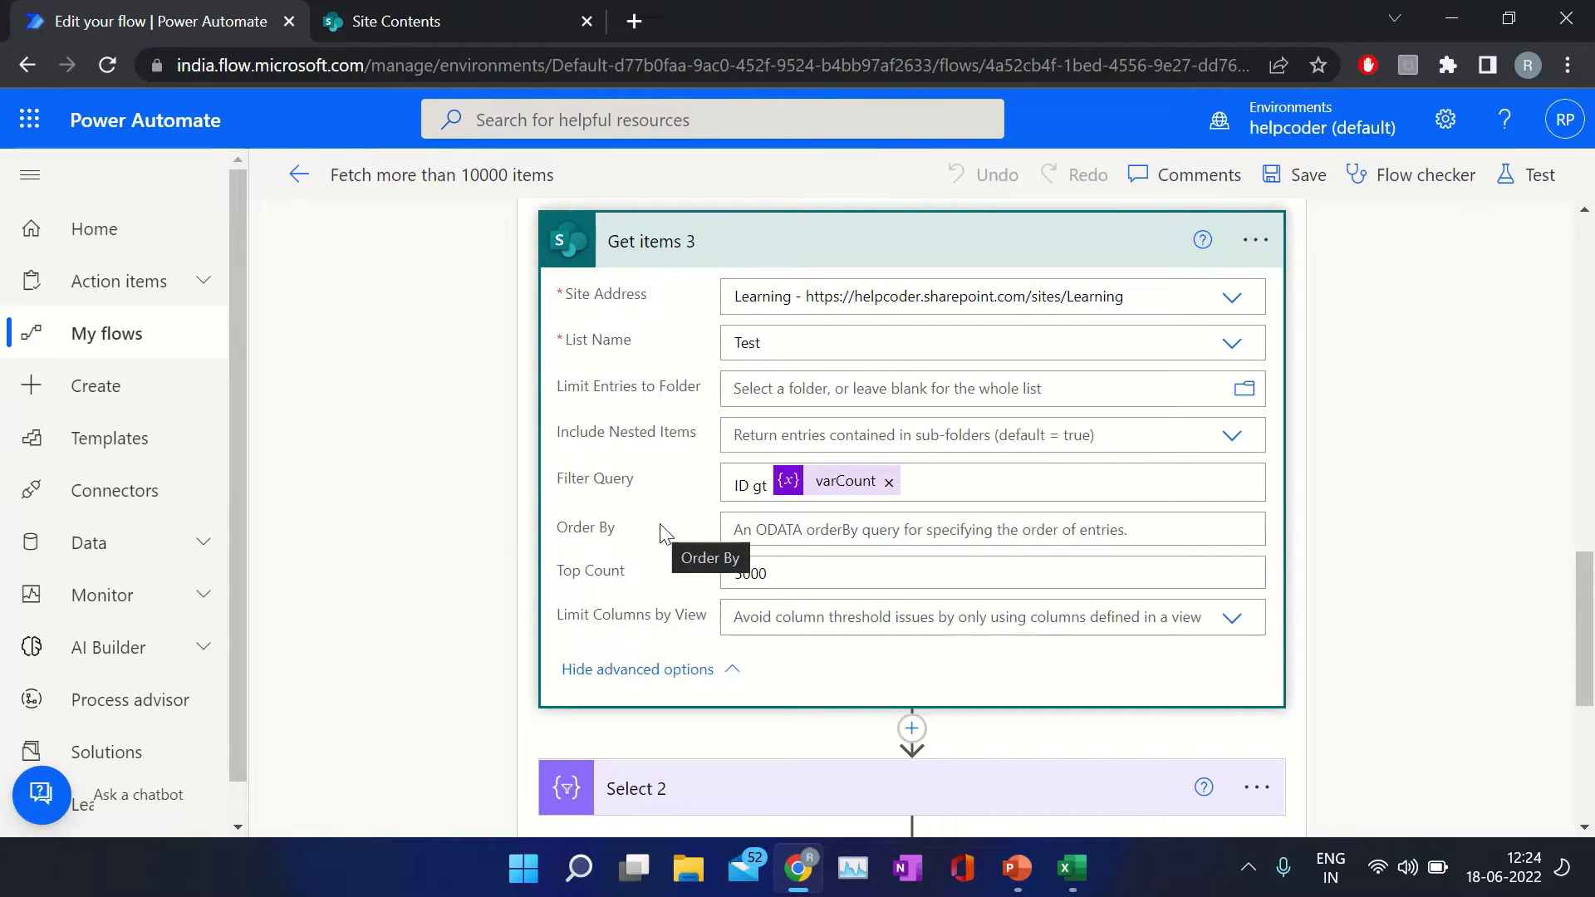
scroll(661, 530, down, 3)
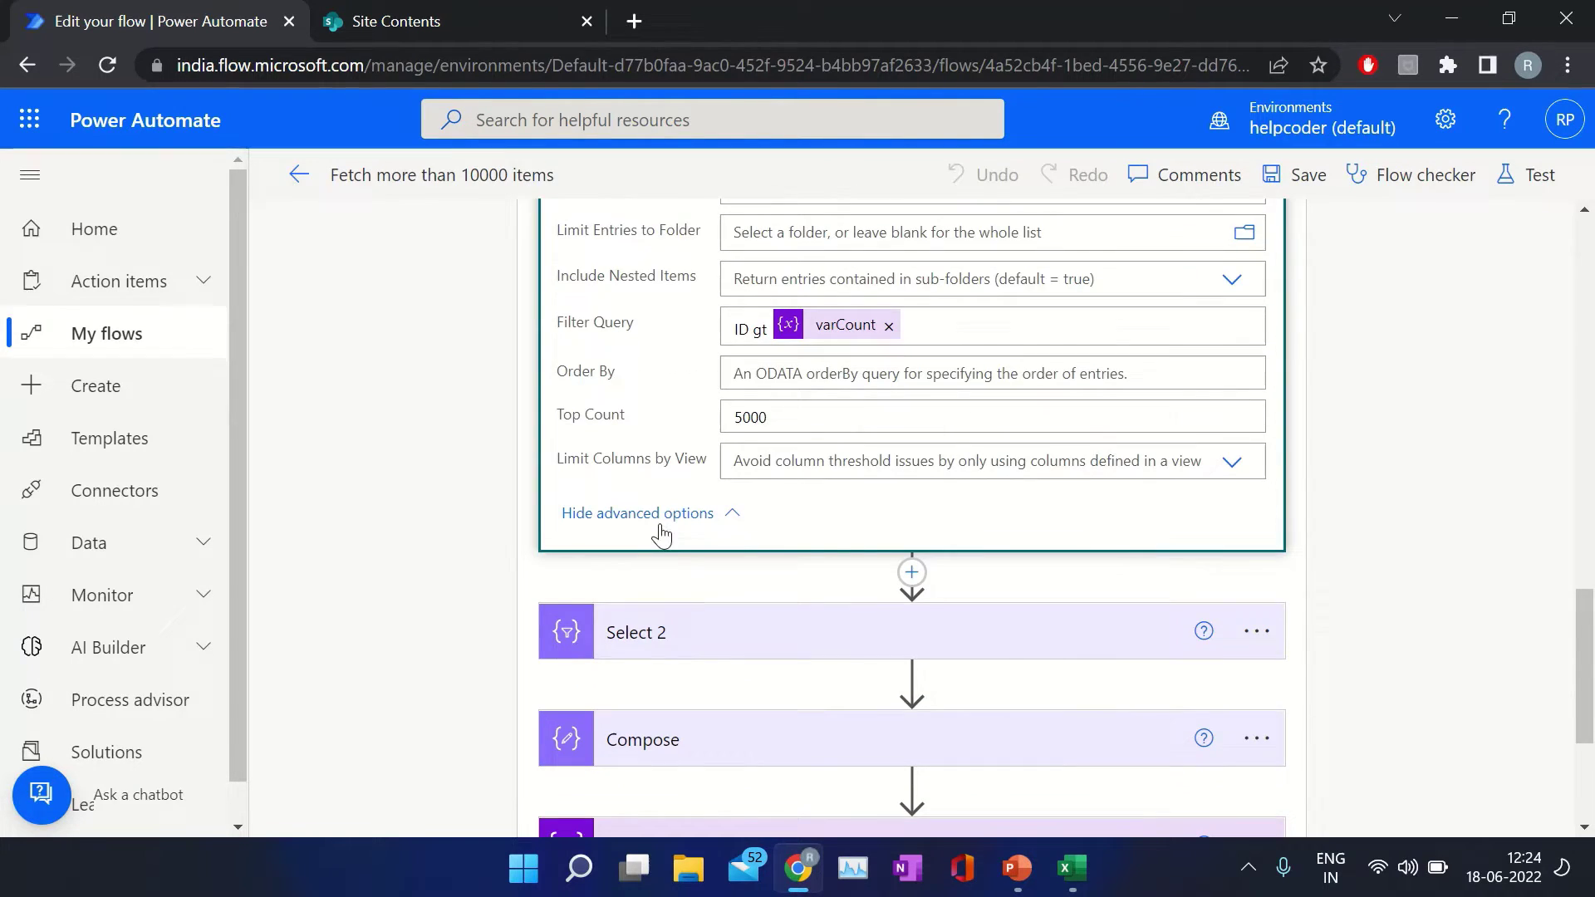
scroll(669, 438, up, 2)
scroll(669, 441, up, 1)
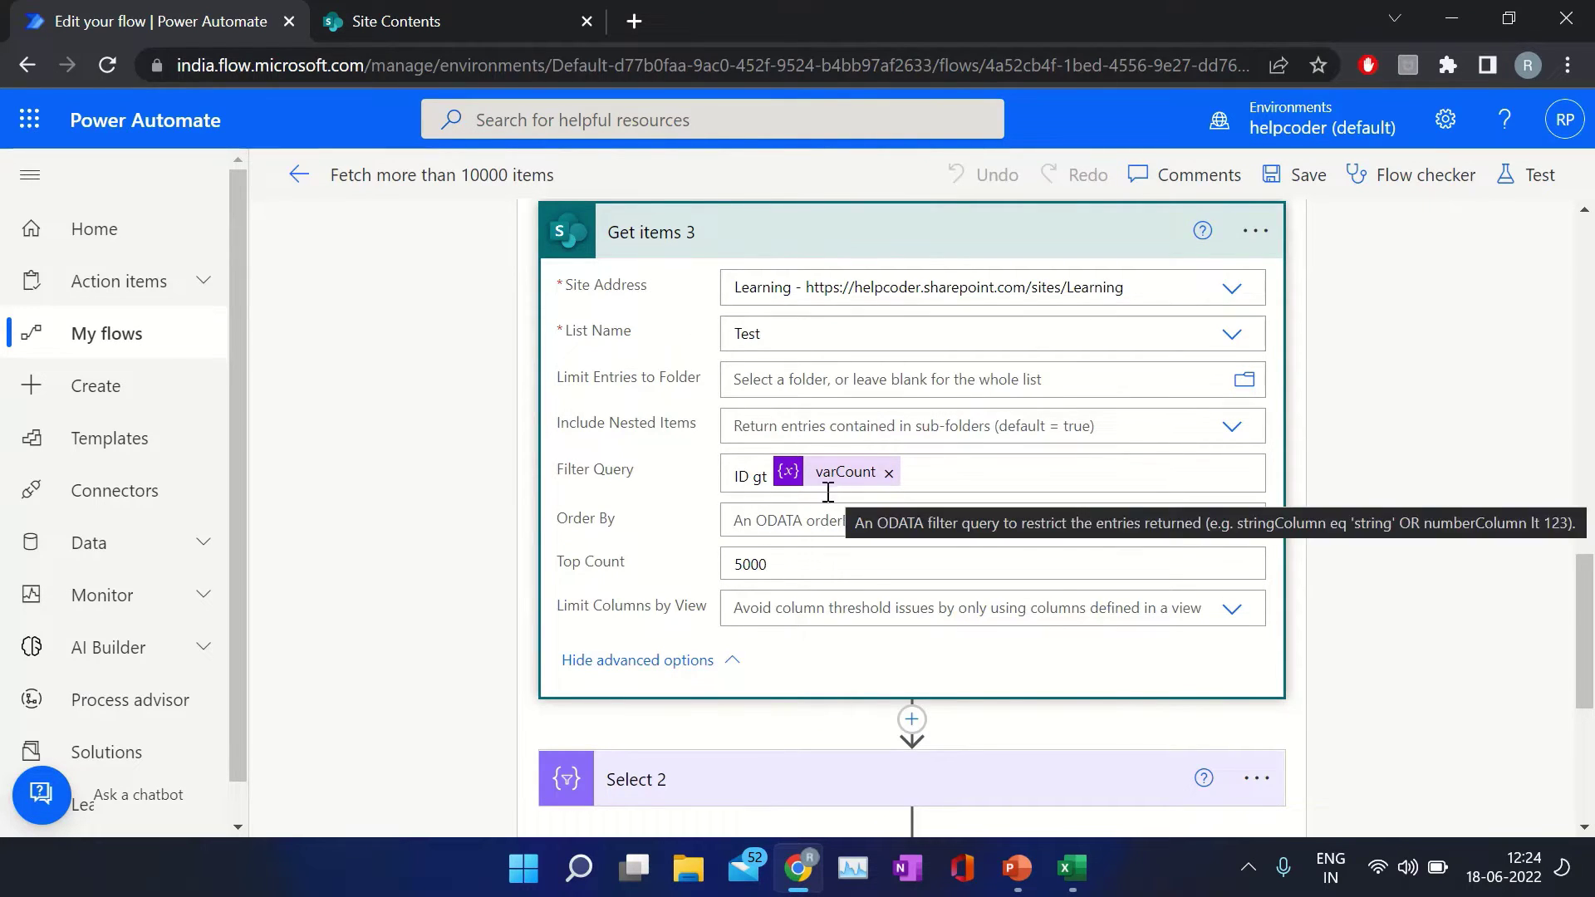
scroll(671, 532, down, 4)
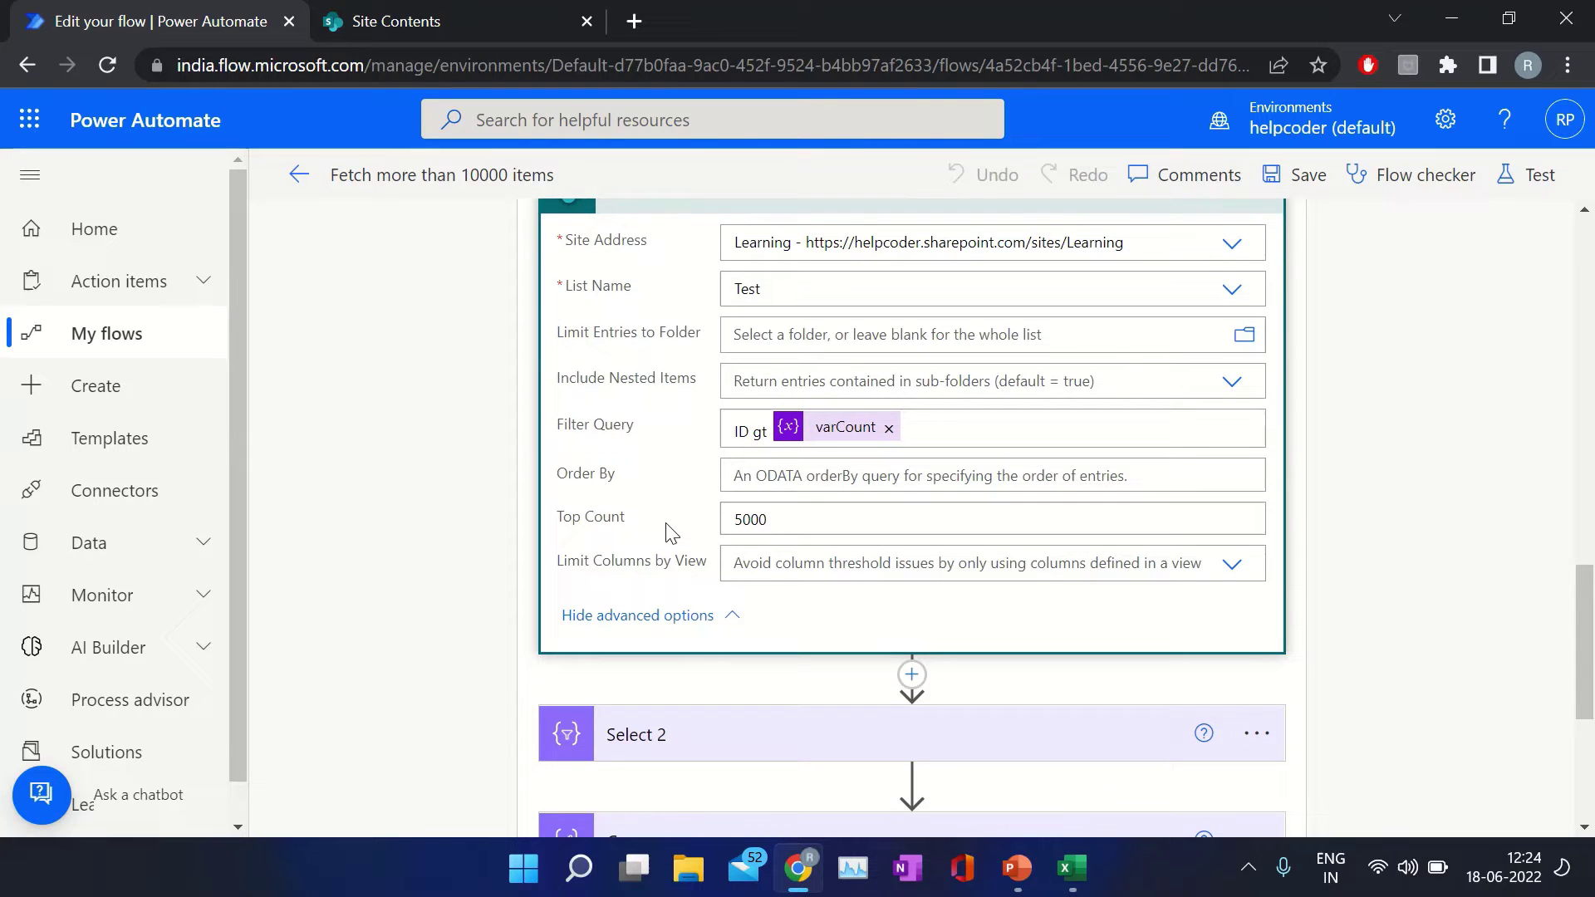
Expand the Select 2 and Compose actions inside the loop to examine the ID mapping and the Compose input.
scroll(665, 521, down, 3)
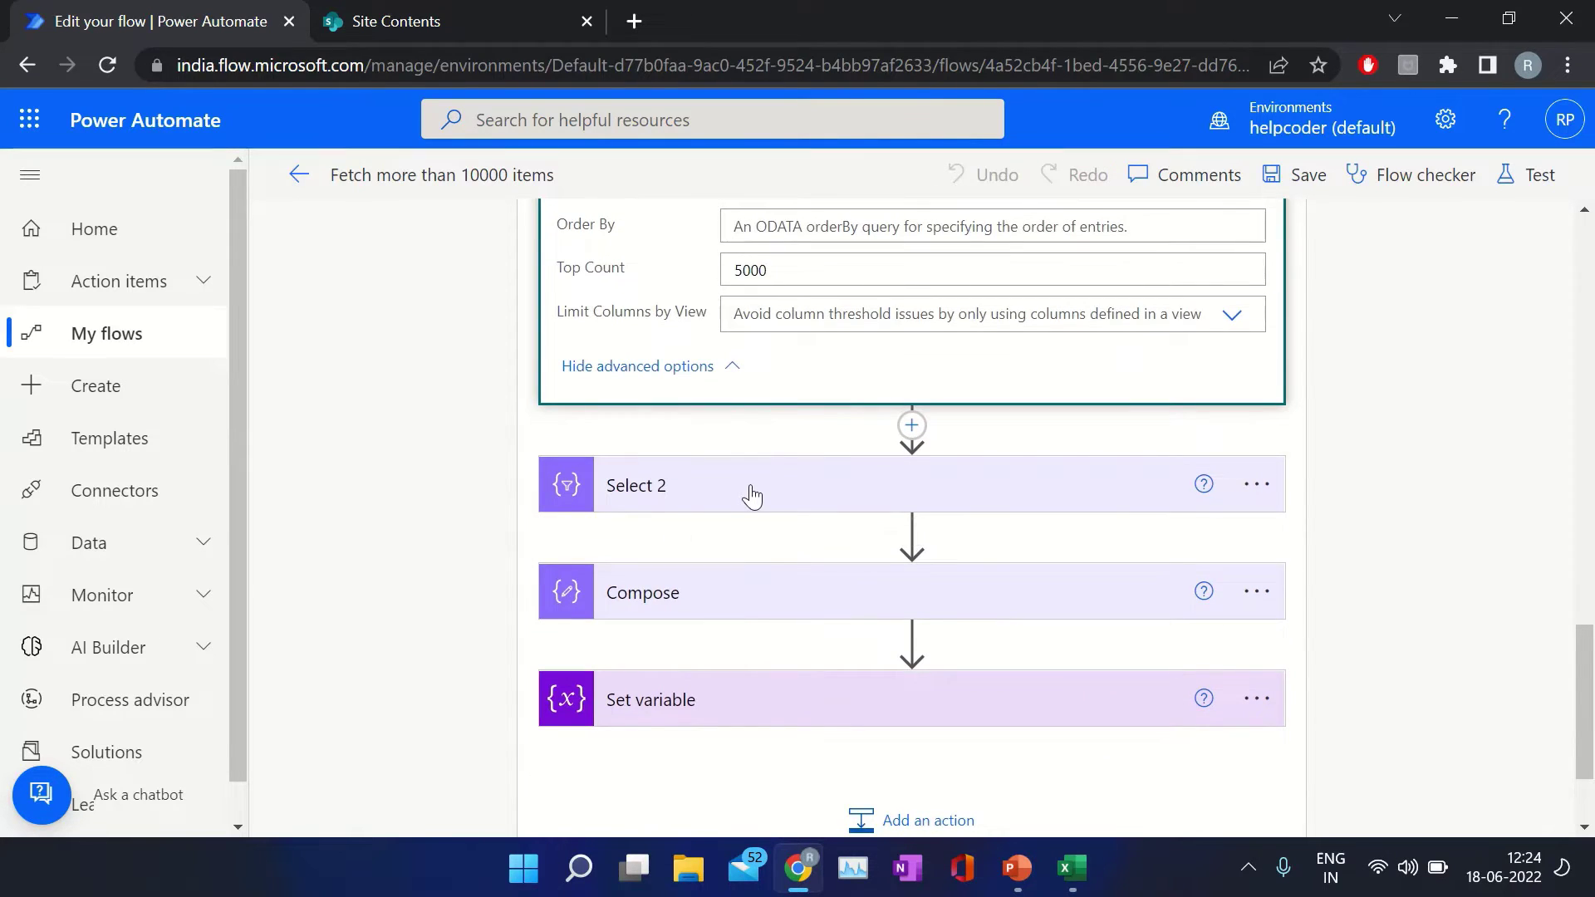
click(752, 496)
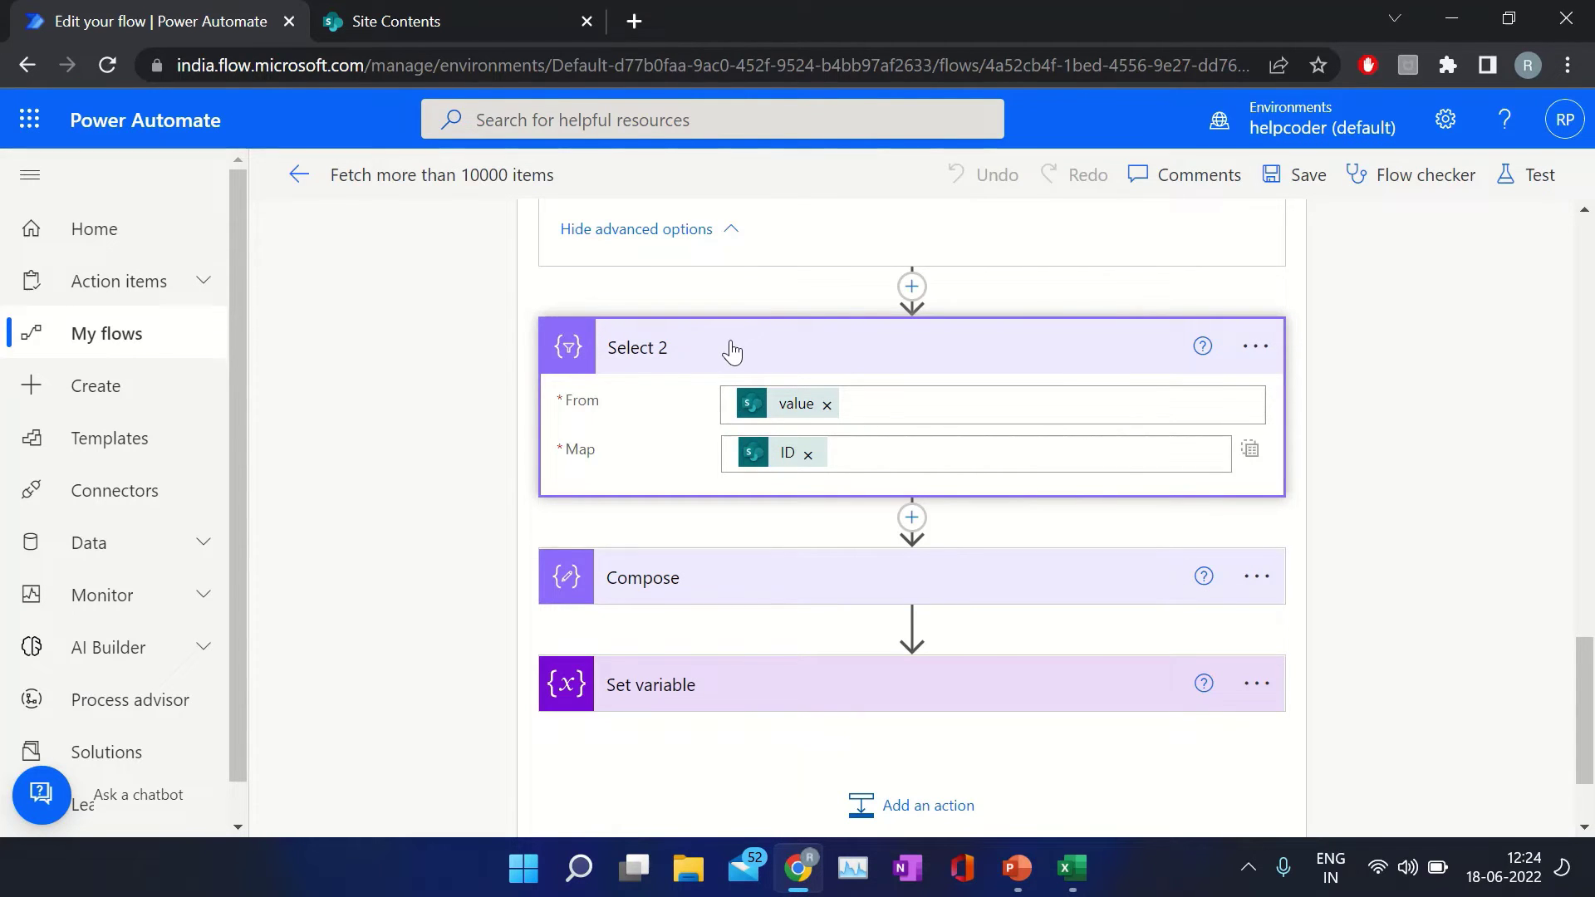
scroll(731, 352, up, 6)
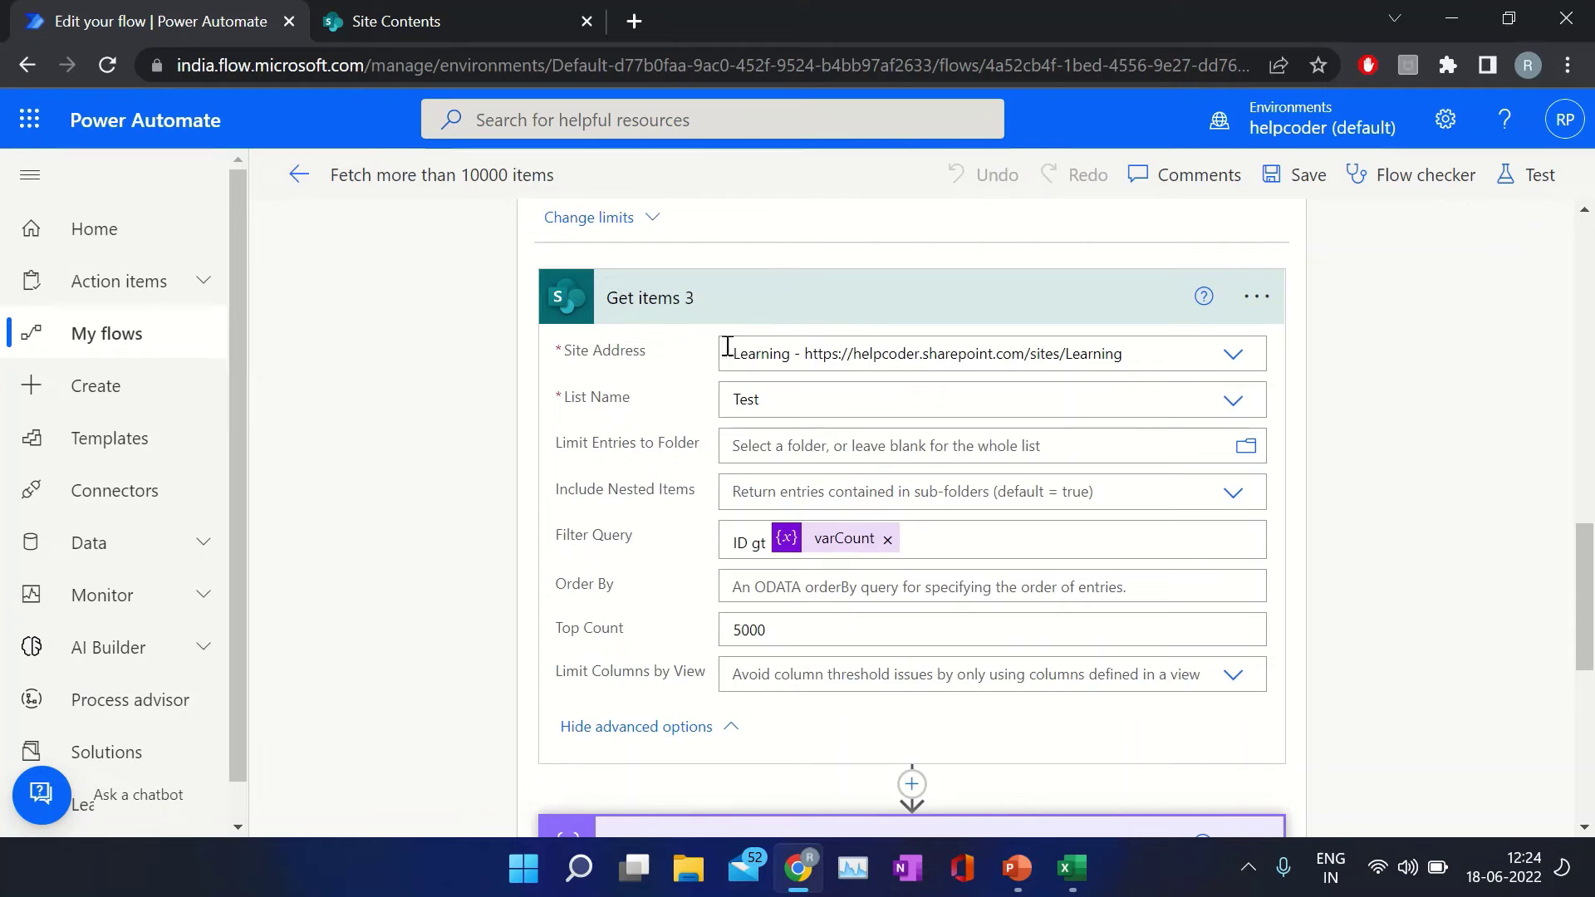
scroll(646, 544, down, 7)
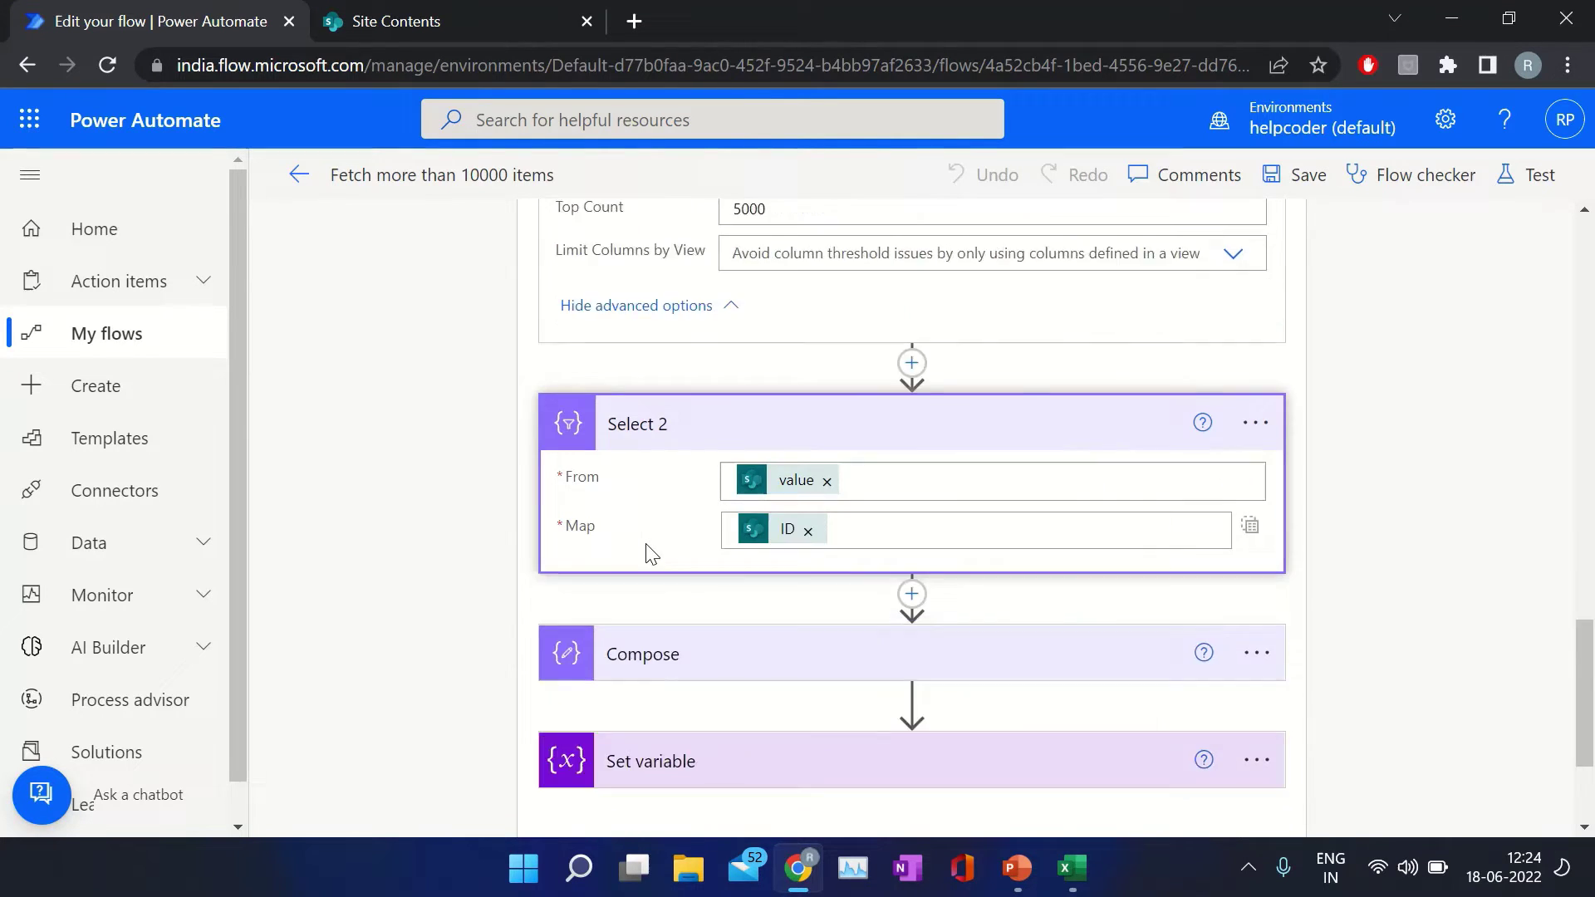
click(697, 510)
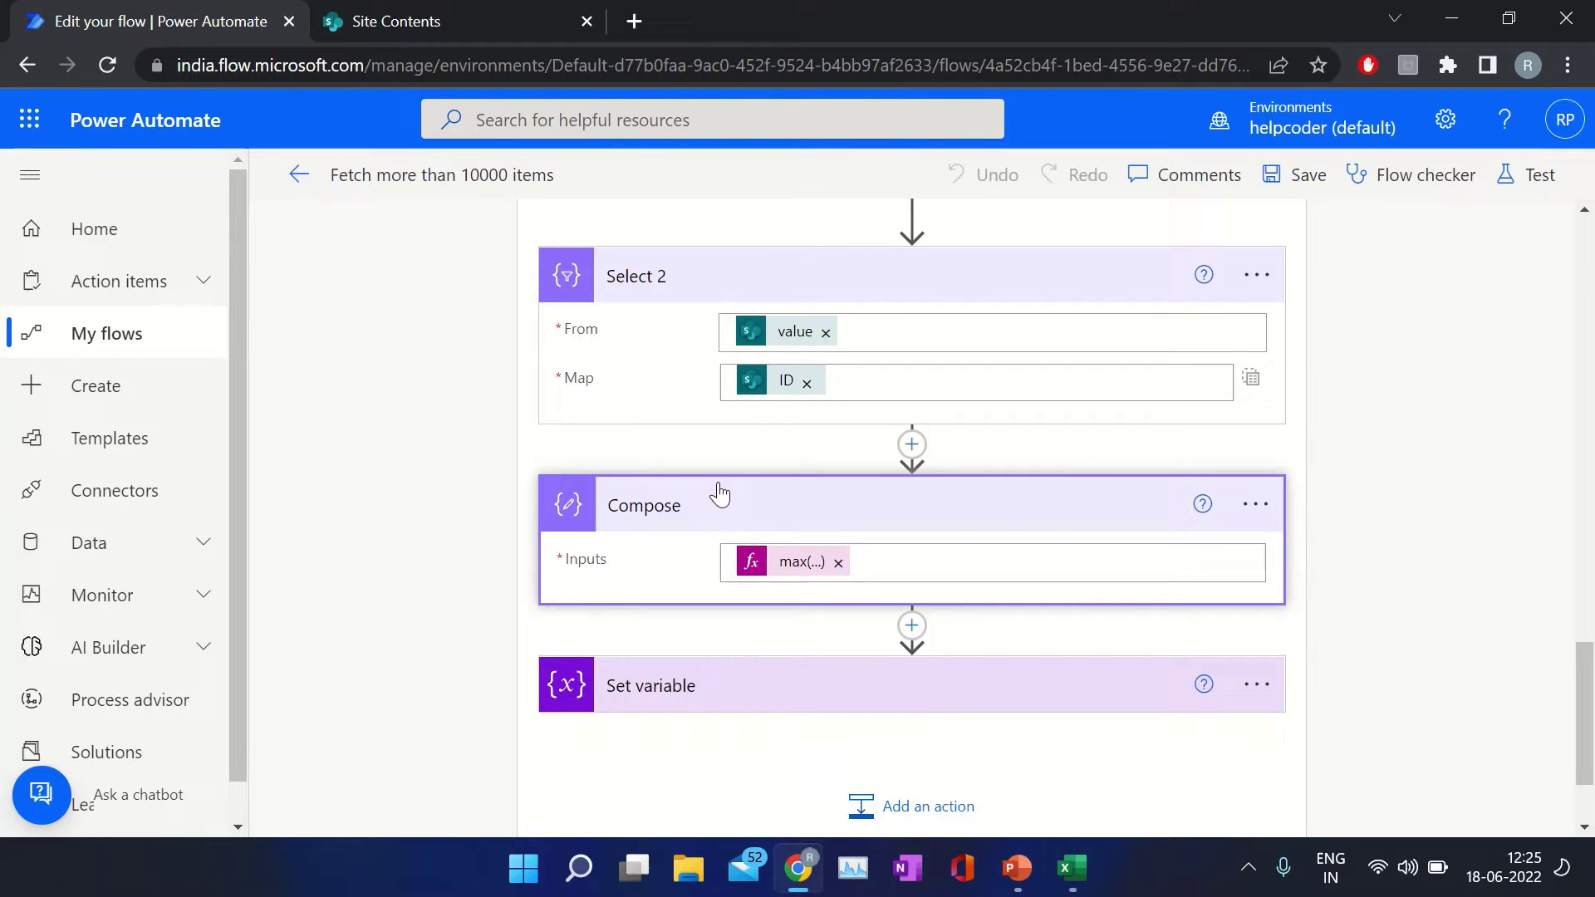
Open the max expression of the Compose action and trace it back to Get items 3 and the Do until condition.
scroll(719, 486, down, 1)
click(792, 507)
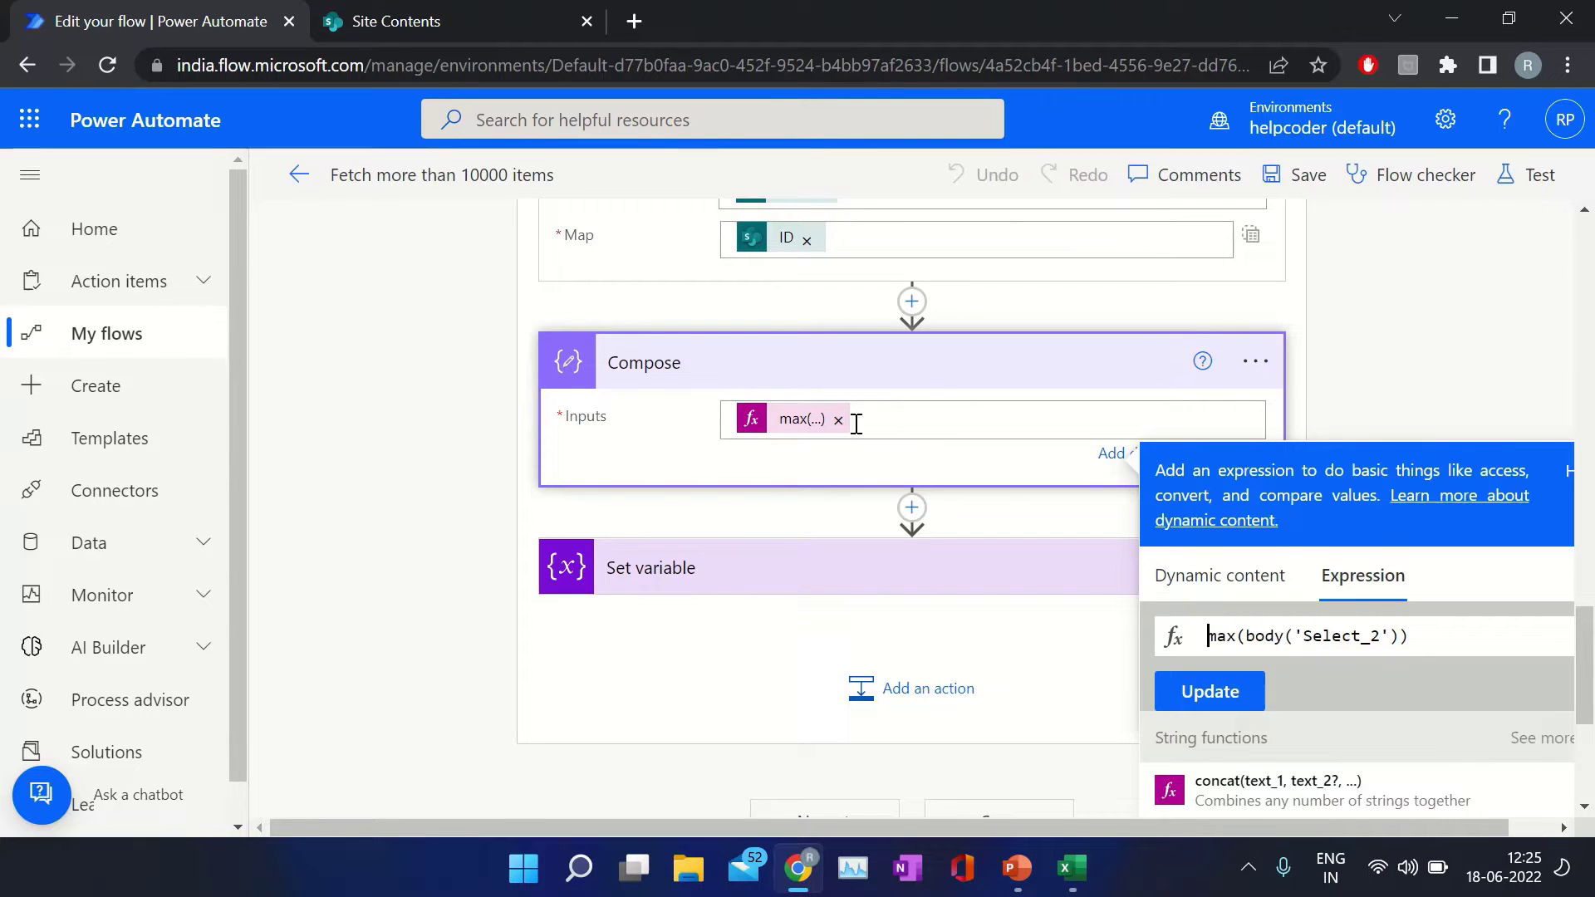
scroll(855, 422, up, 8)
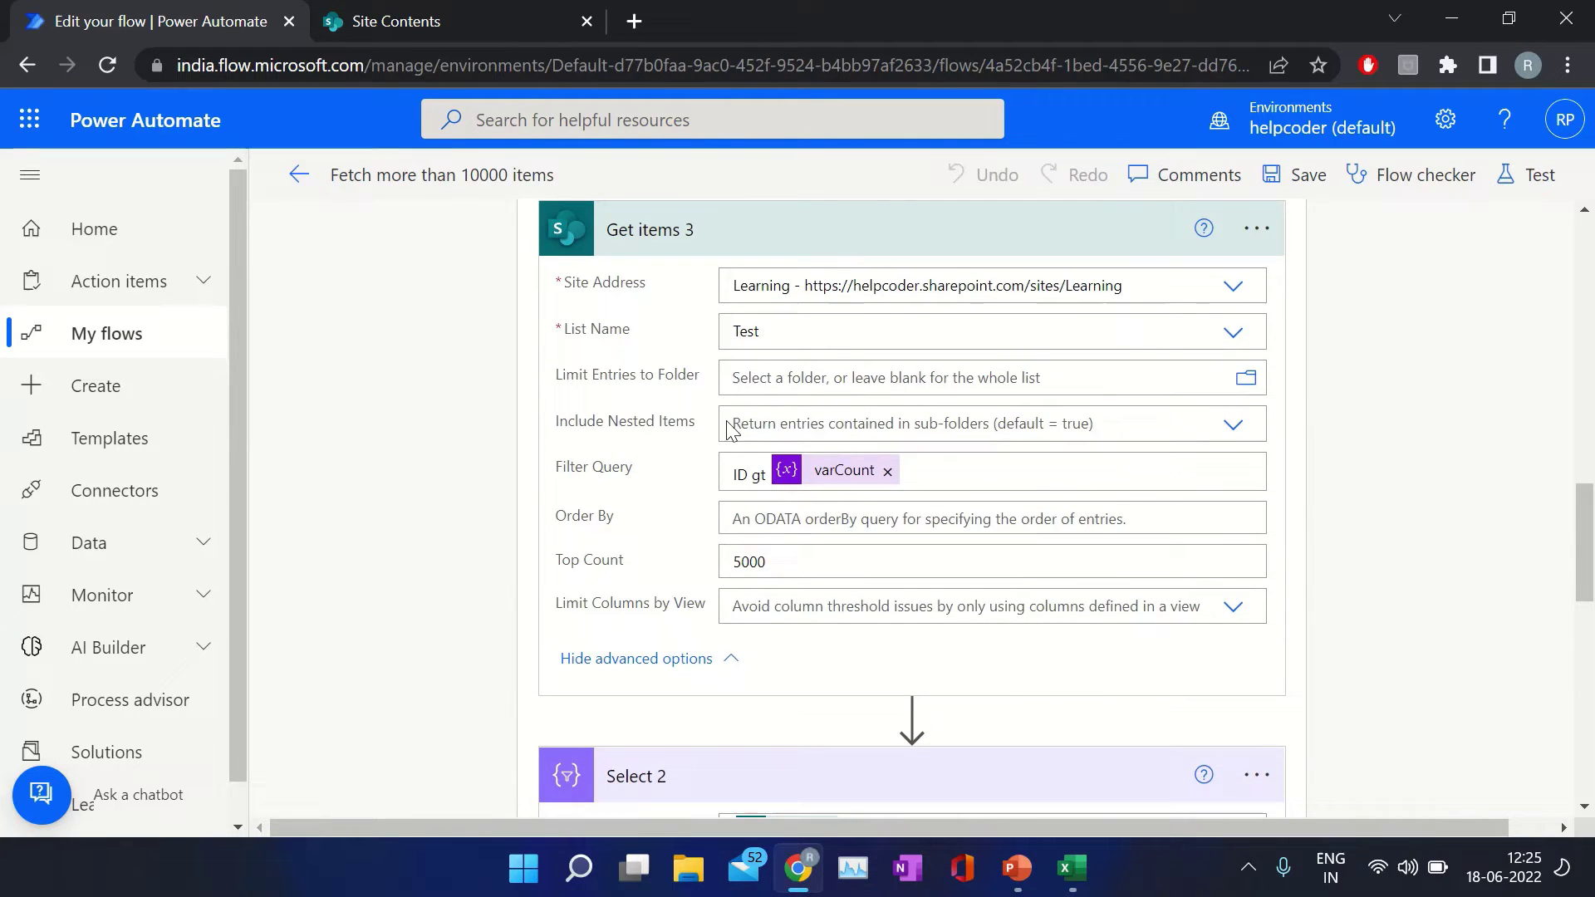
scroll(734, 509, up, 3)
scroll(735, 506, up, 1)
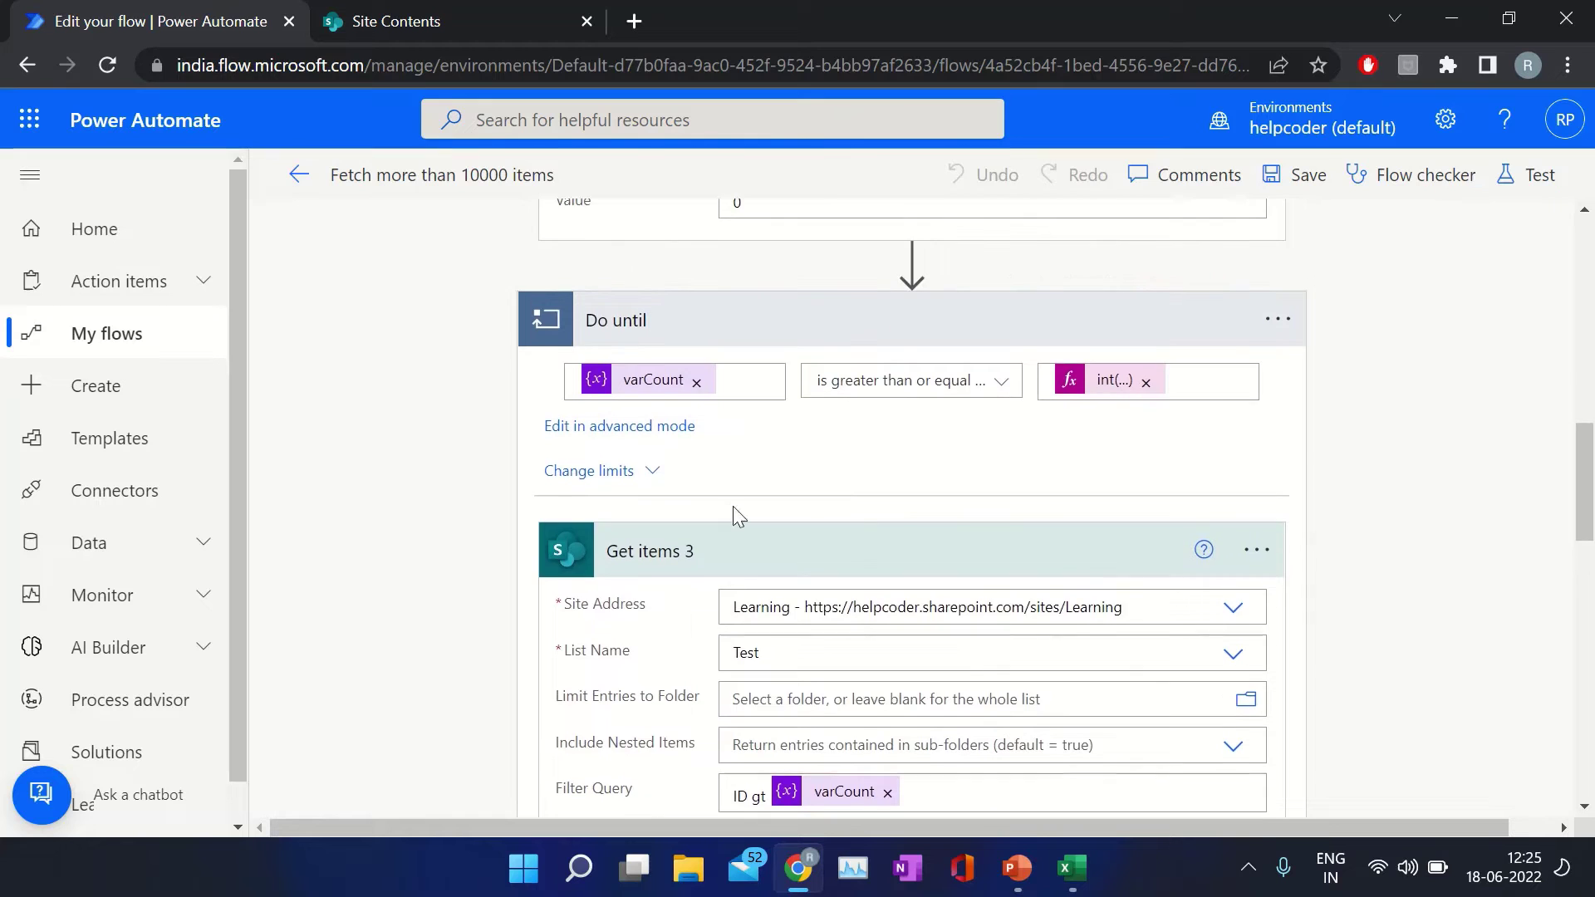
scroll(773, 613, down, 6)
scroll(773, 613, down, 8)
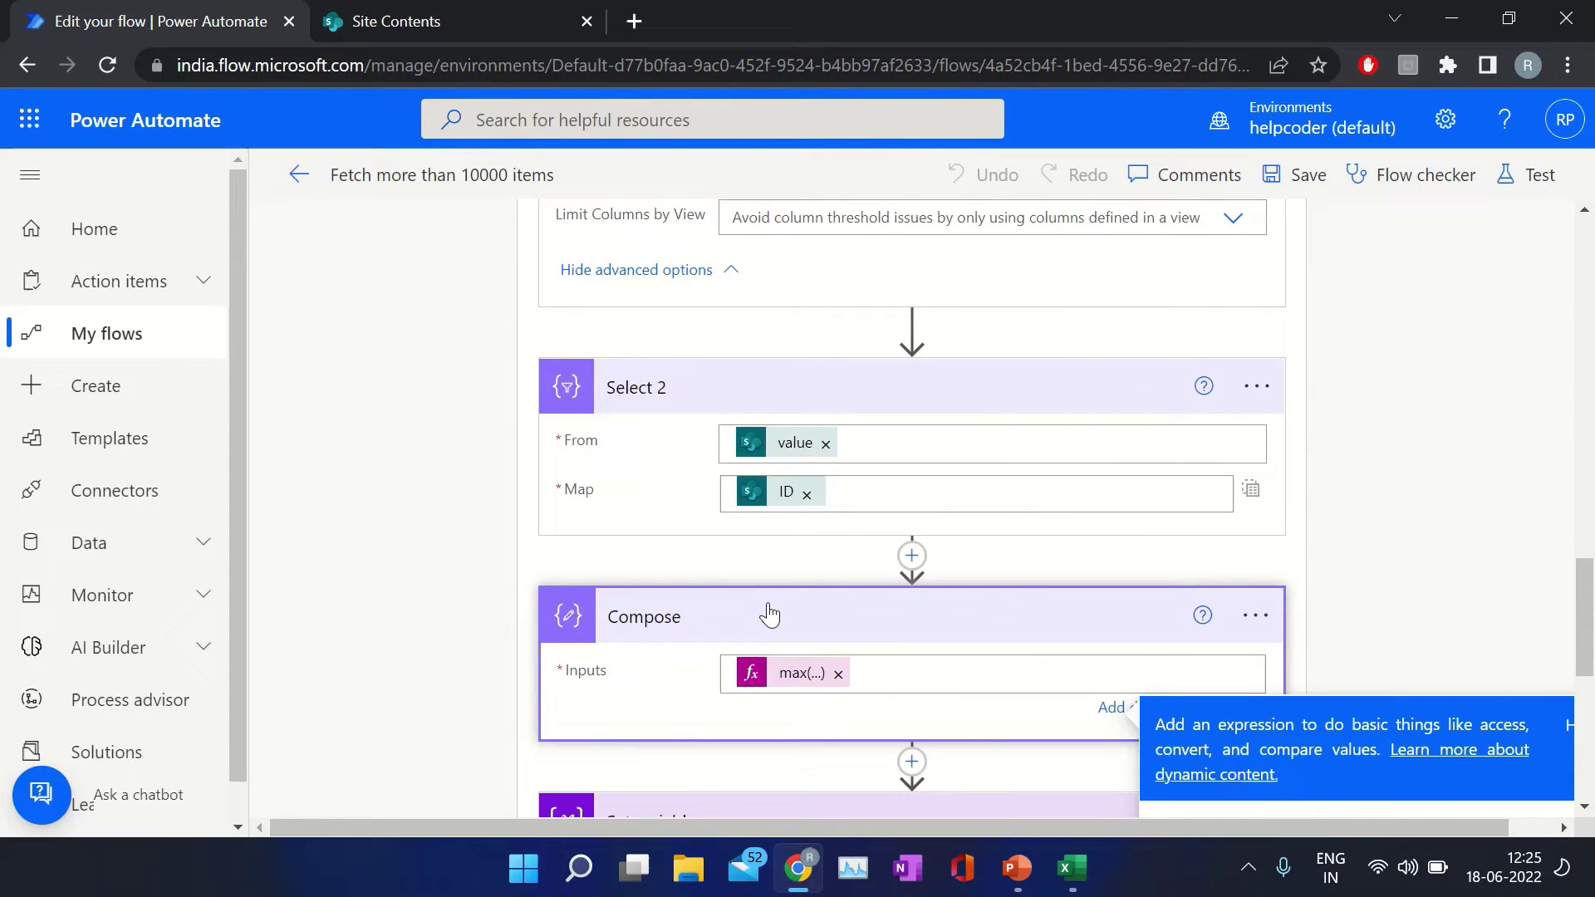
Expand the Set variable action and examine how varCount takes its value from the Compose output.
click(710, 546)
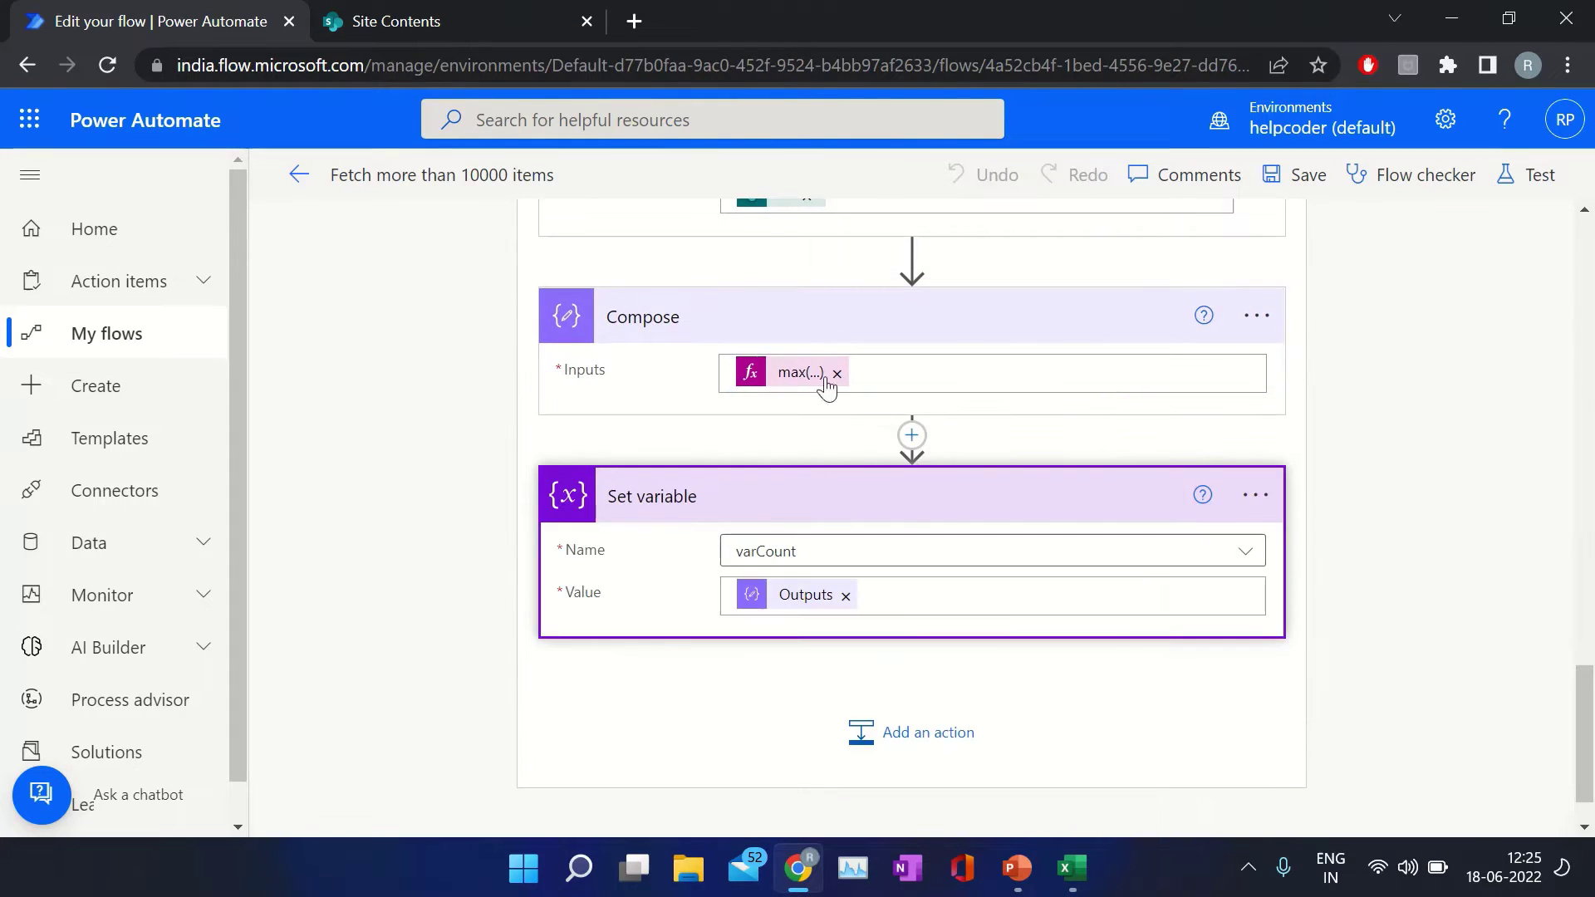
scroll(650, 568, down, 1)
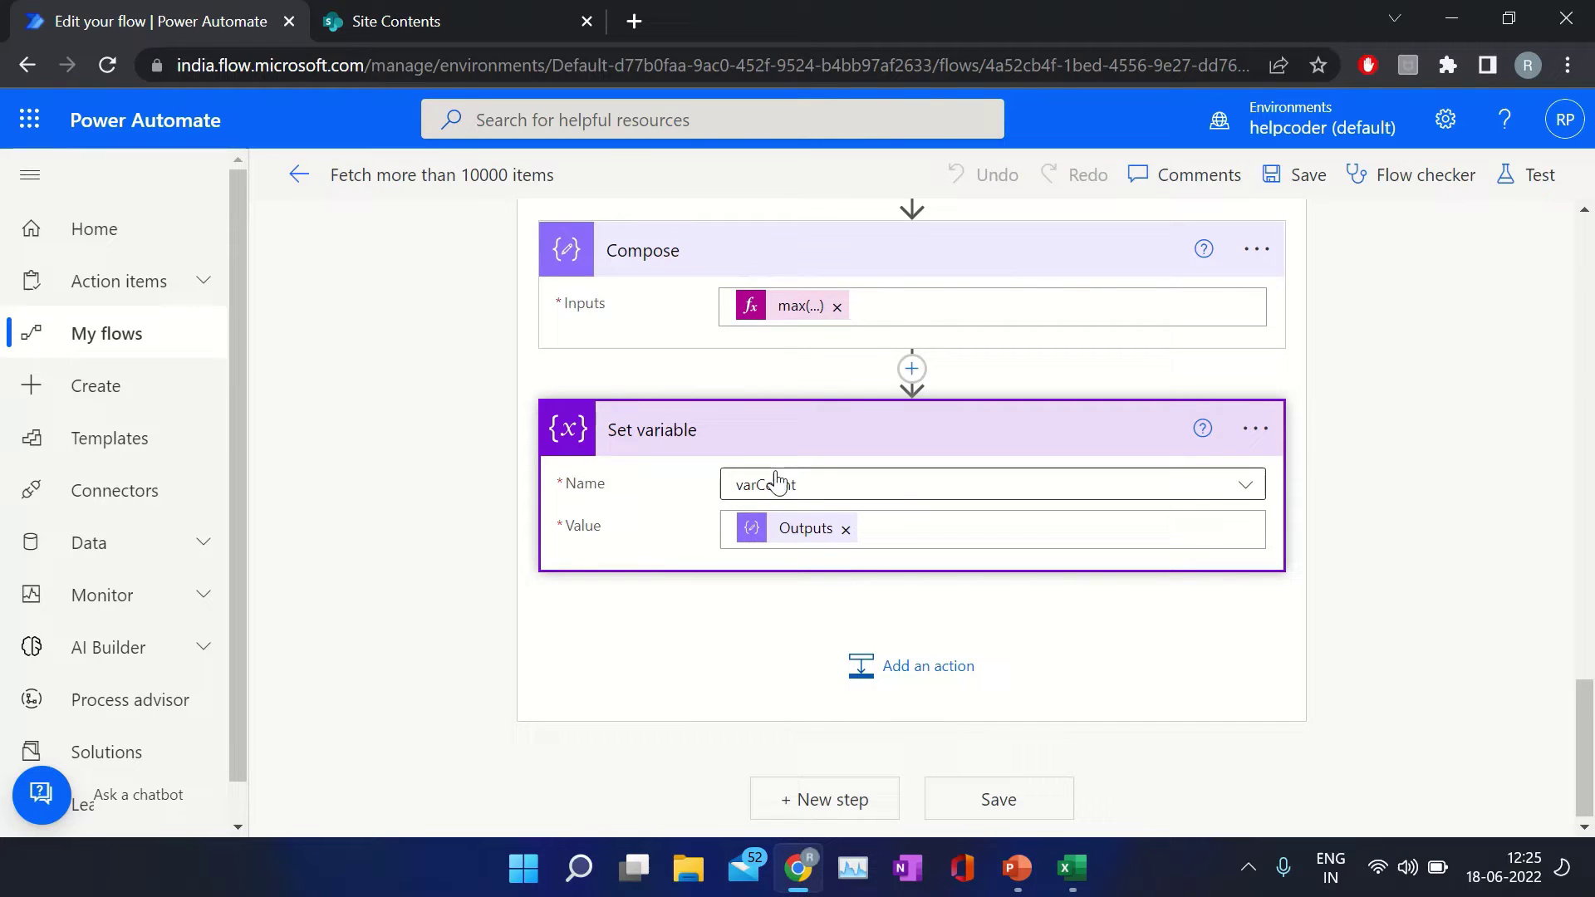
scroll(723, 555, up, 4)
scroll(722, 555, down, 2)
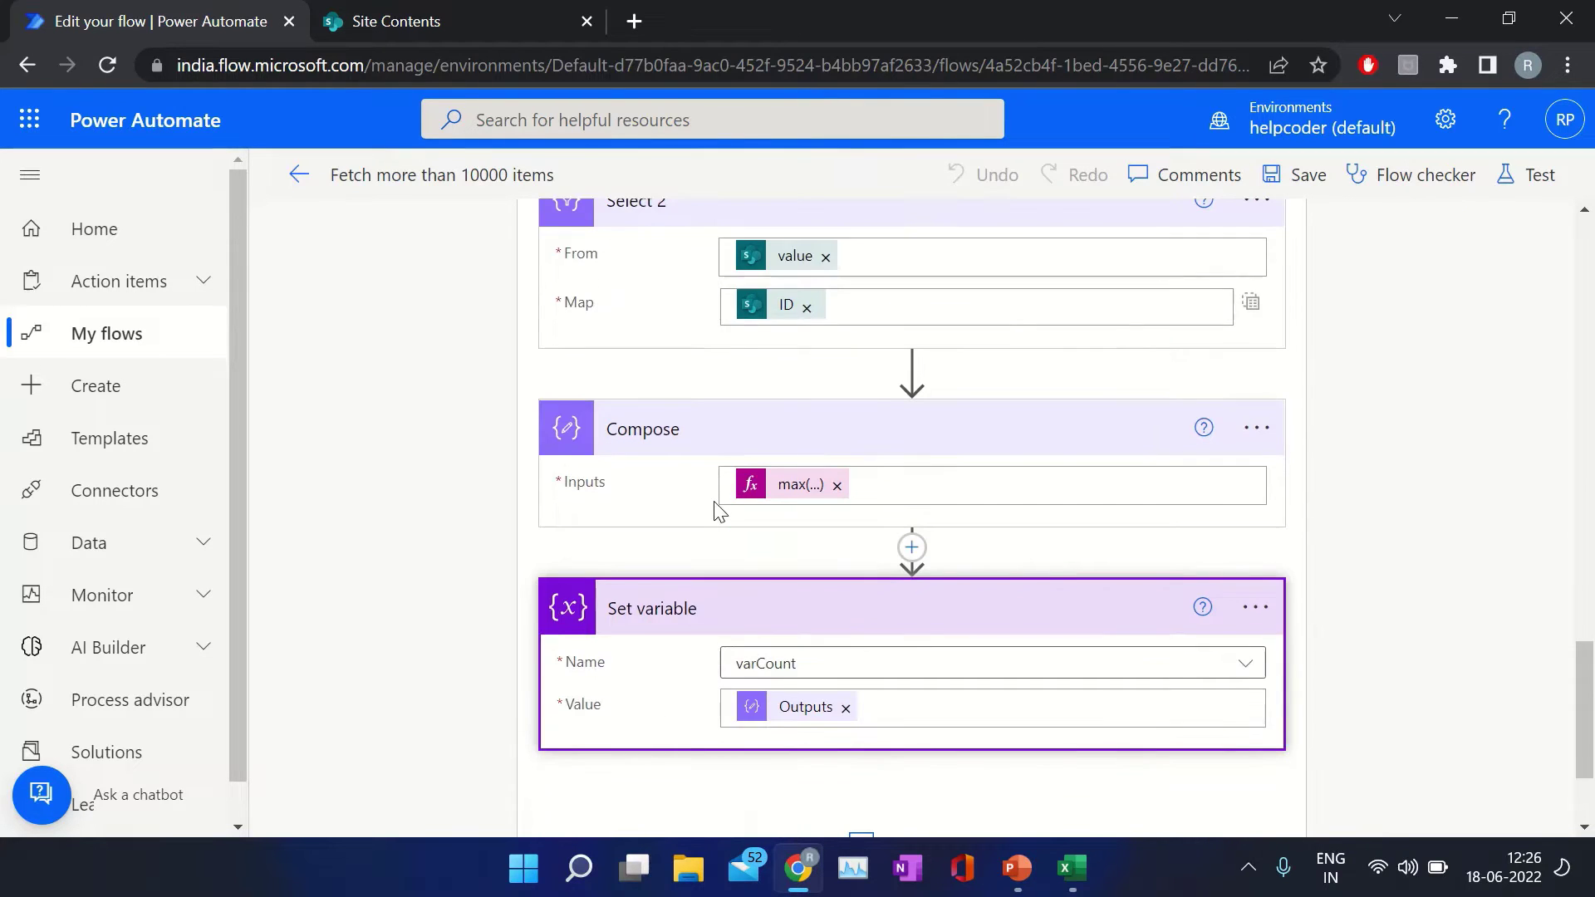
Open the int expression in the Do until condition and trace it back to the Select and Get items 2 actions.
scroll(758, 674, up, 15)
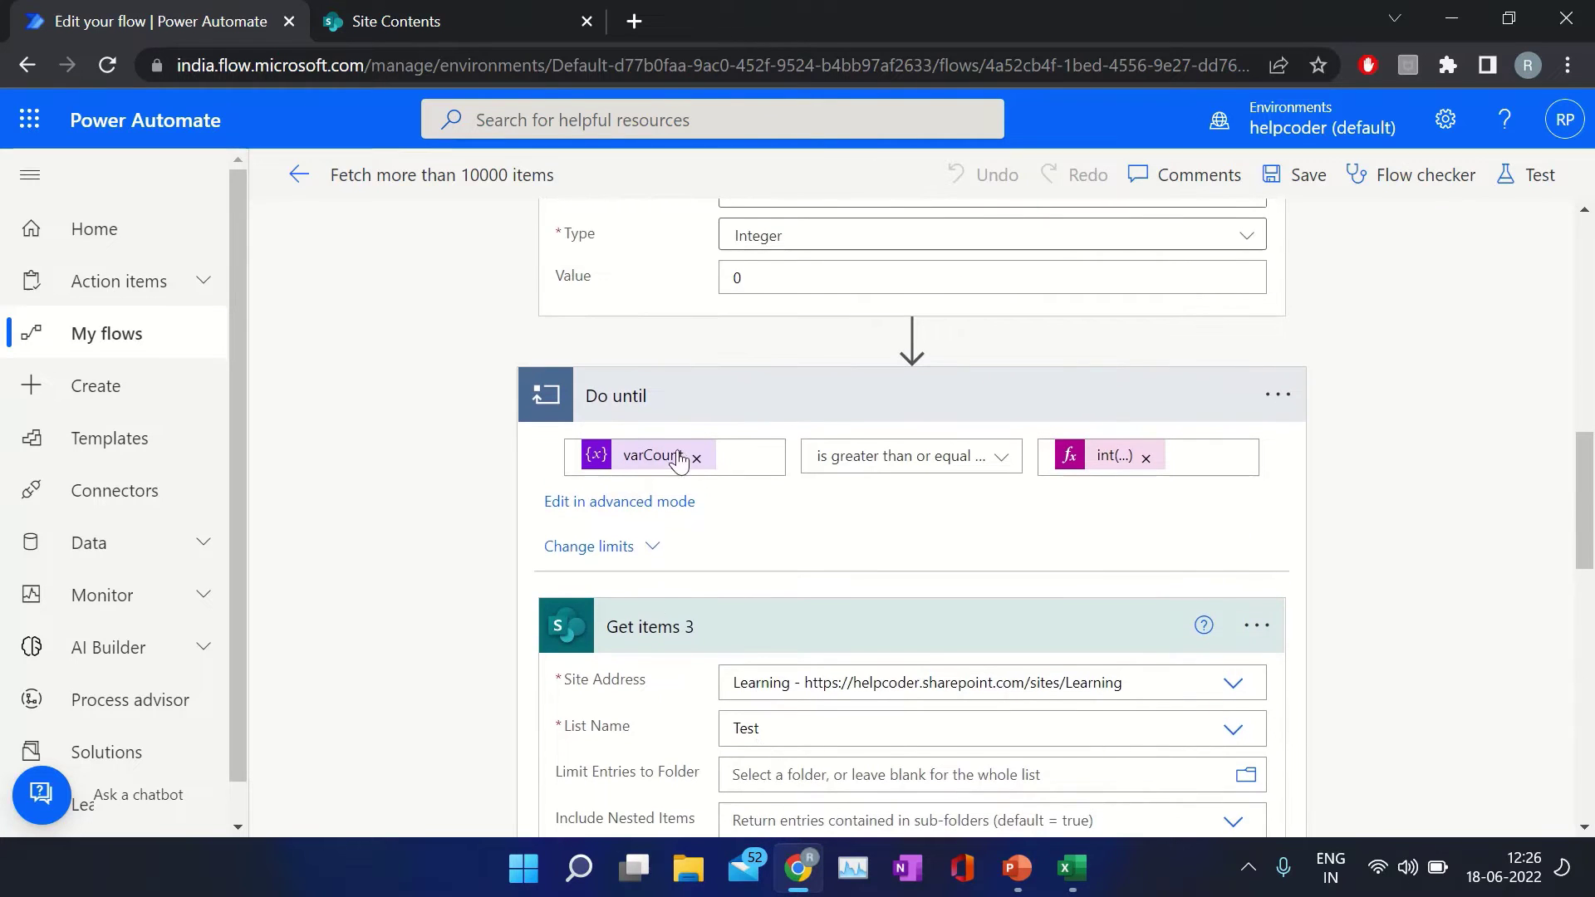
mouse_move(632, 470)
click(1099, 470)
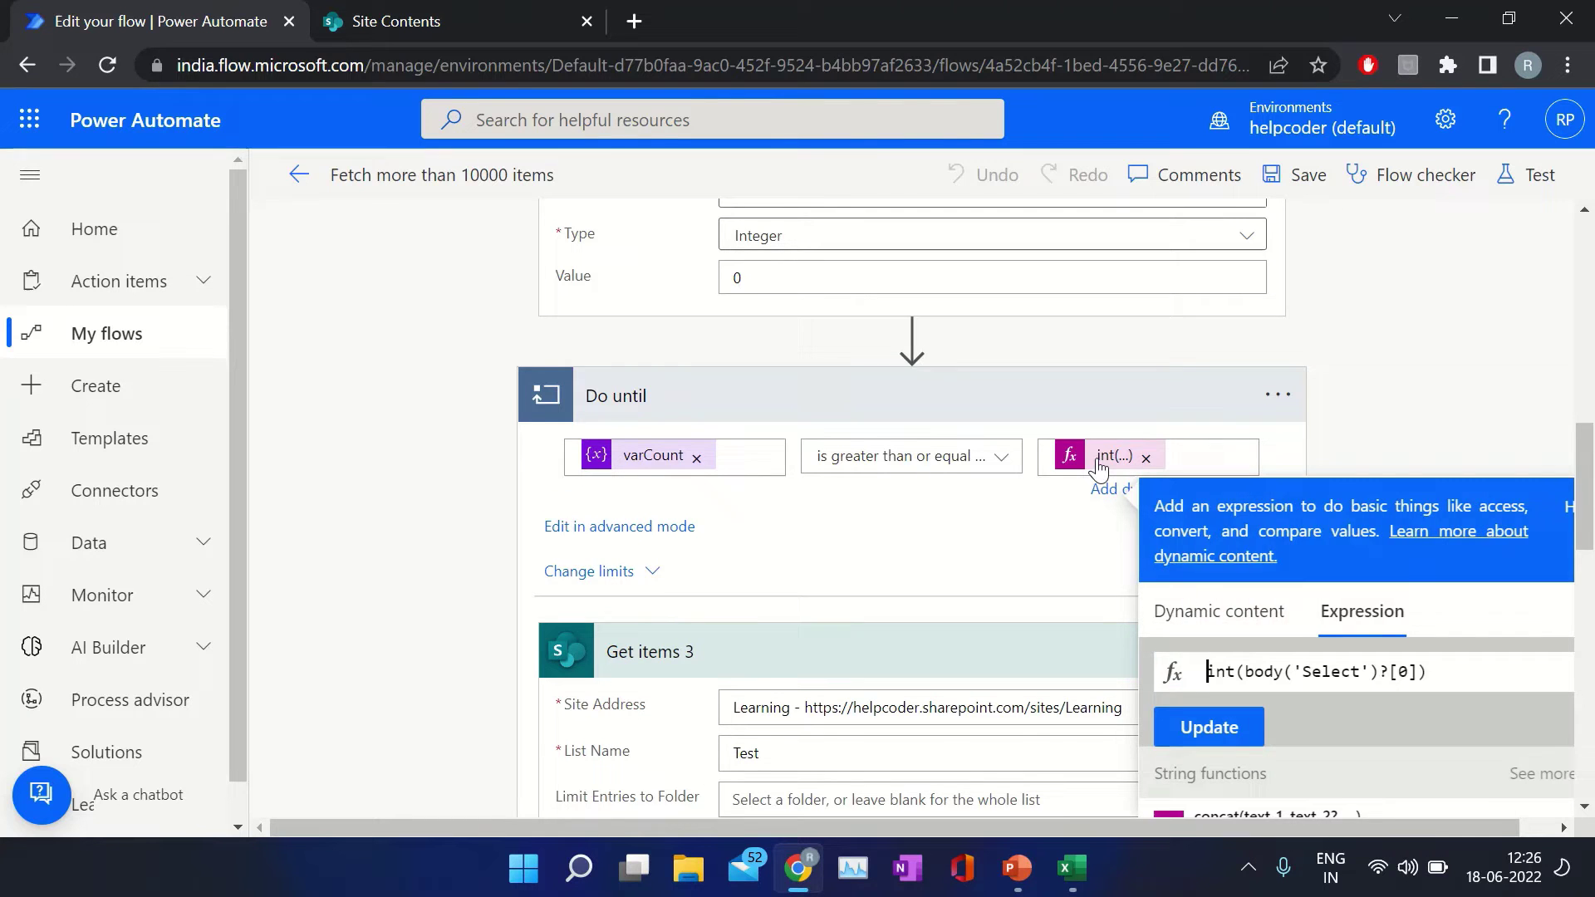
scroll(1099, 470, up, 5)
scroll(1100, 470, up, 5)
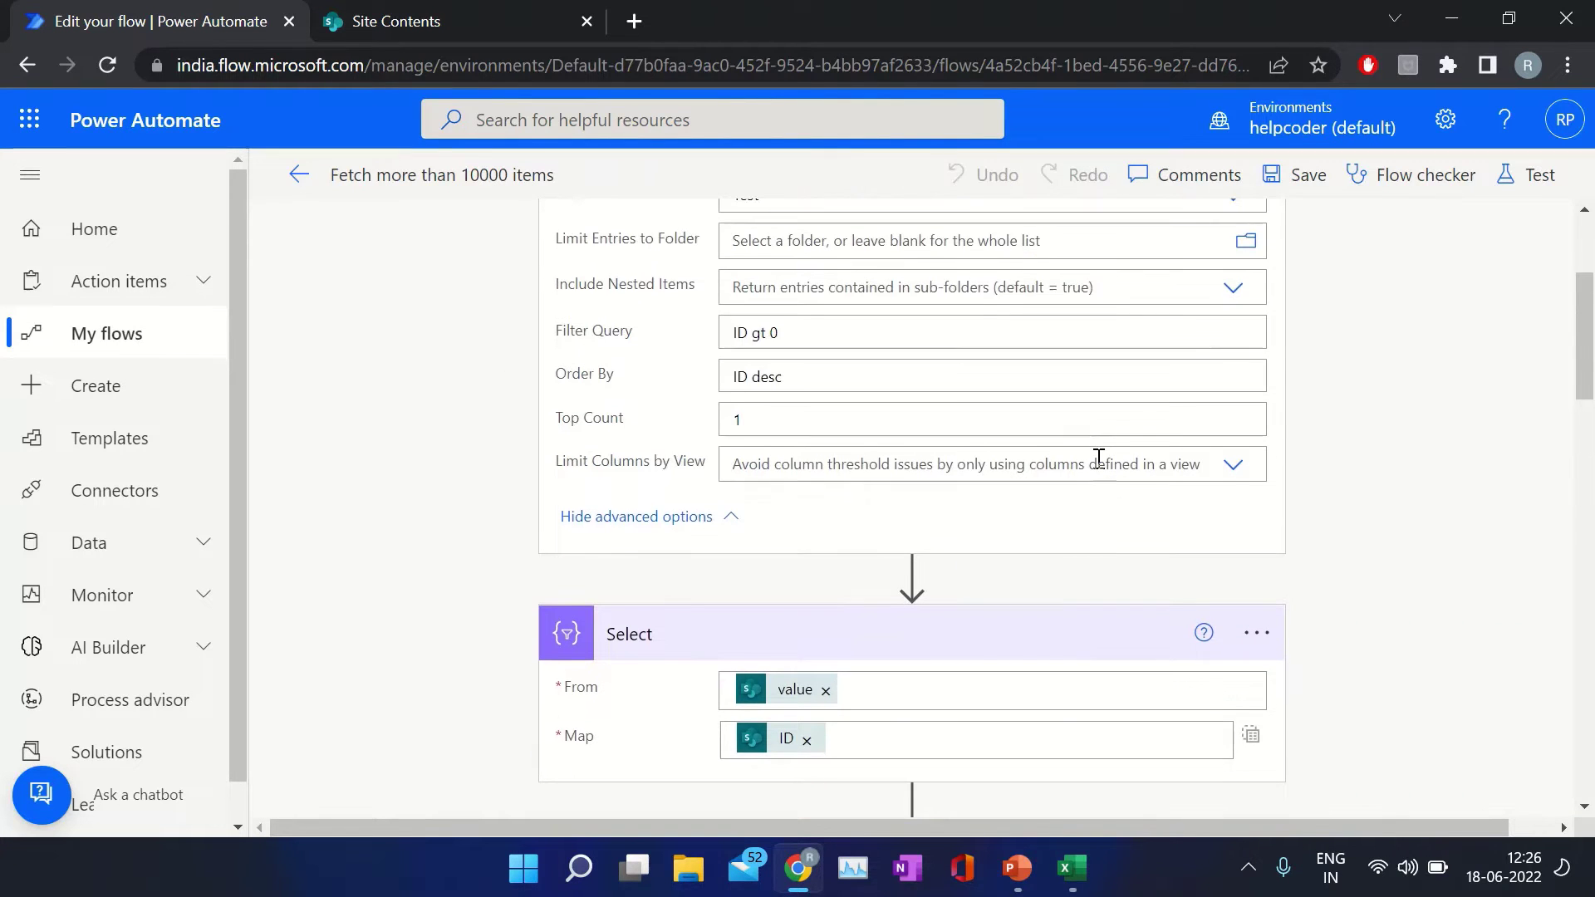
scroll(707, 445, down, 5)
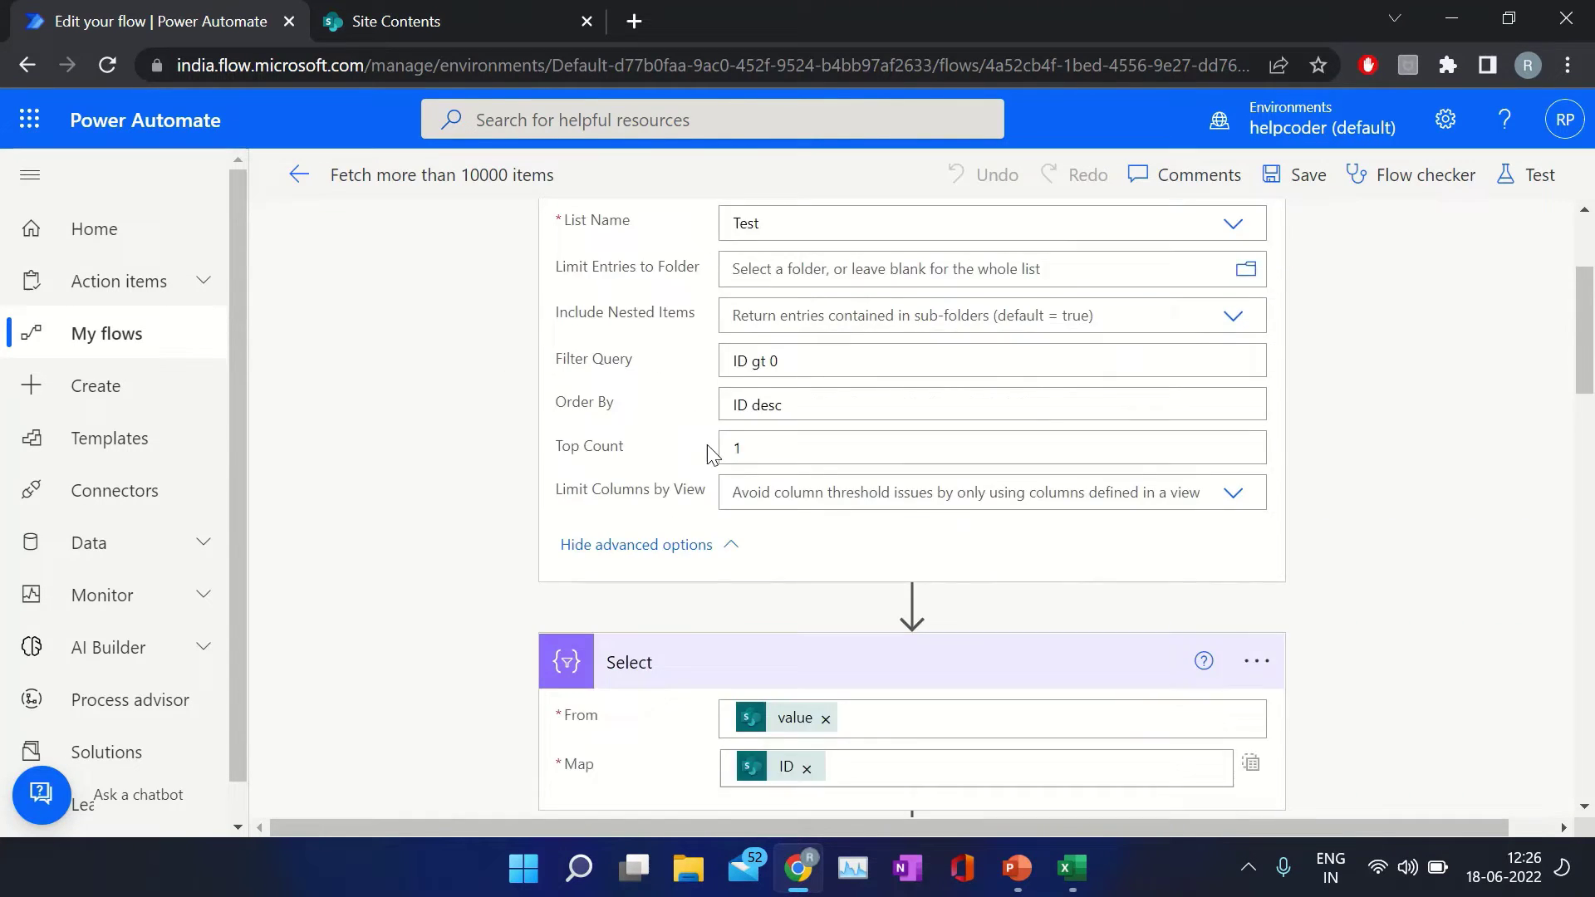
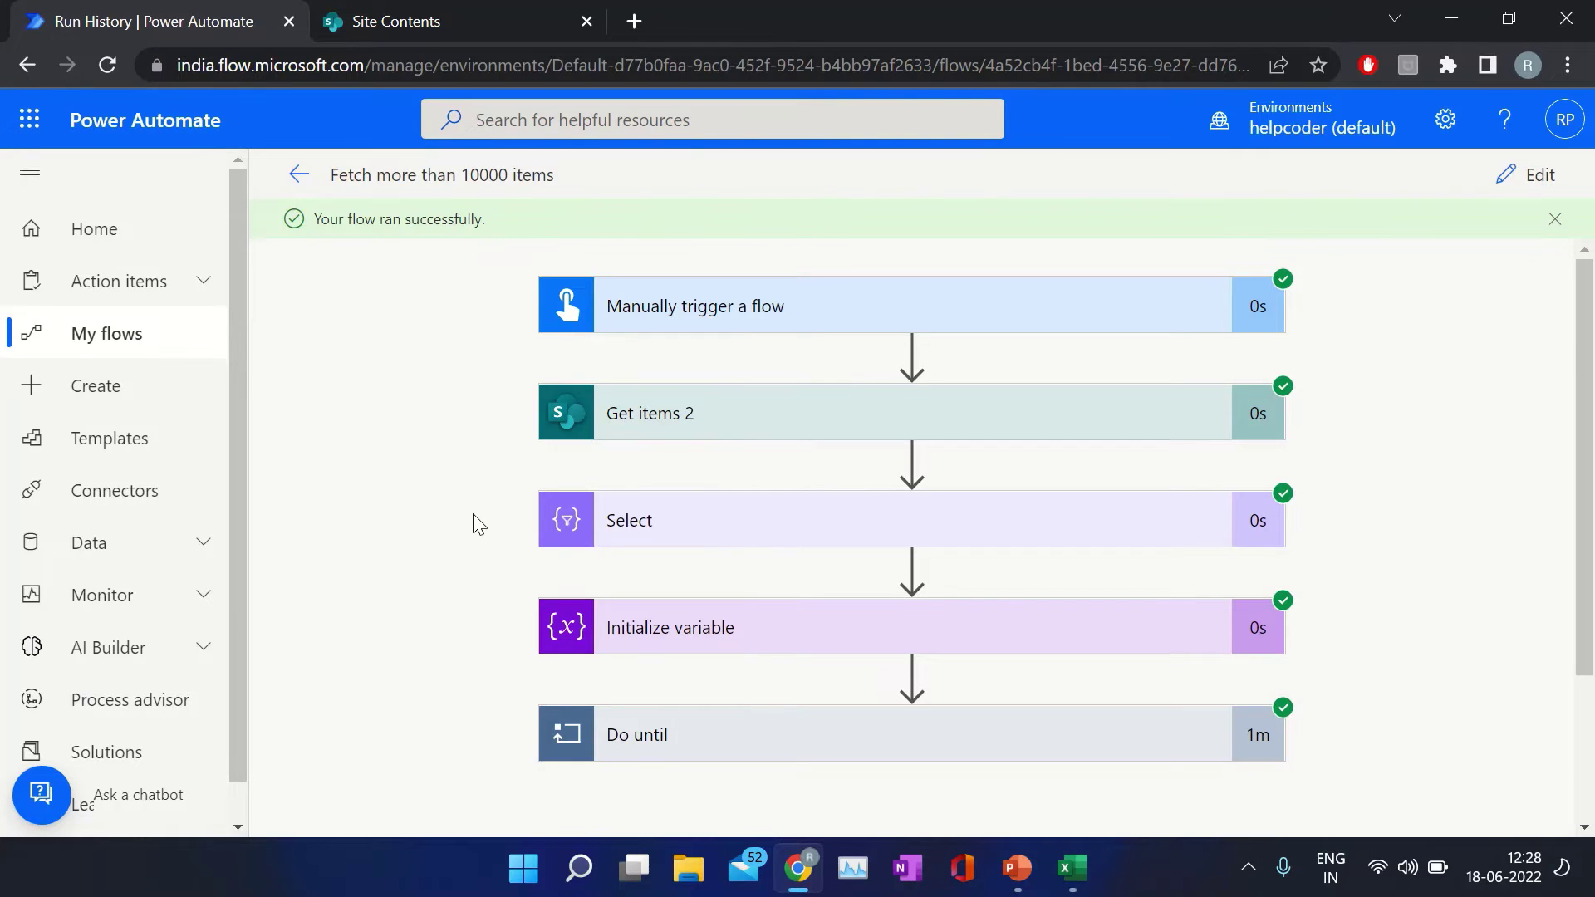
Expand the Select action in the completed flow run, examine the ID in its output body, and collapse the action again.
scroll(473, 522, down, 2)
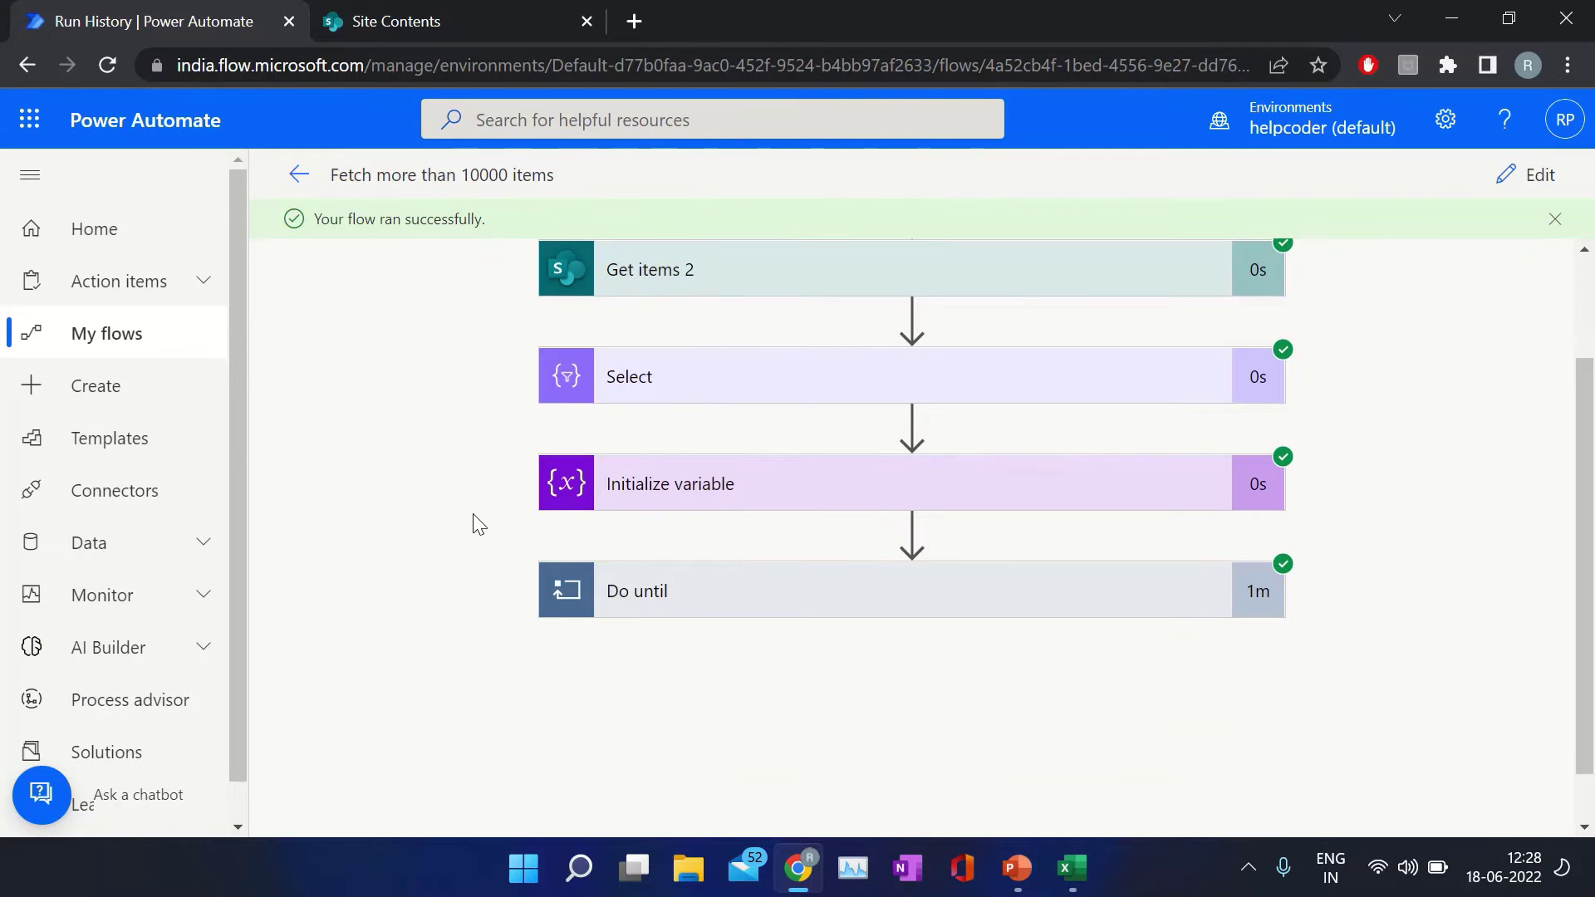
click(706, 378)
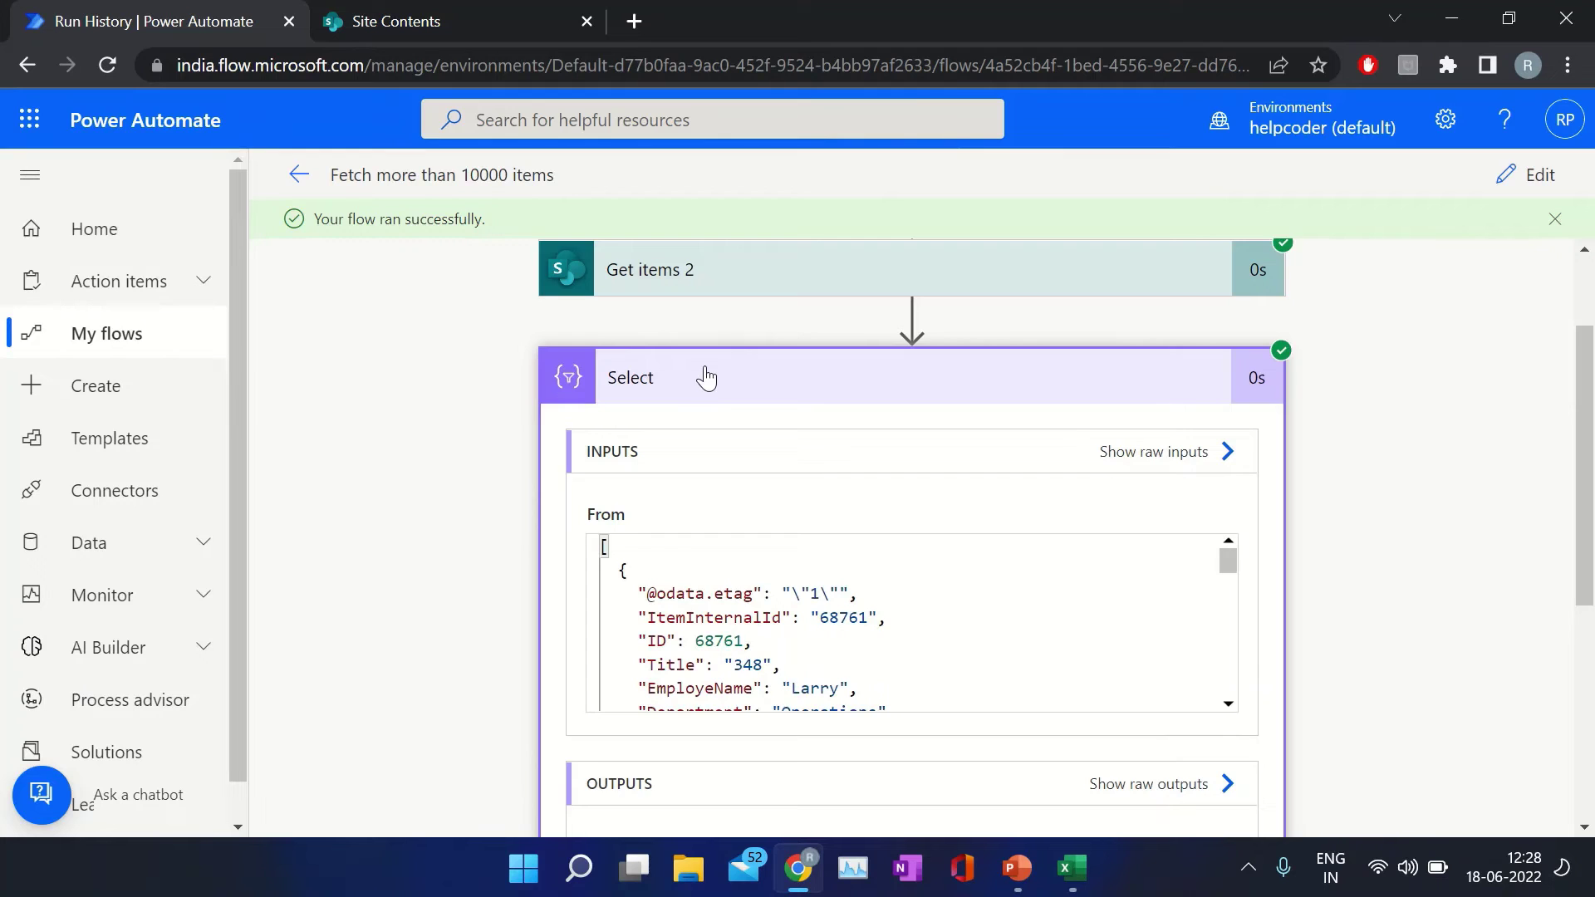
scroll(704, 365, down, 2)
scroll(698, 506, down, 1)
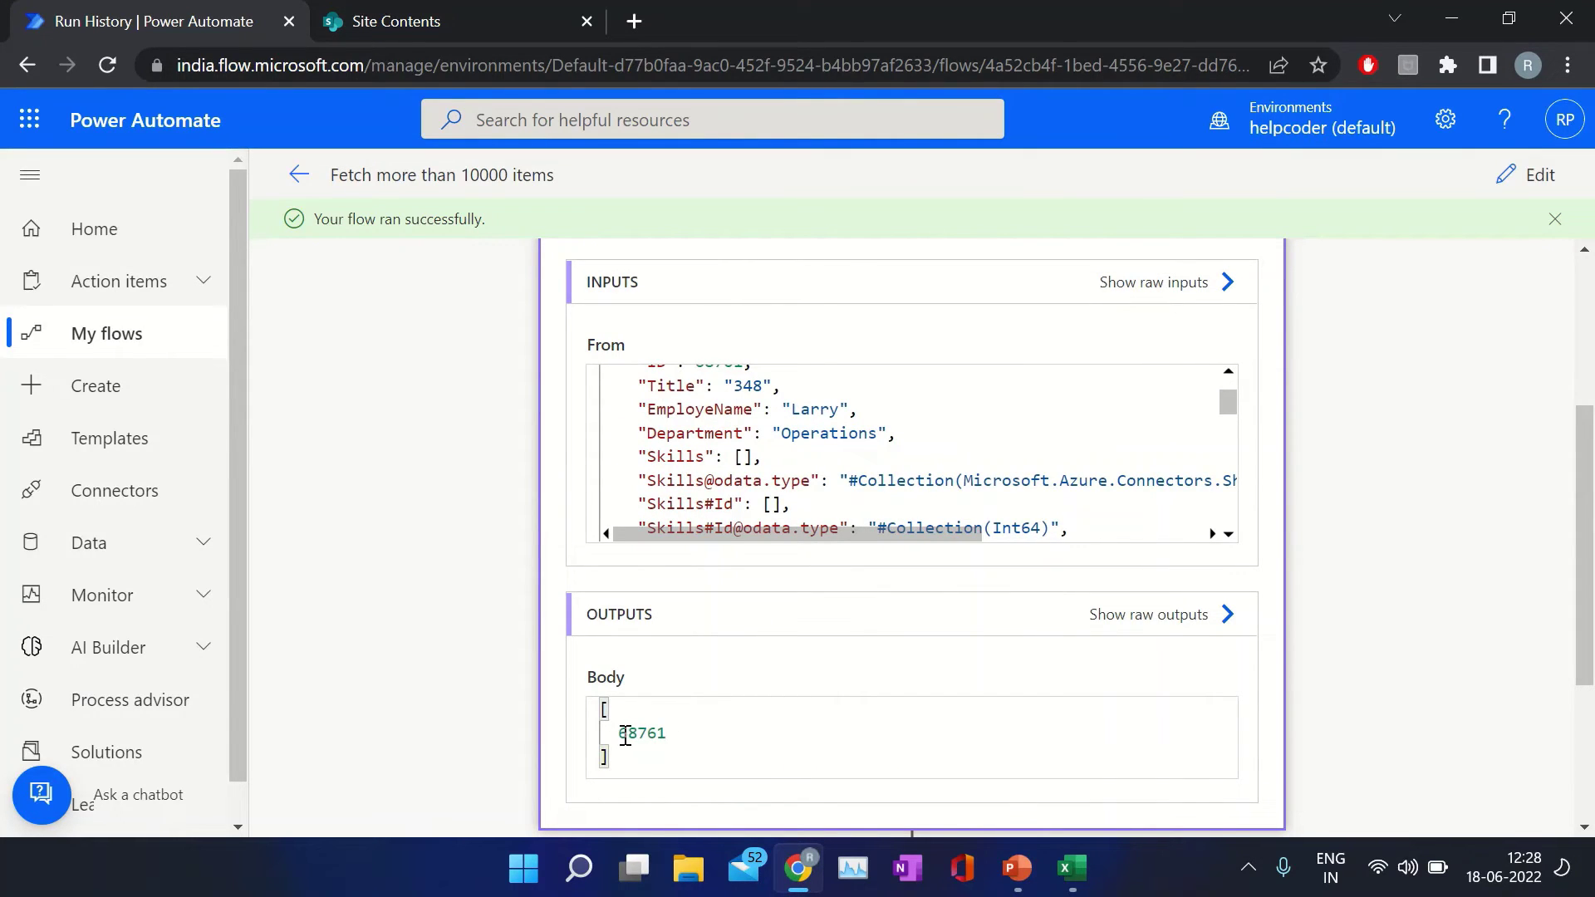
drag(629, 732, 670, 732)
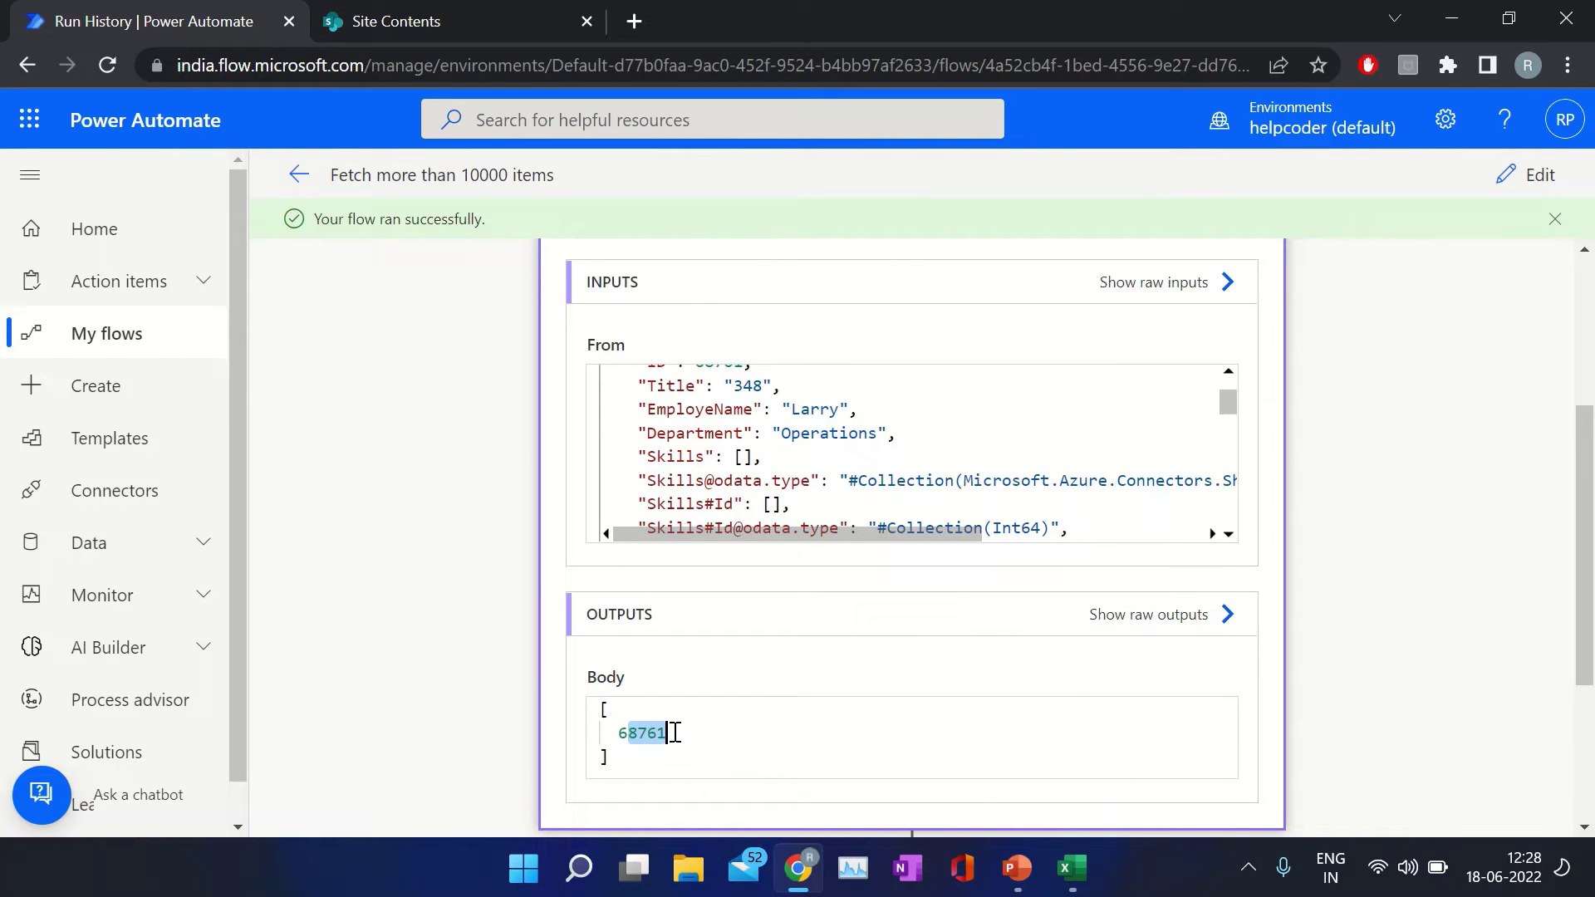
click(427, 491)
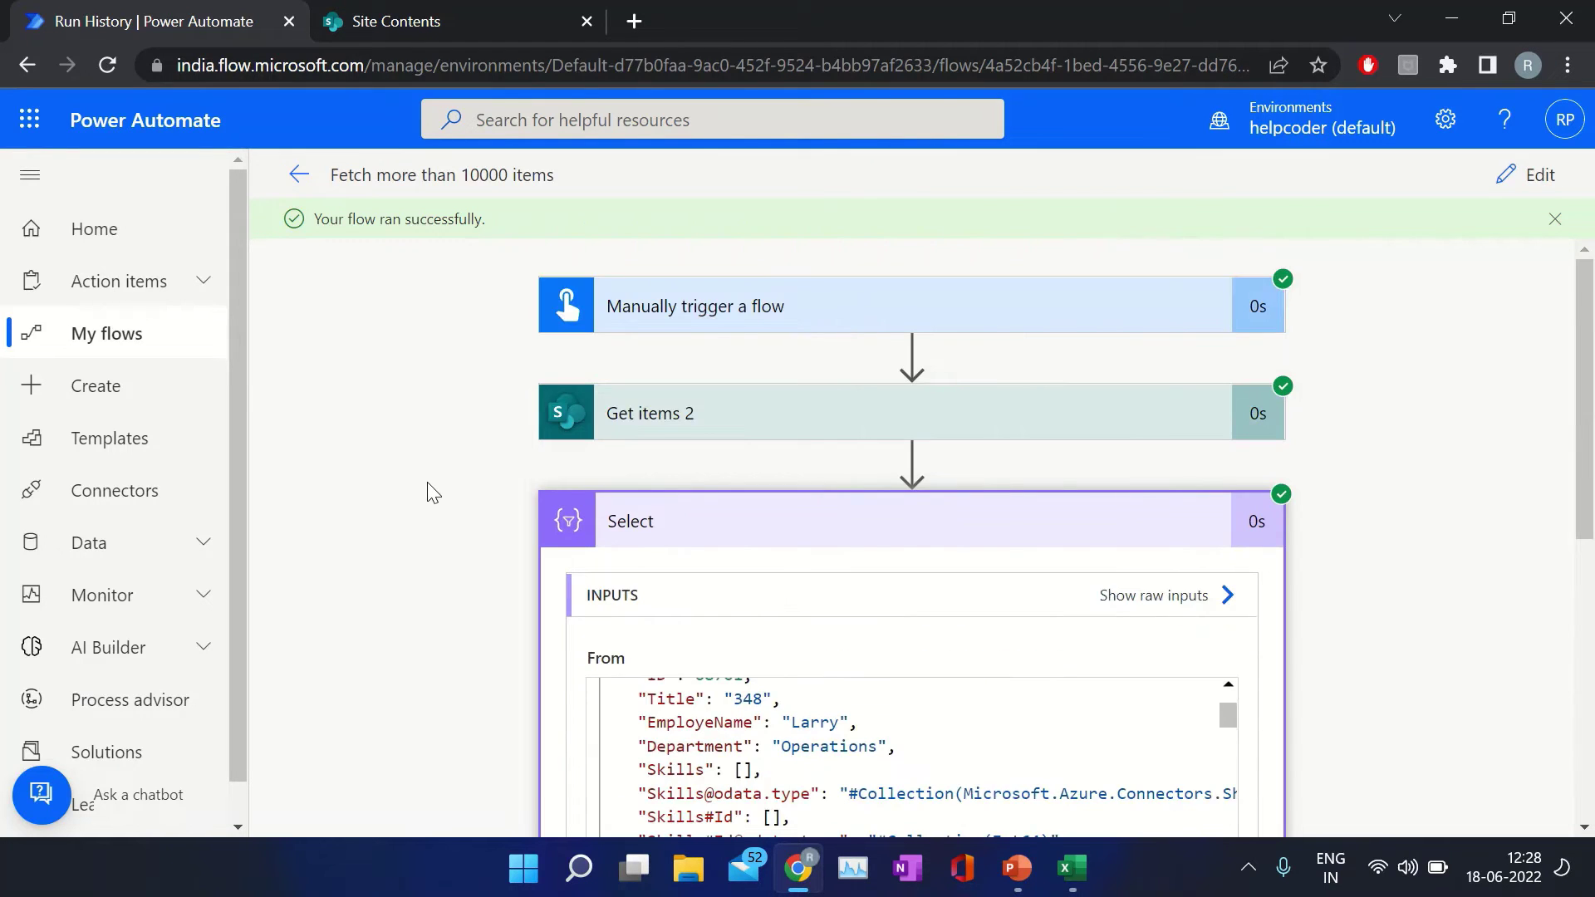
scroll(430, 492, down, 5)
scroll(430, 492, down, 1)
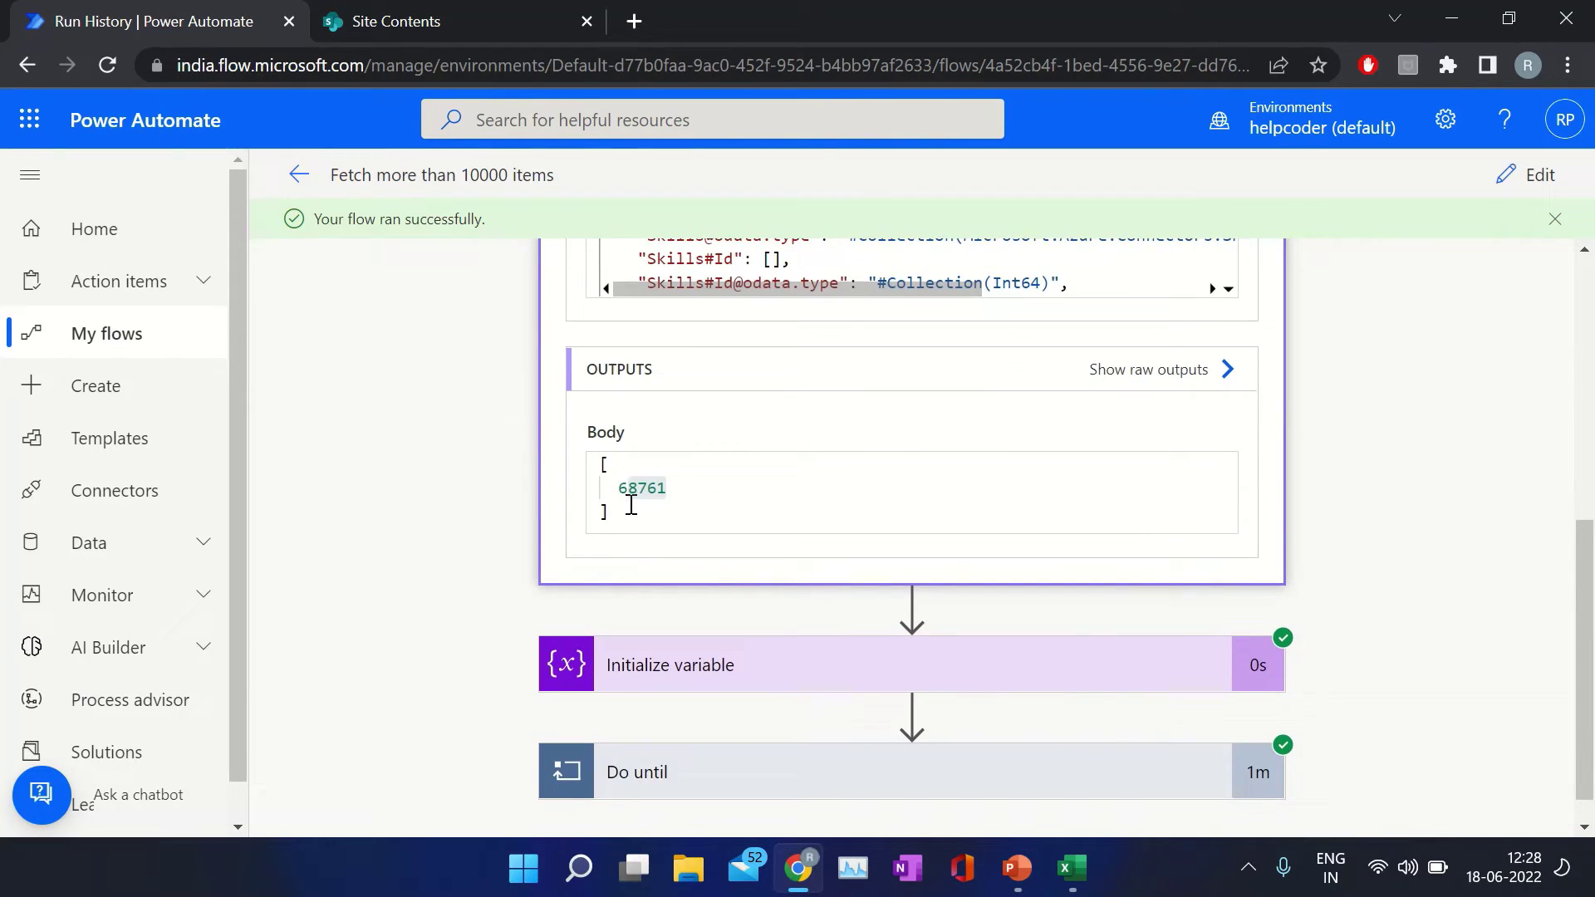
scroll(641, 645, up, 7)
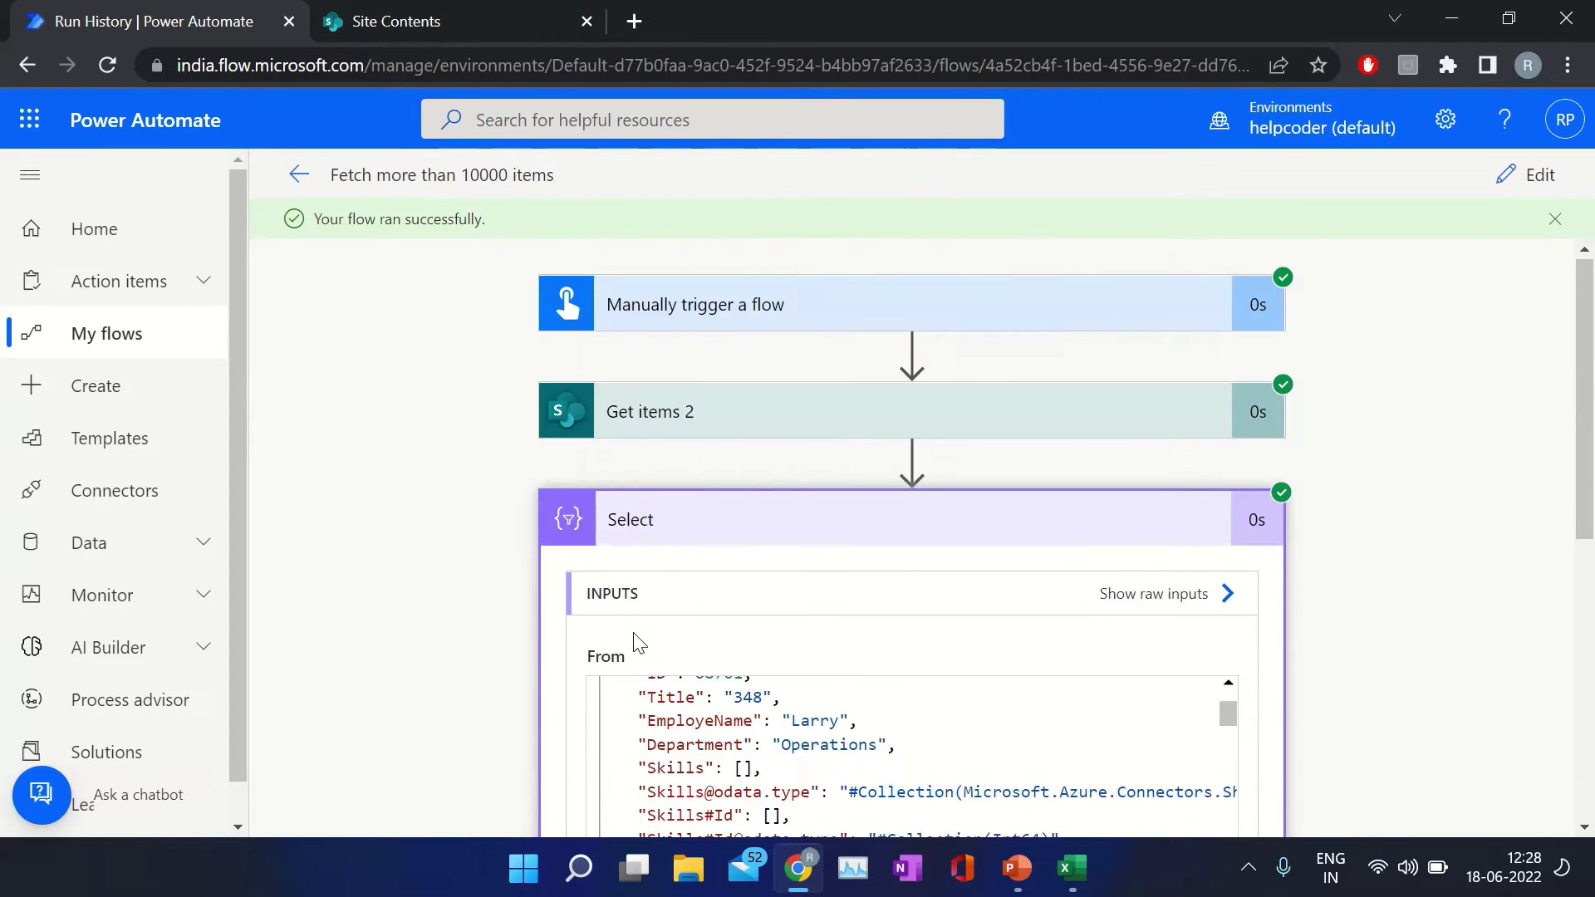
scroll(638, 642, down, 3)
click(753, 291)
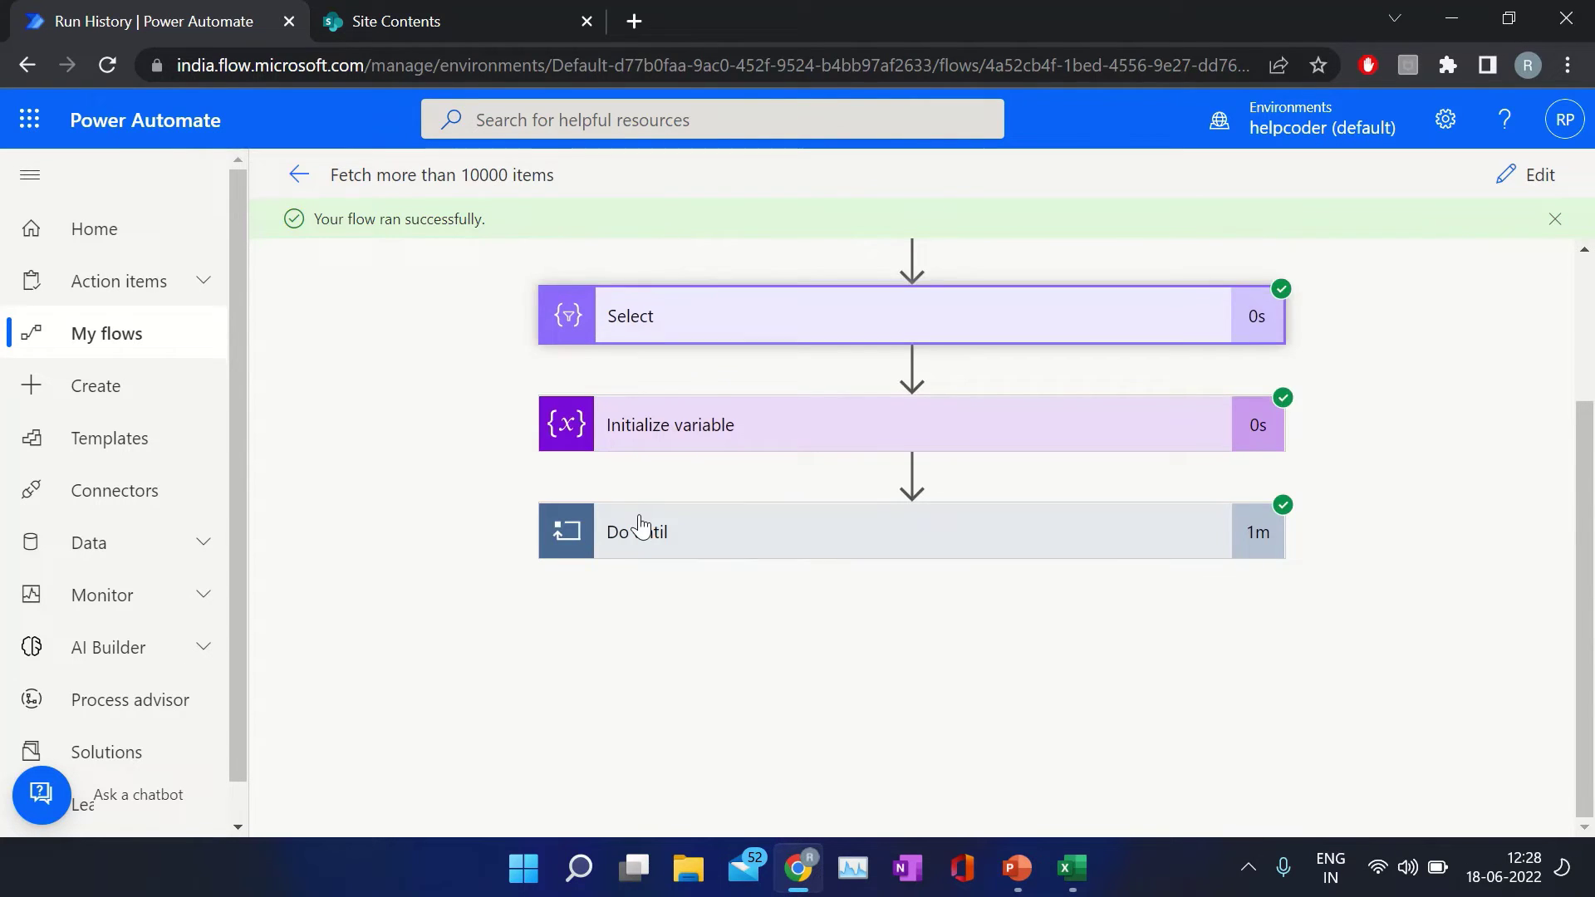
Expand the Do until loop in the run results and check how many iterations it ran.
click(746, 544)
scroll(748, 547, down, 4)
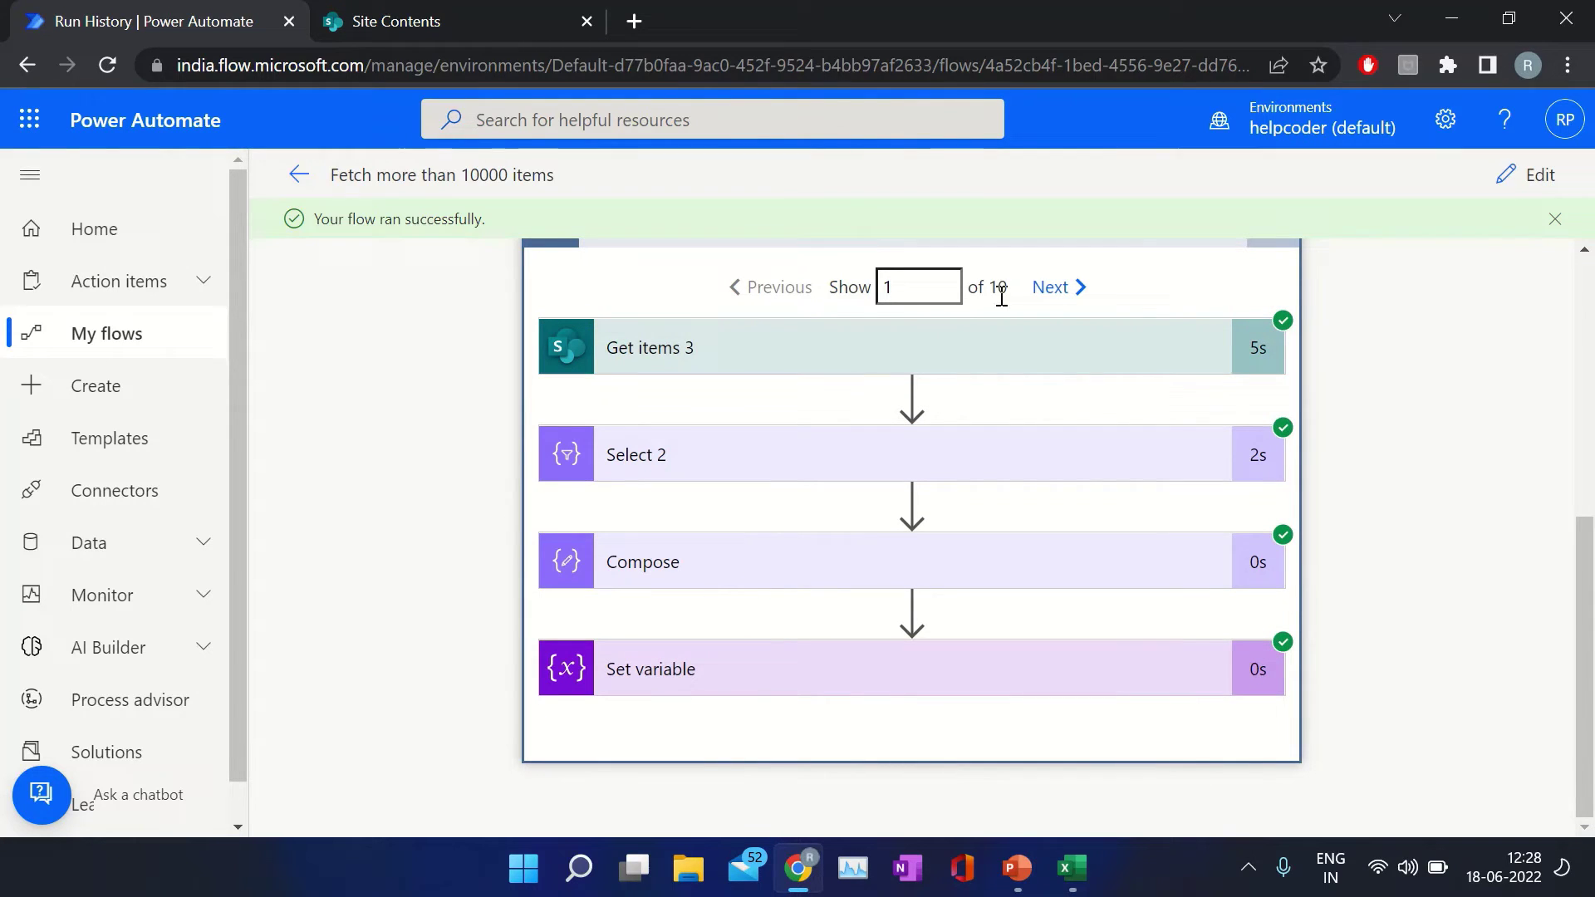
double_click(997, 287)
click(995, 288)
Expand Get items 3 in the first iteration and show all its inputs to examine the filter query and top count.
click(732, 347)
scroll(726, 452, down, 1)
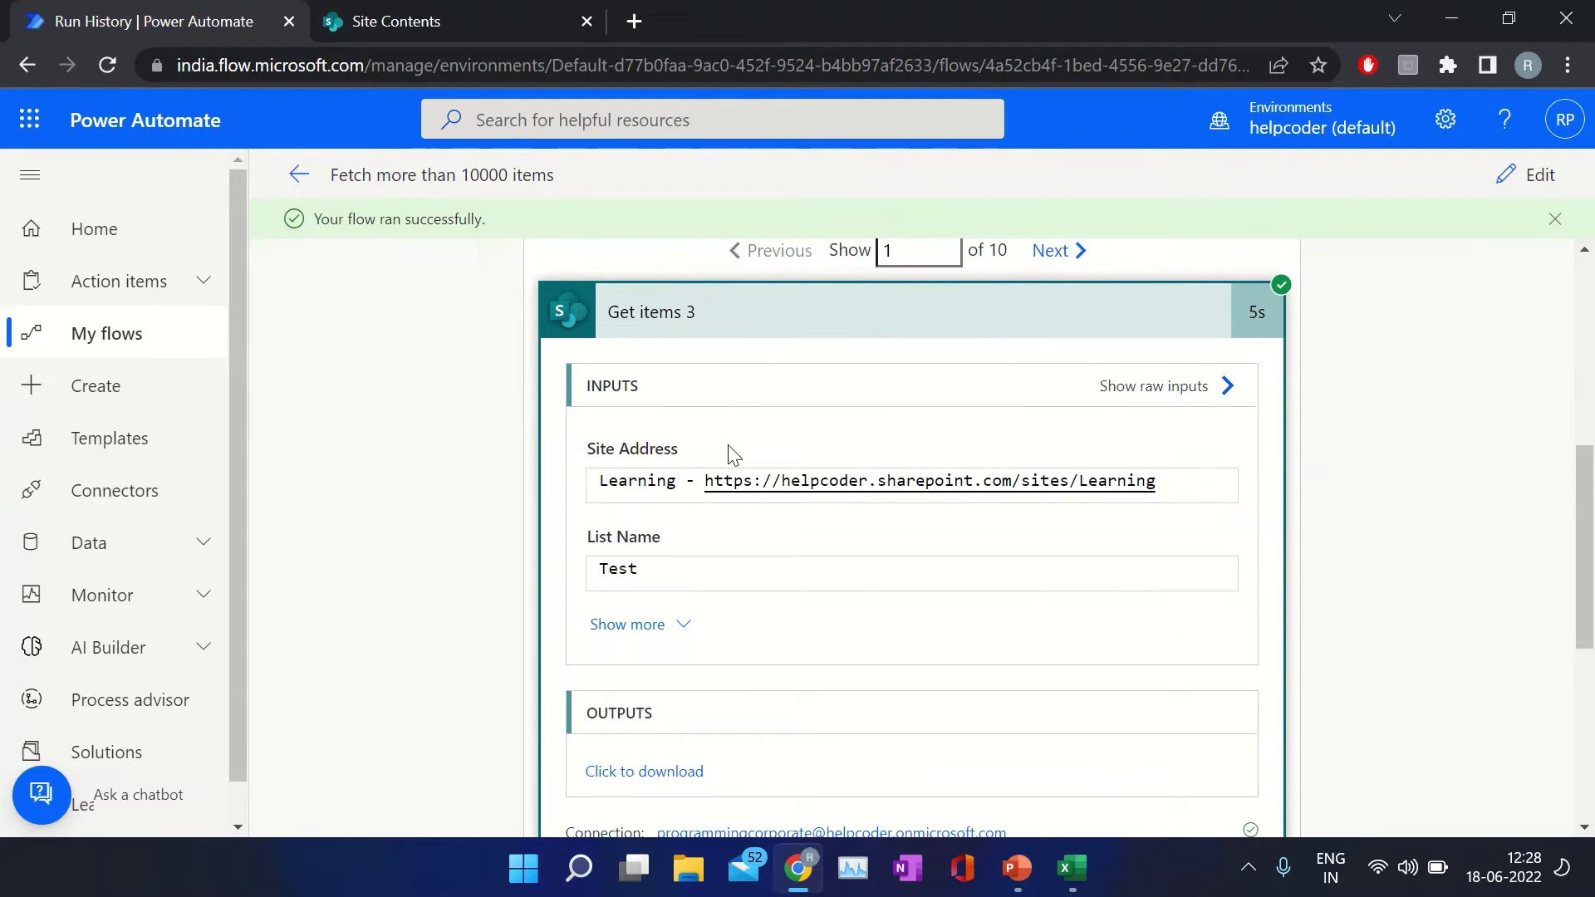
scroll(728, 449, down, 1)
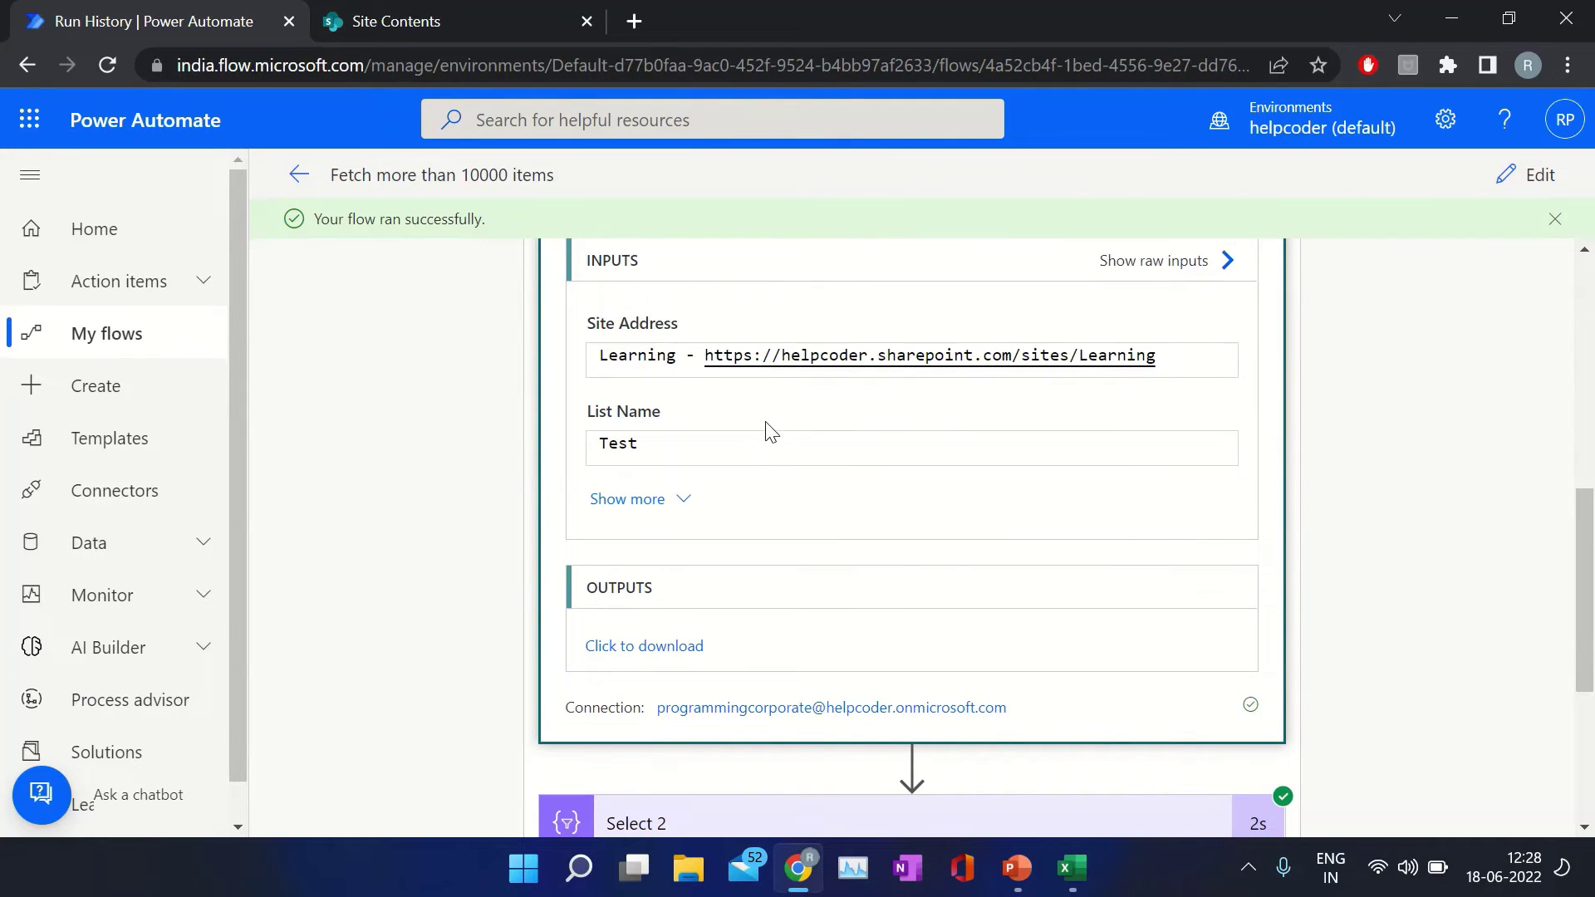
click(624, 499)
scroll(613, 440, down, 1)
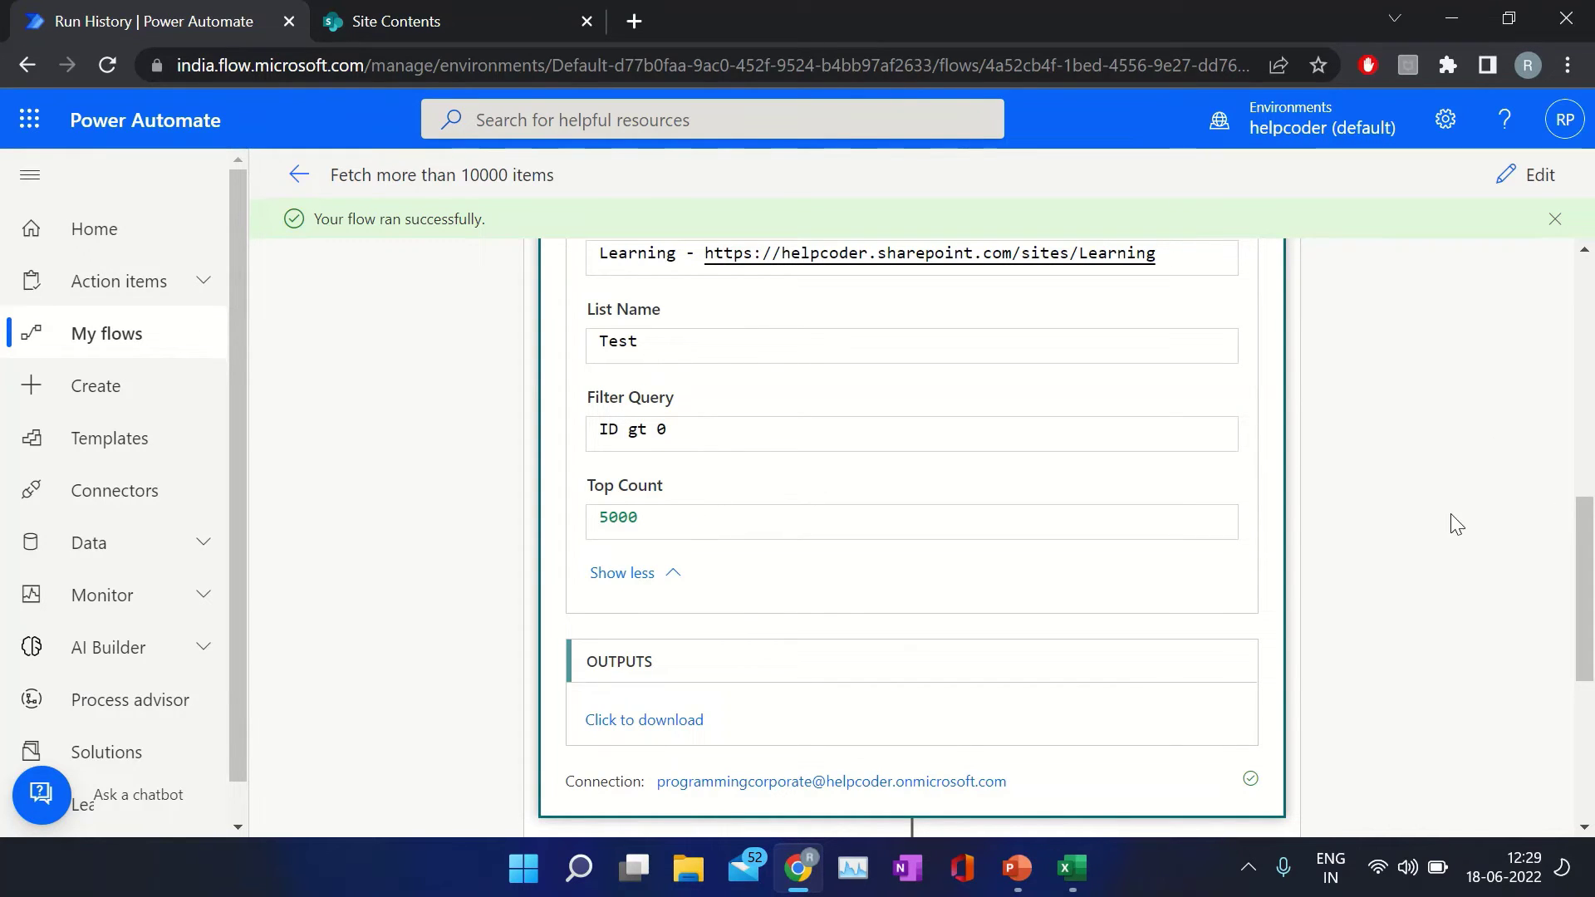
Copy the entire output body of Select 2 from the first iteration and paste it into column A of the Excel workbook test.
drag(1587, 598, 1591, 736)
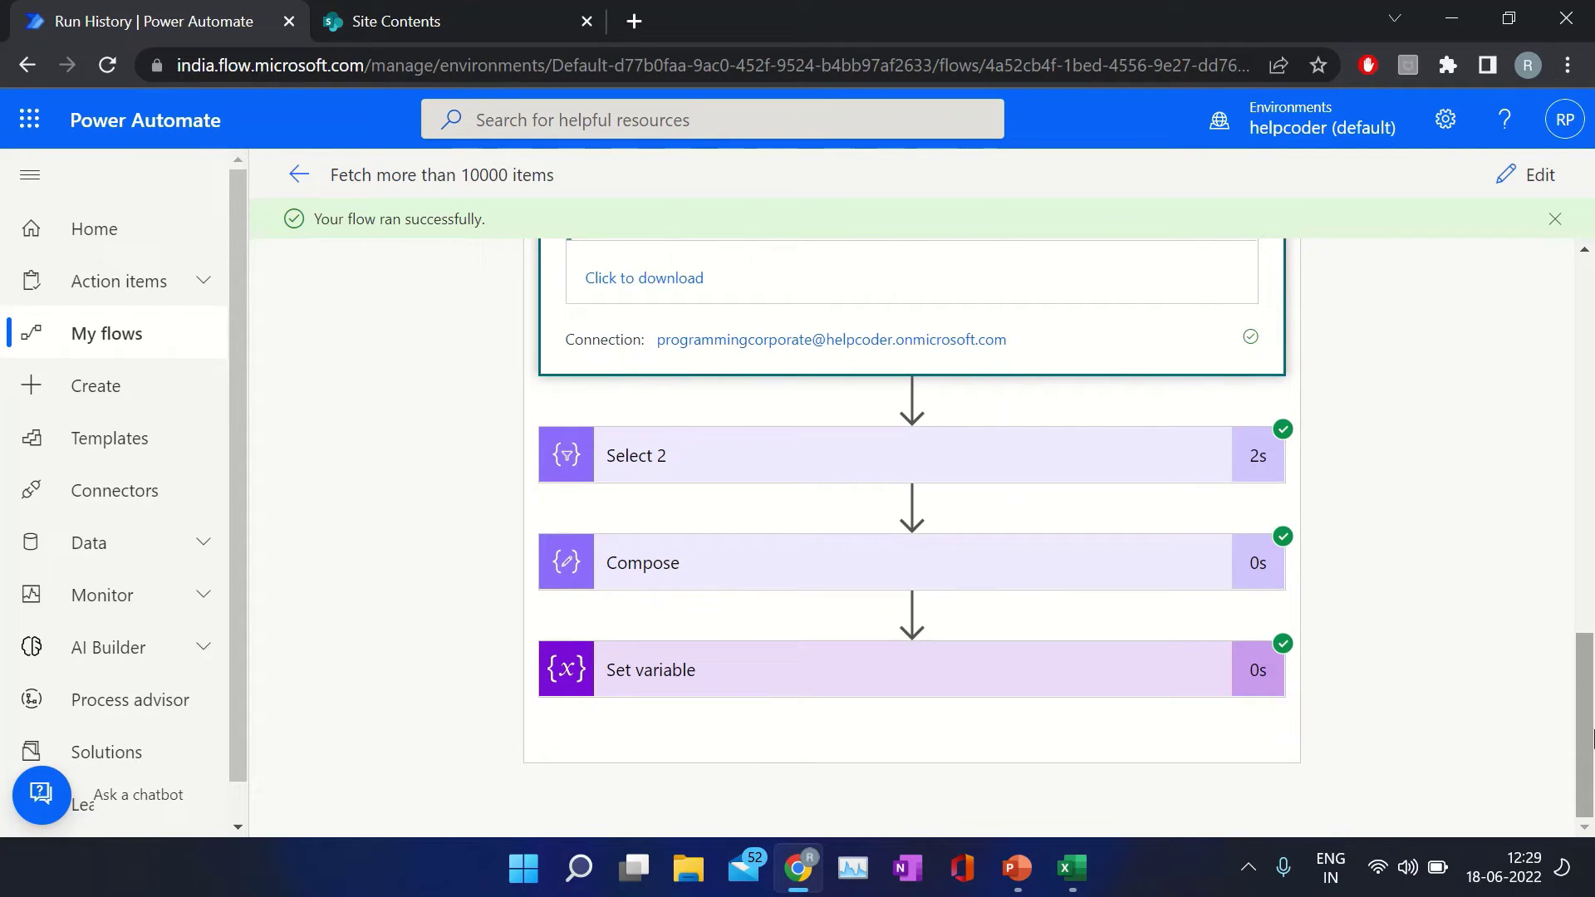
click(708, 456)
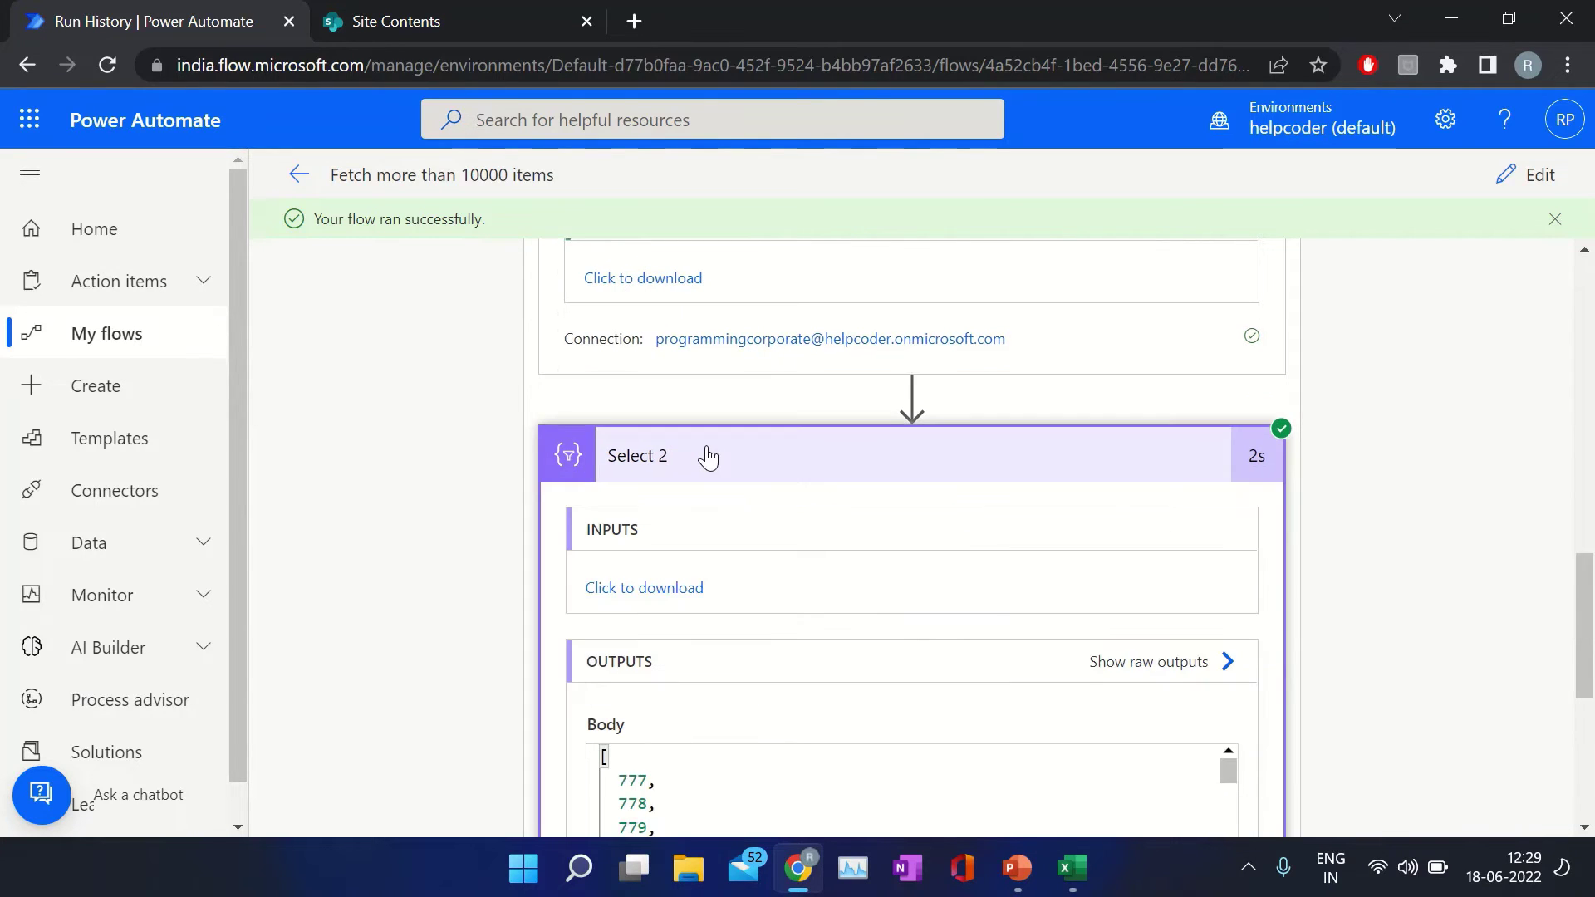
scroll(704, 451, down, 2)
click(660, 602)
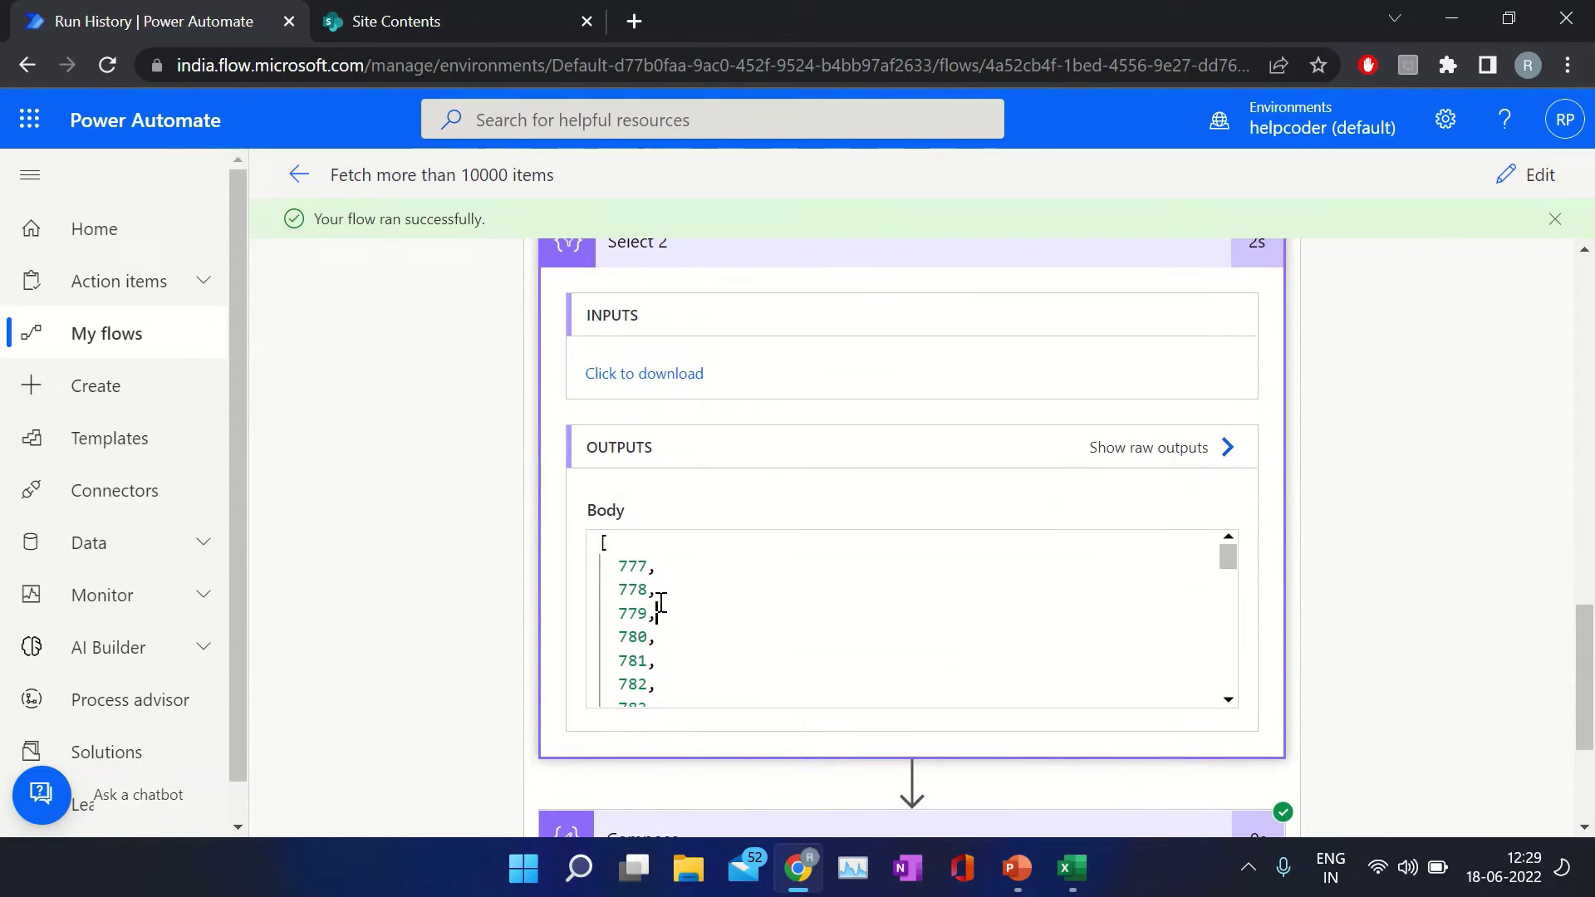
key(ctrl+a)
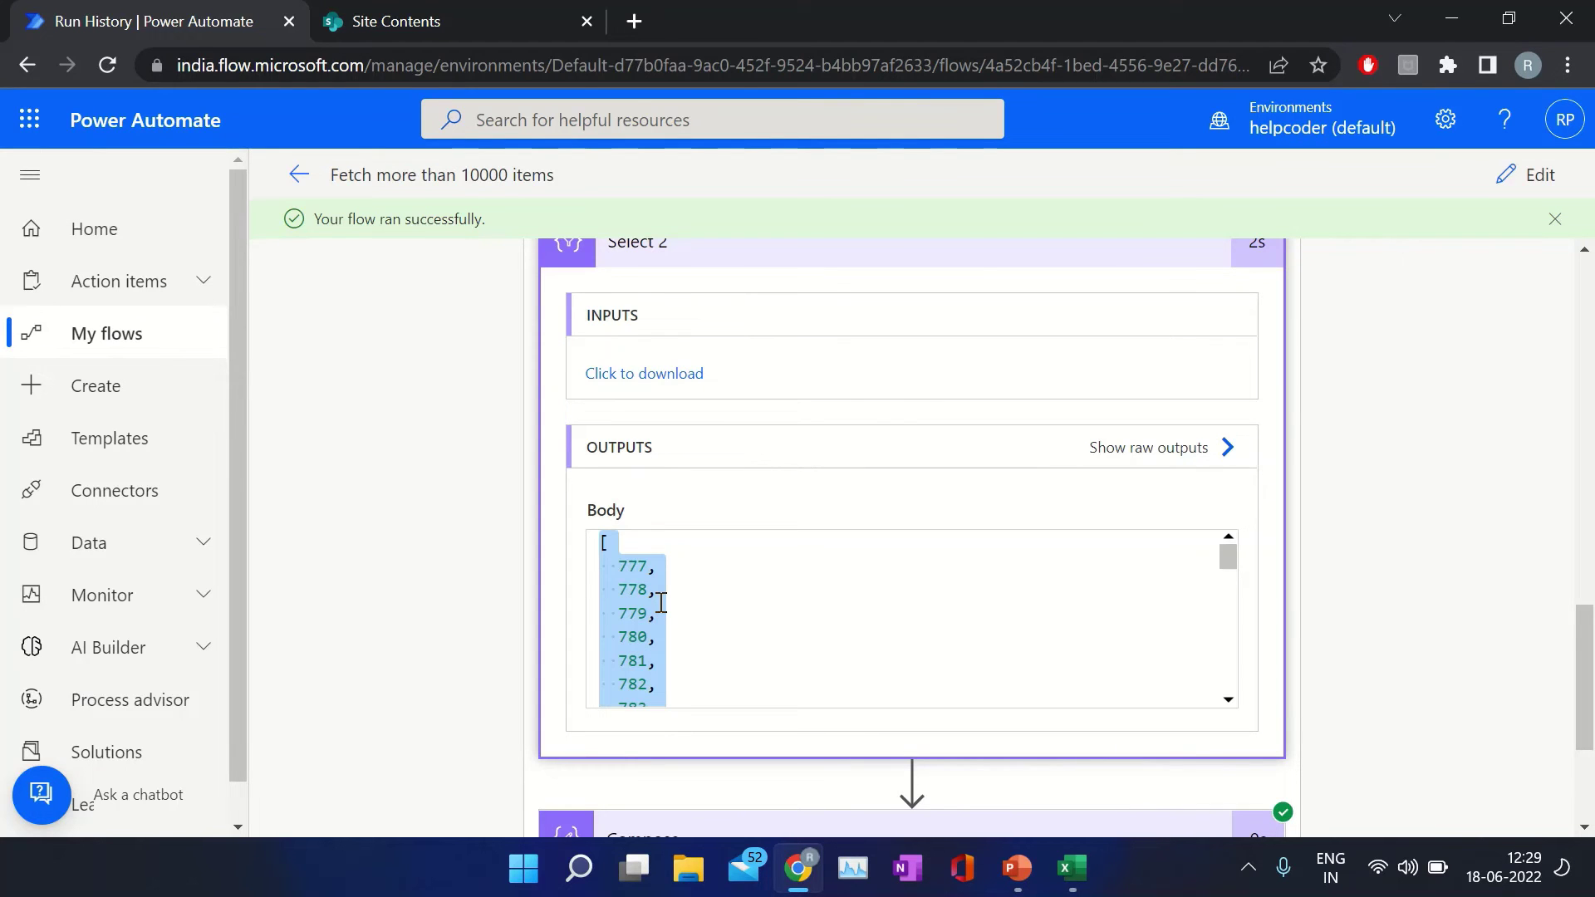
click(1072, 869)
key(ctrl+v)
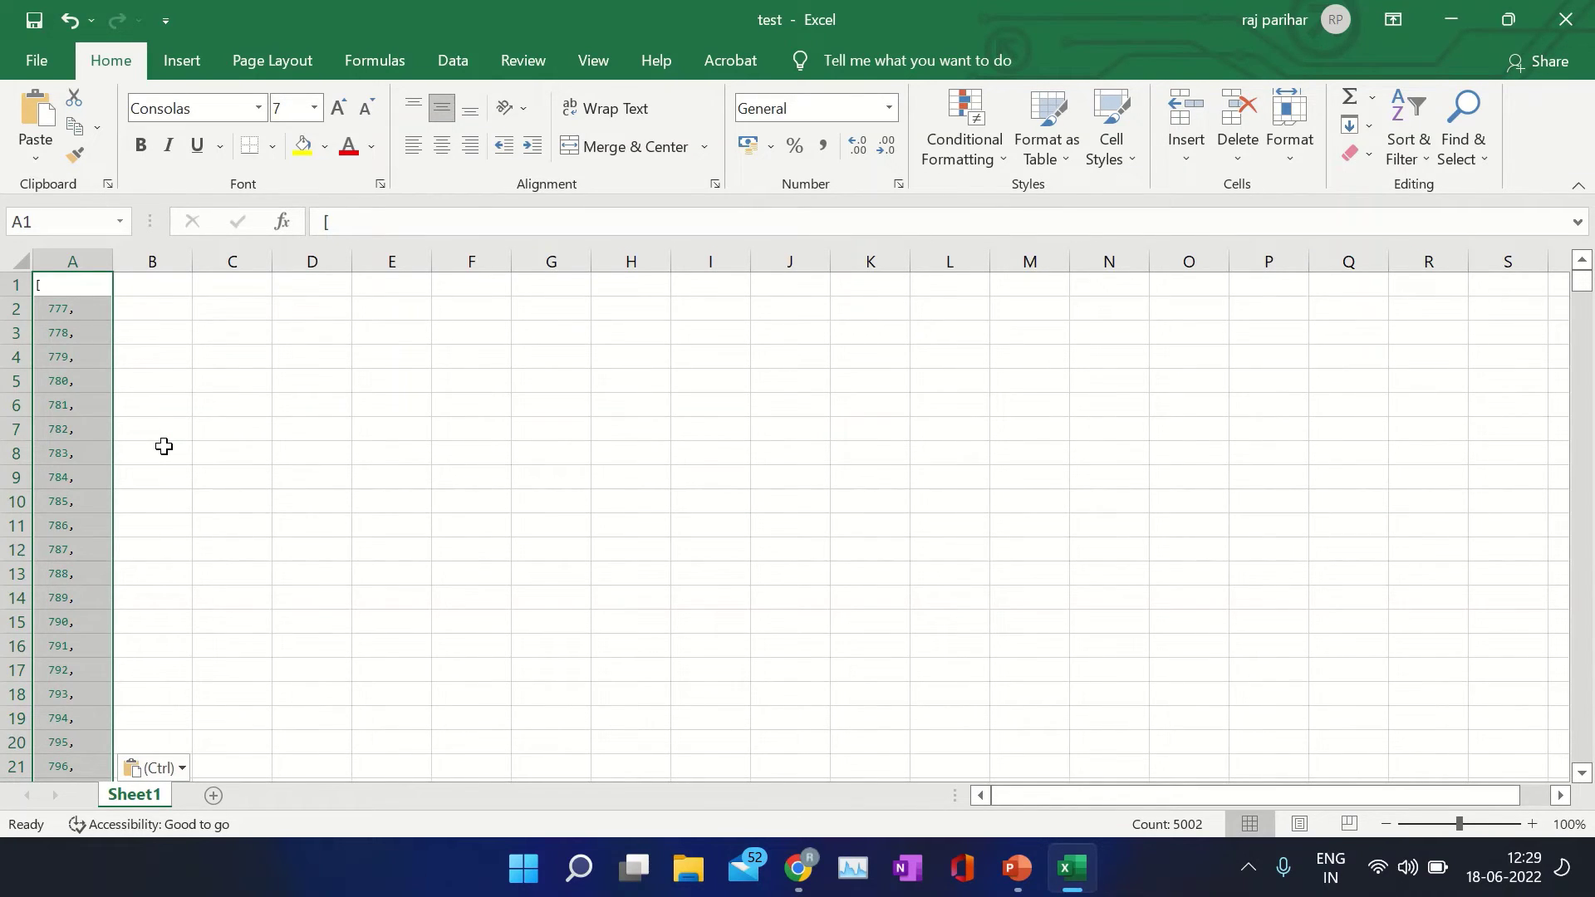
Go to the last ID in column A and select only the ID cells, without the brackets, to check their count.
key(ctrl+Down)
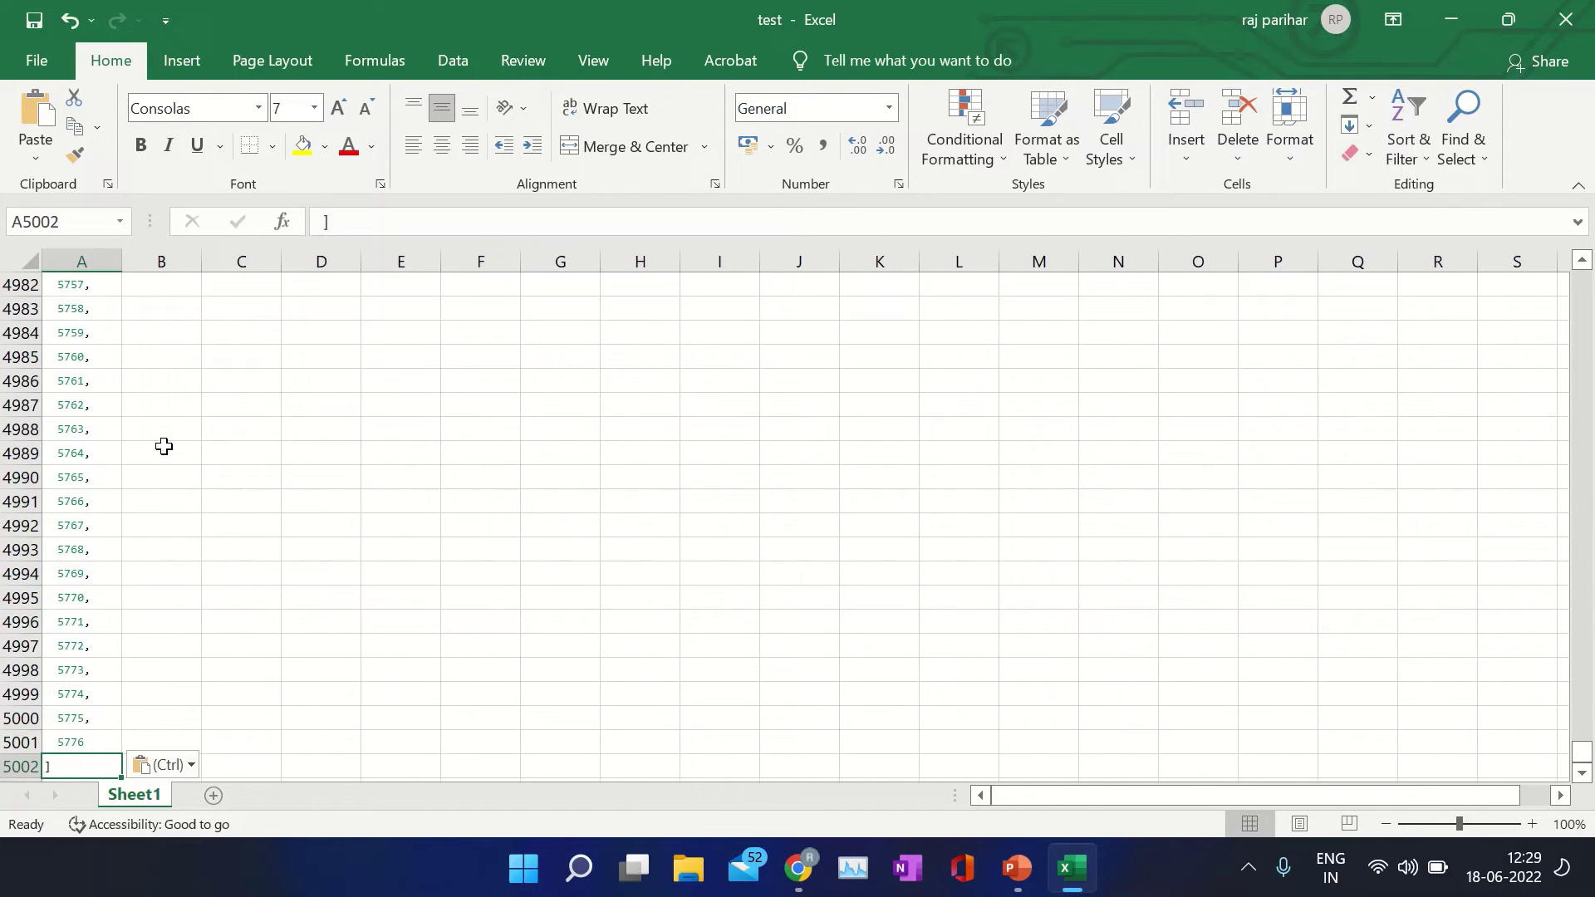
key(Up)
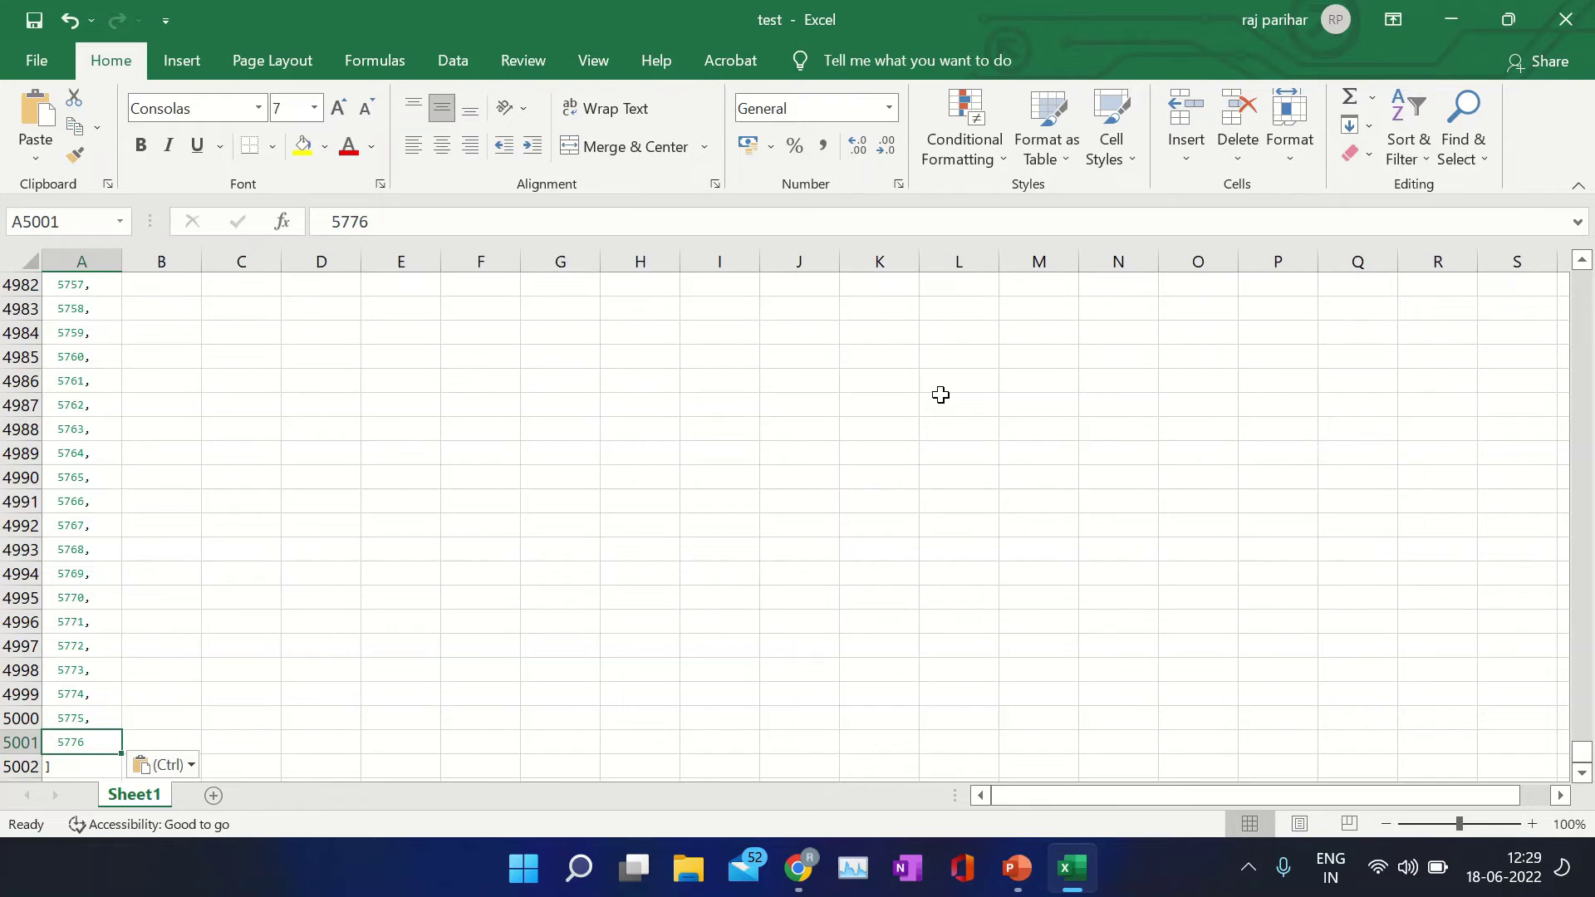
key(ctrl+shift+Up)
key(shift+Down)
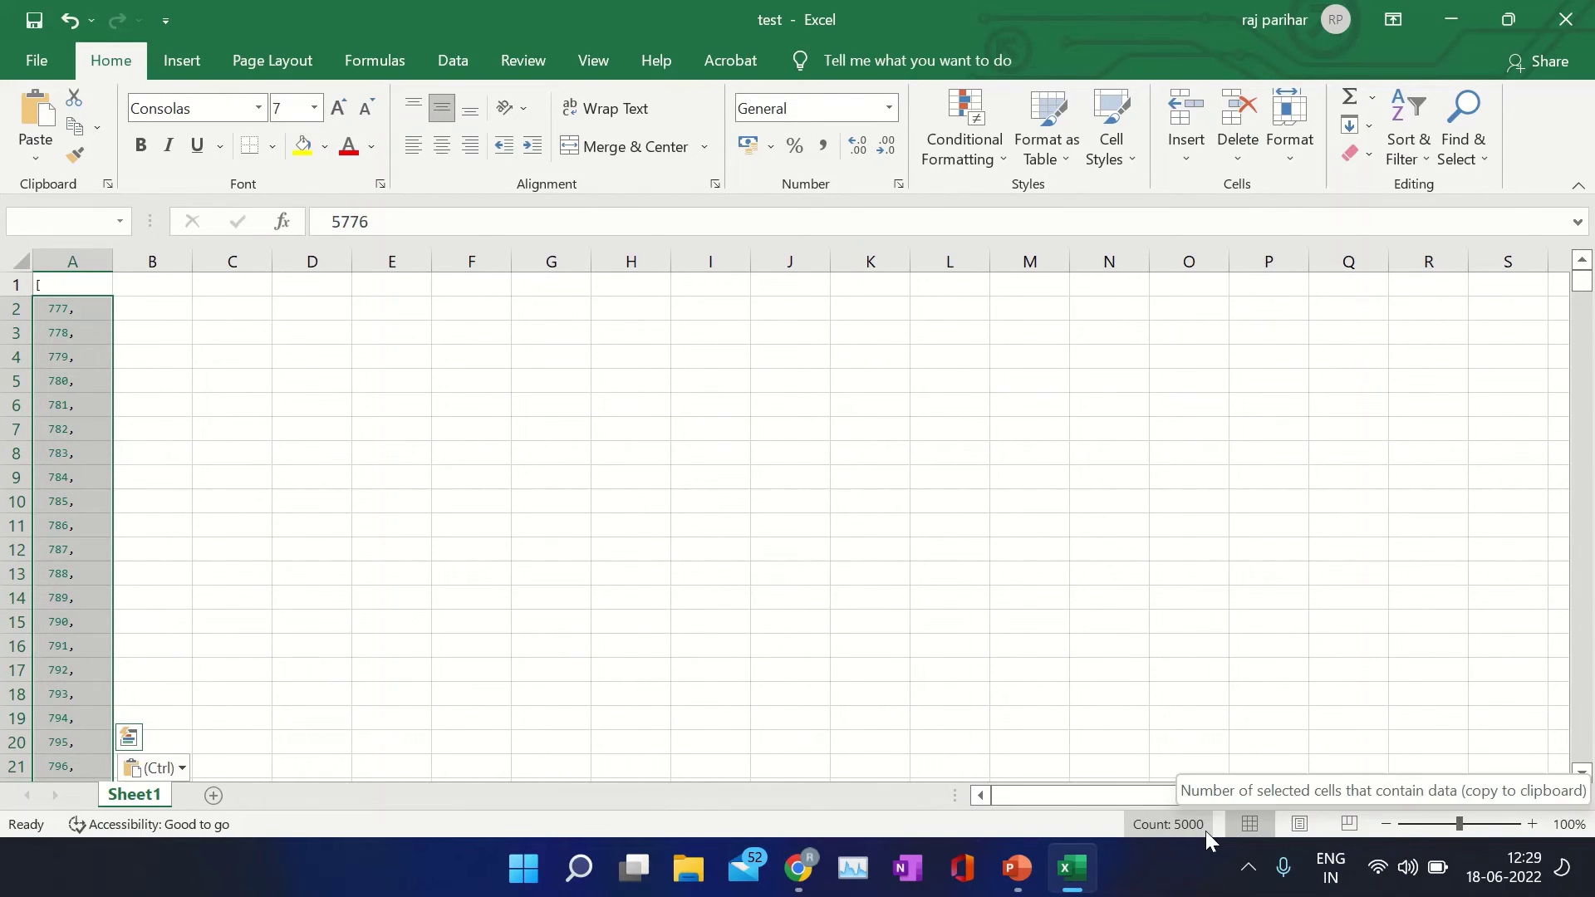
Return to the flow run in Power Automate and expand Compose in the first iteration to examine its input and output.
click(1454, 19)
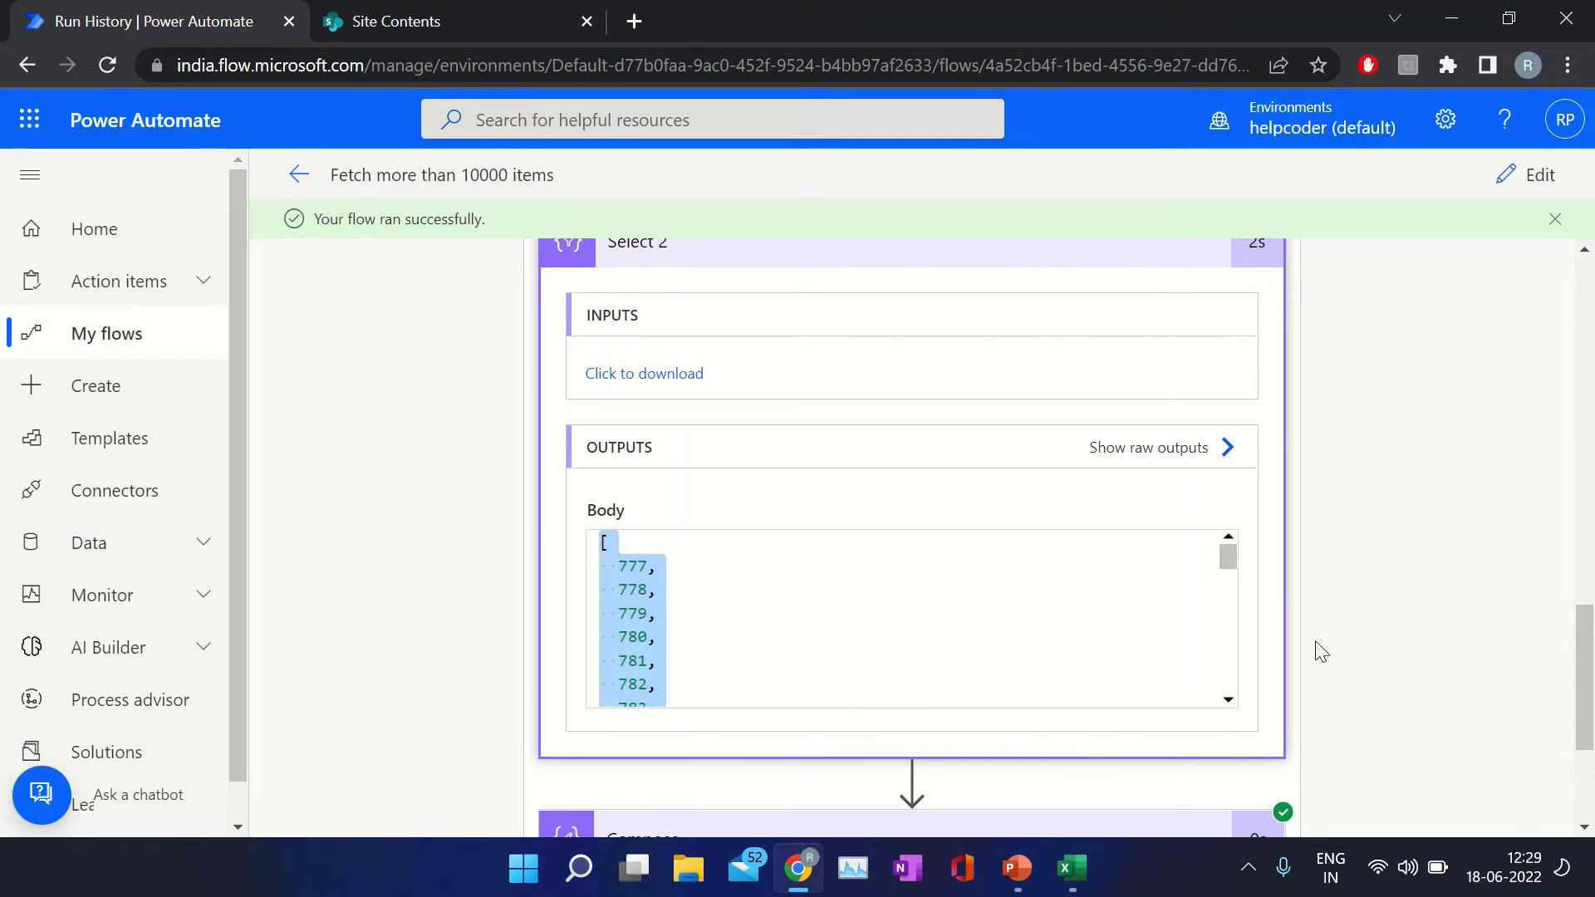
scroll(1396, 606, down, 3)
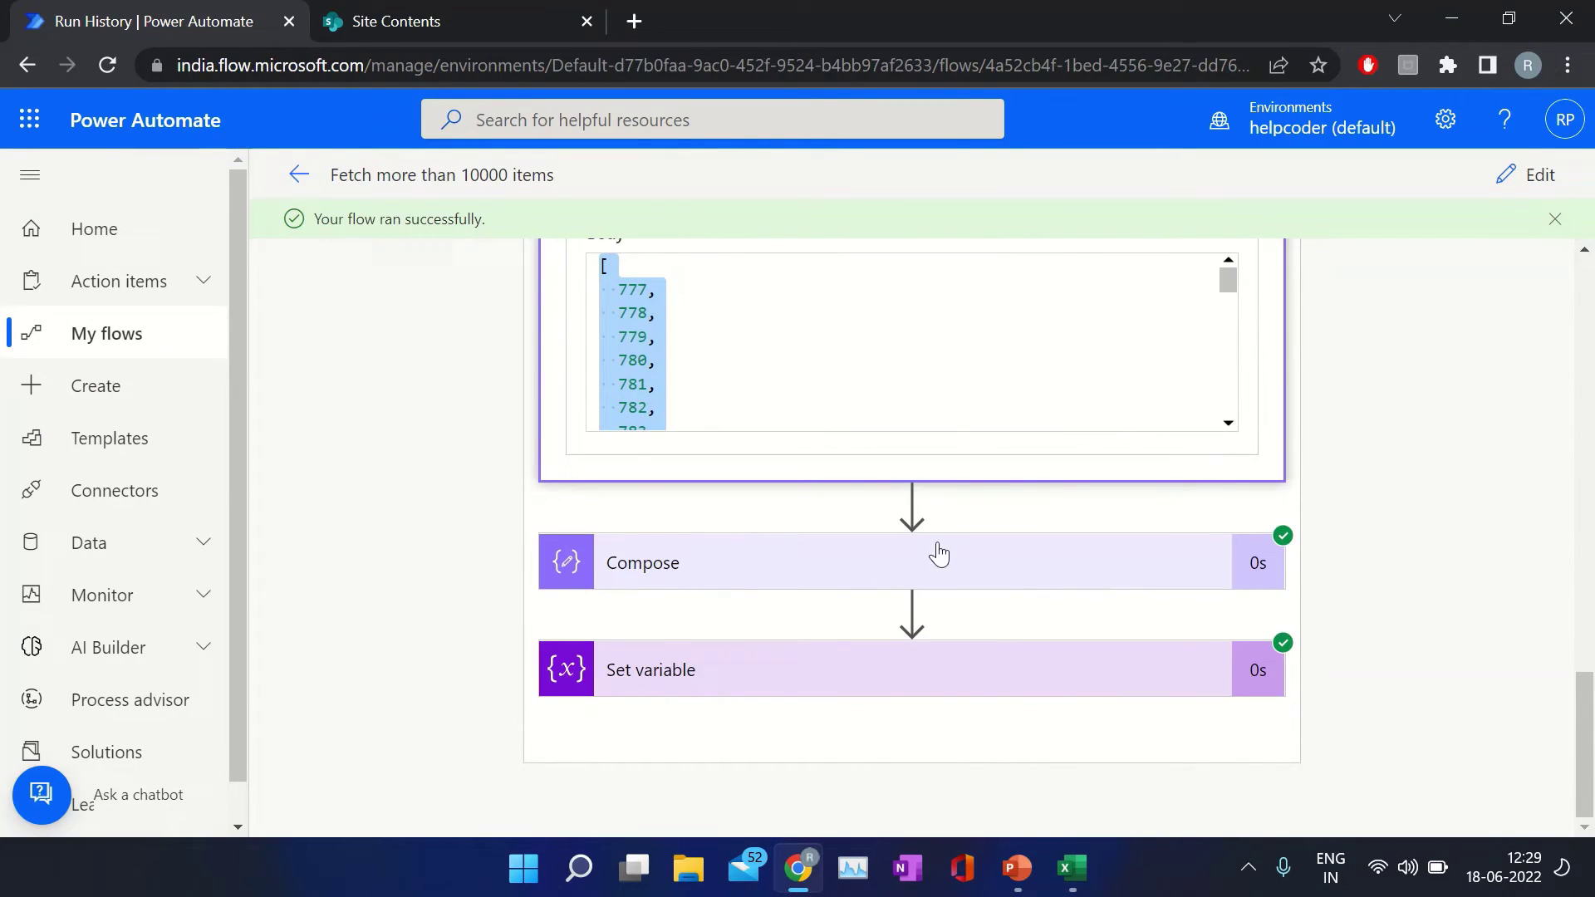
click(742, 559)
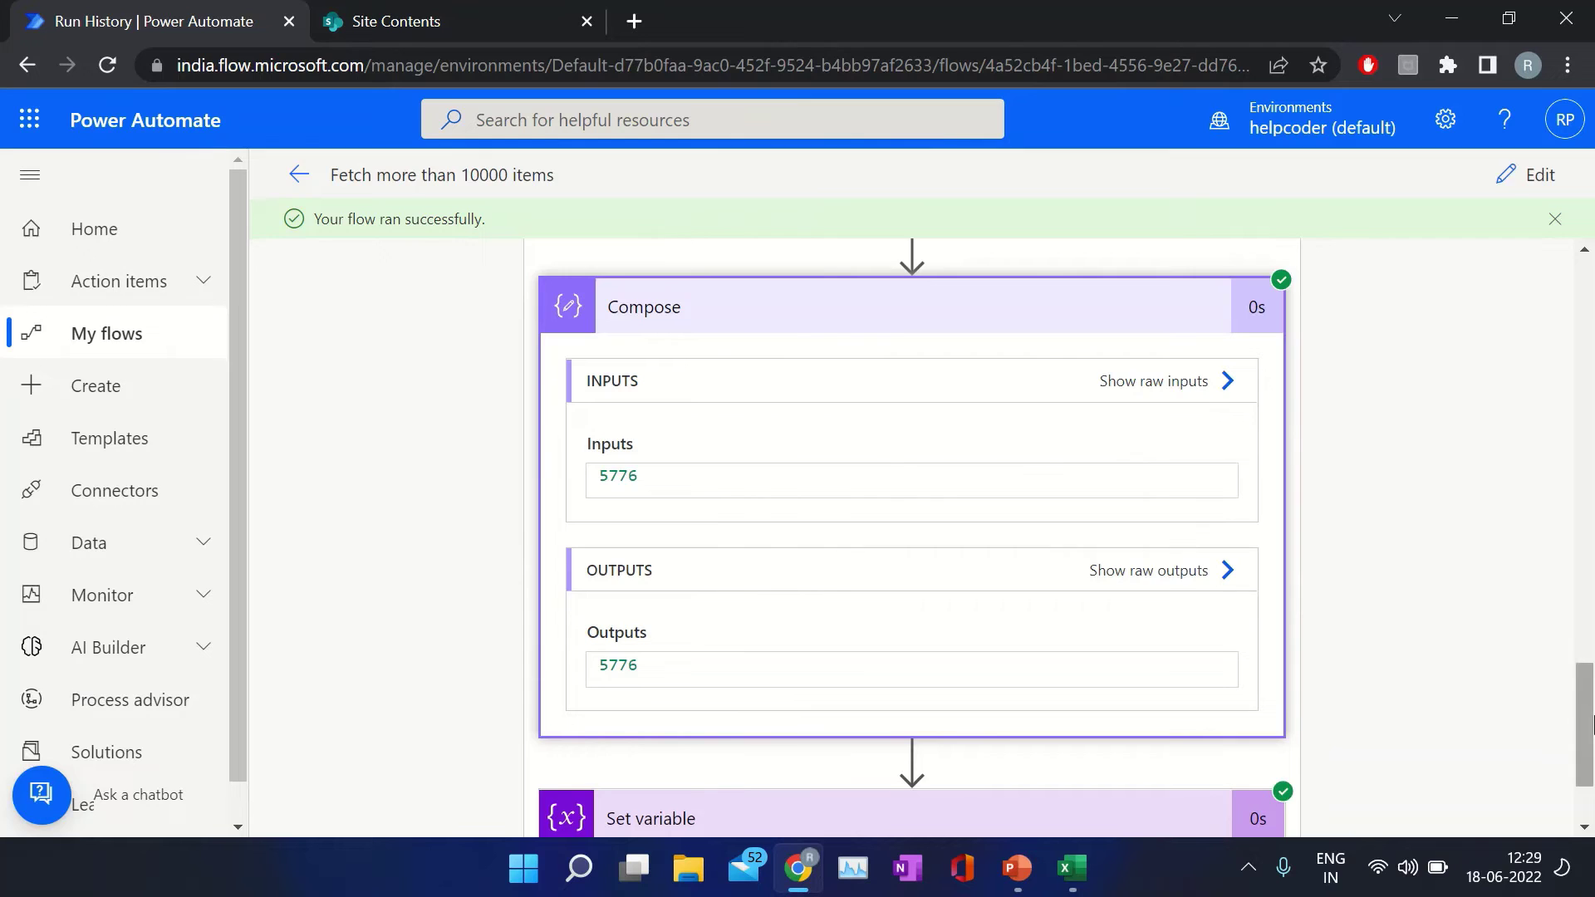
Expand Set variable in the first Do until iteration to examine the varCount name and value in its inputs and outputs.
scroll(1587, 748, down, 2)
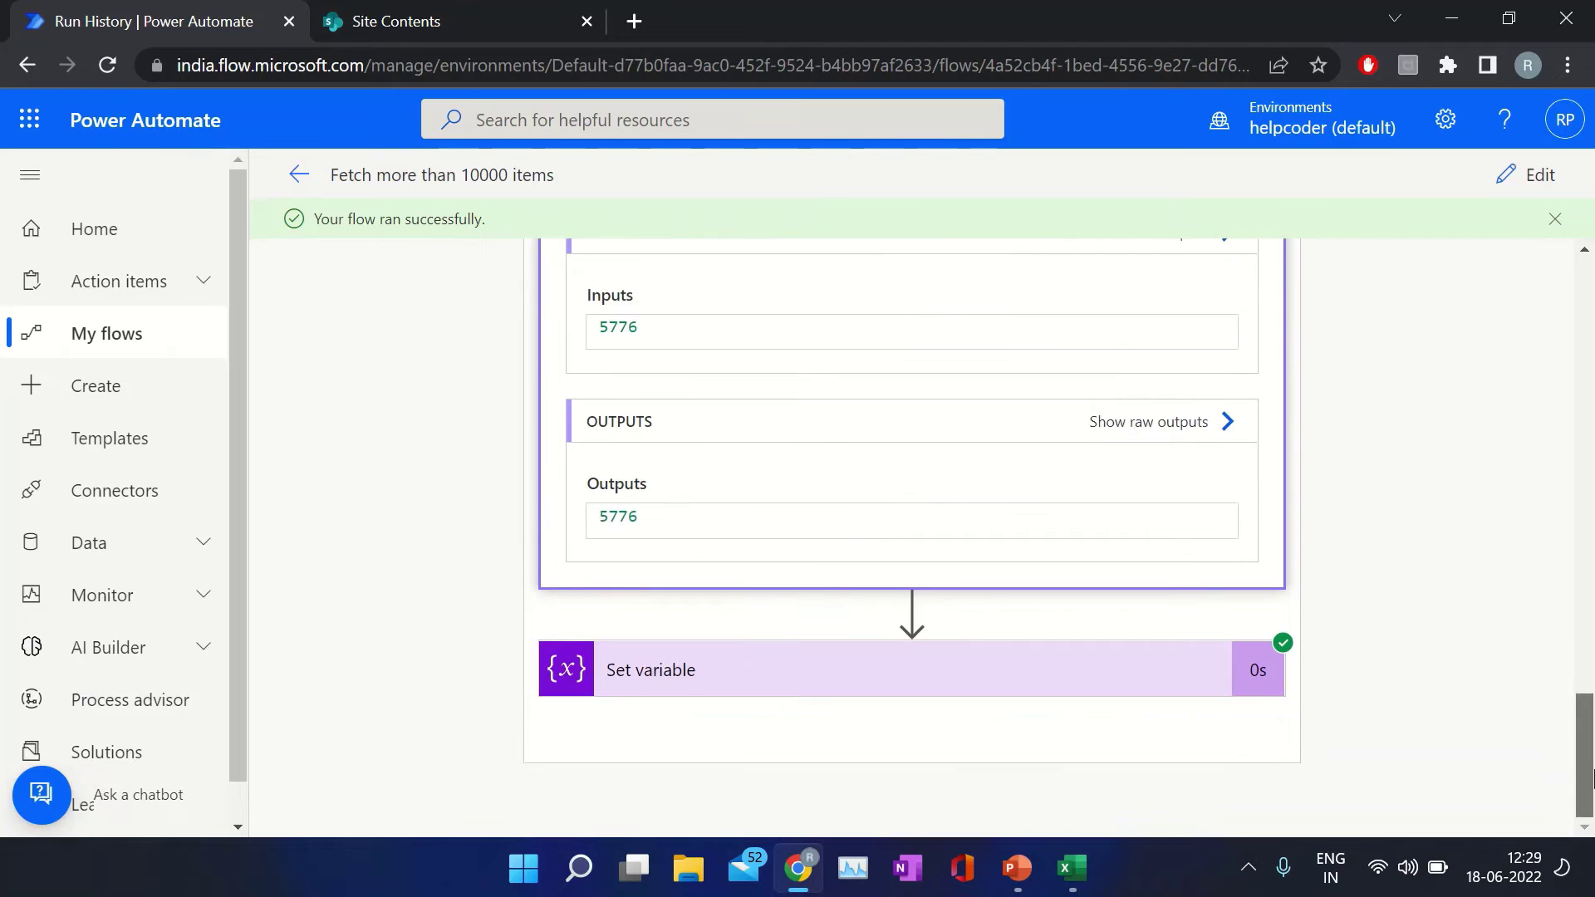
click(723, 671)
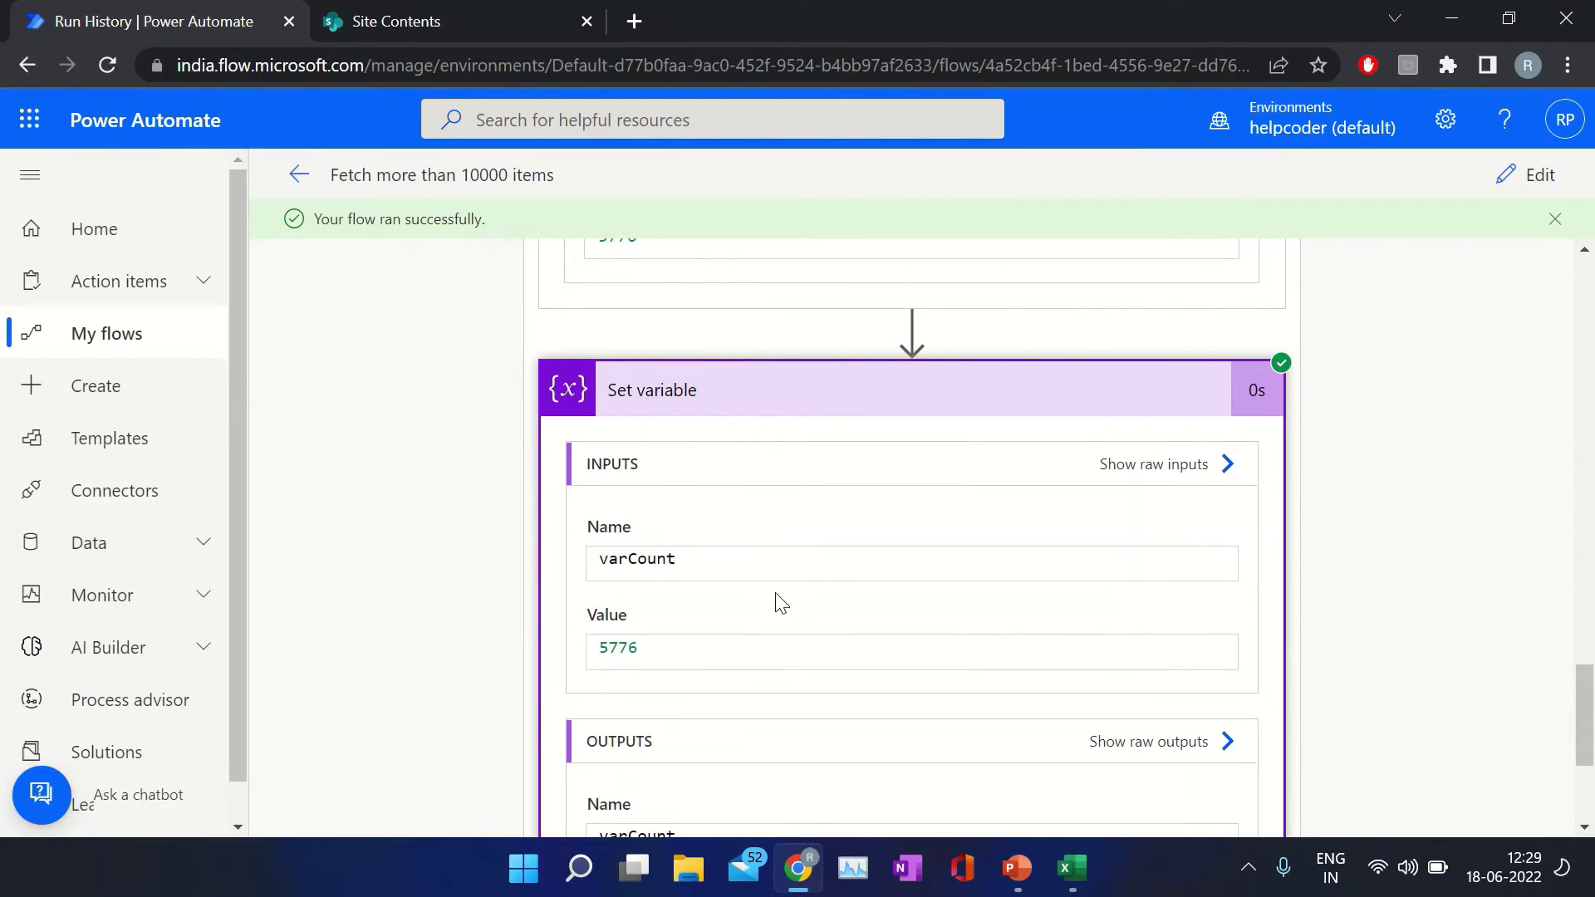
scroll(776, 602, down, 3)
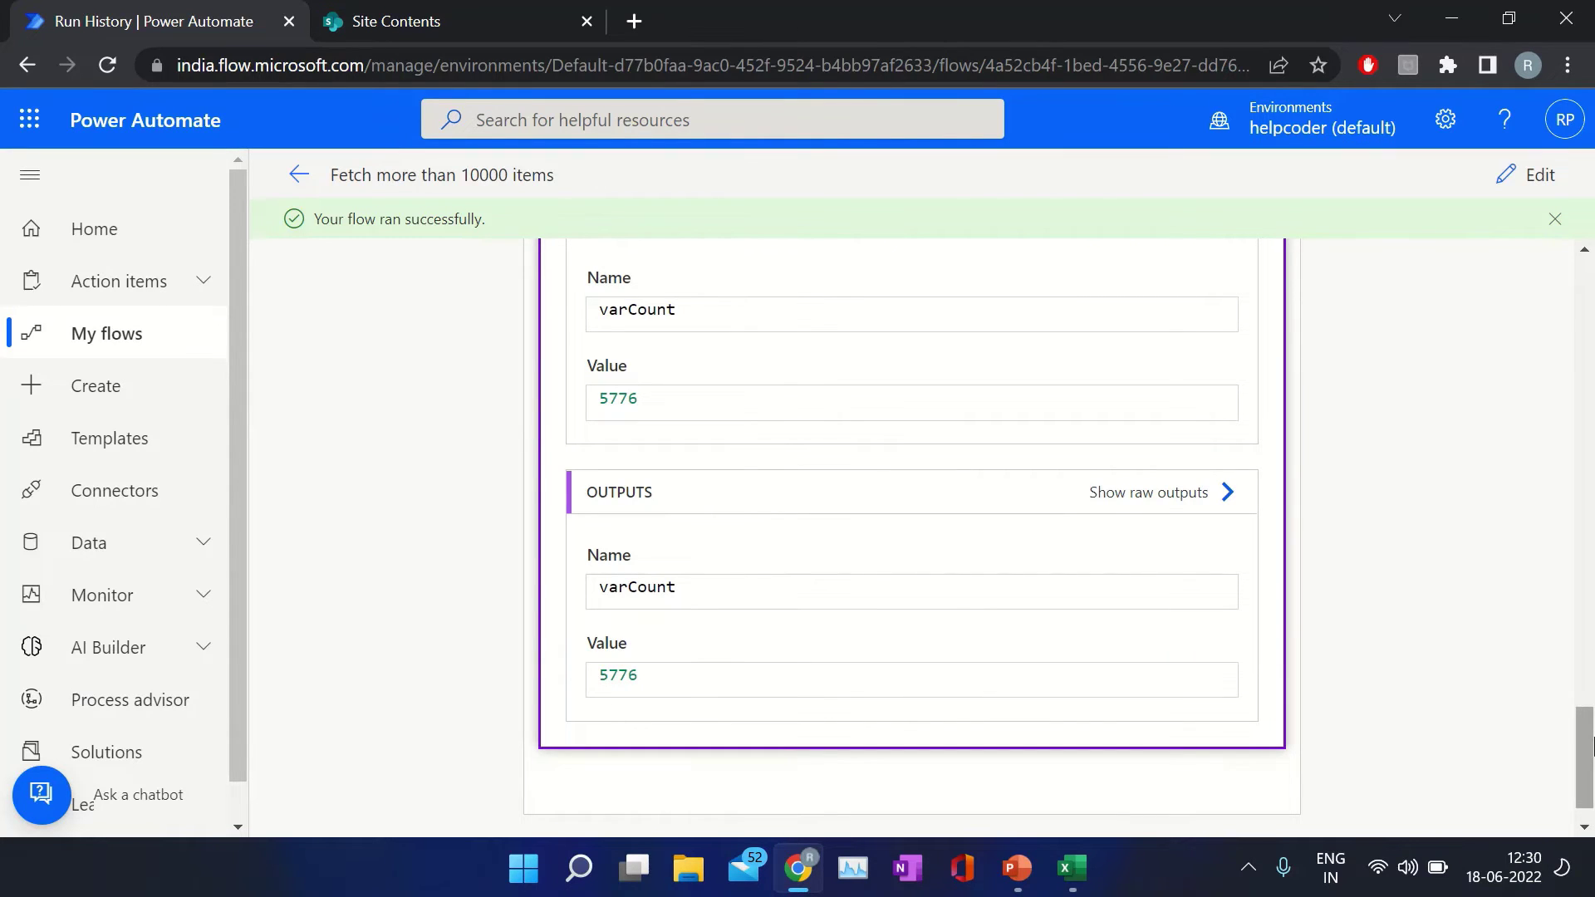
Show the second Do until iteration and expand Initialize variable to examine the starting value of varCount.
drag(1587, 744, 1587, 471)
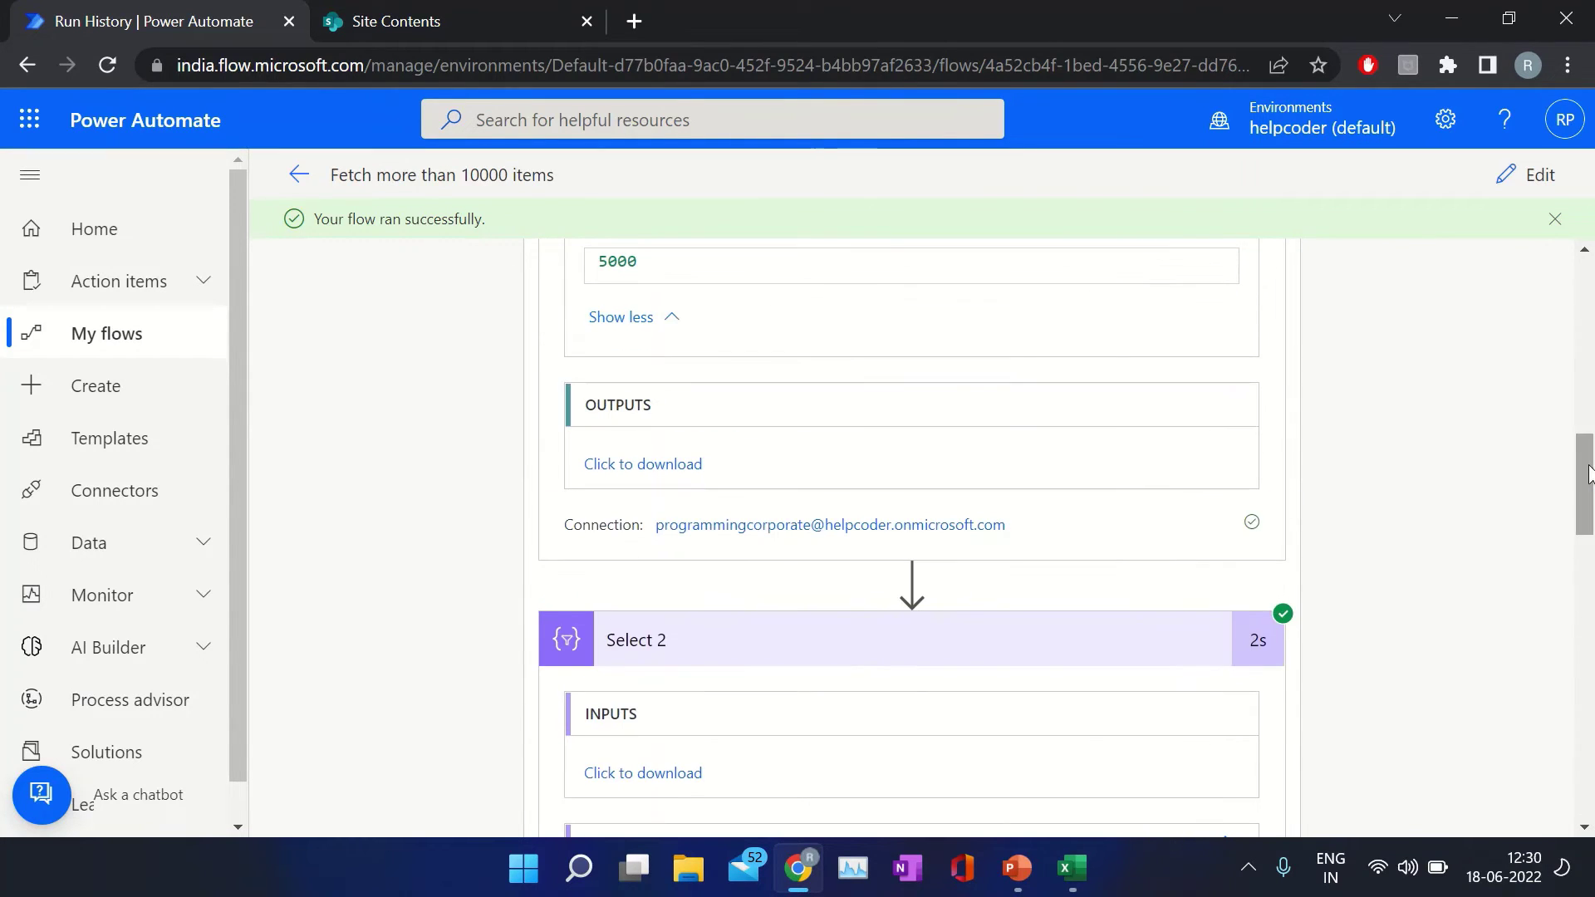
click(1588, 345)
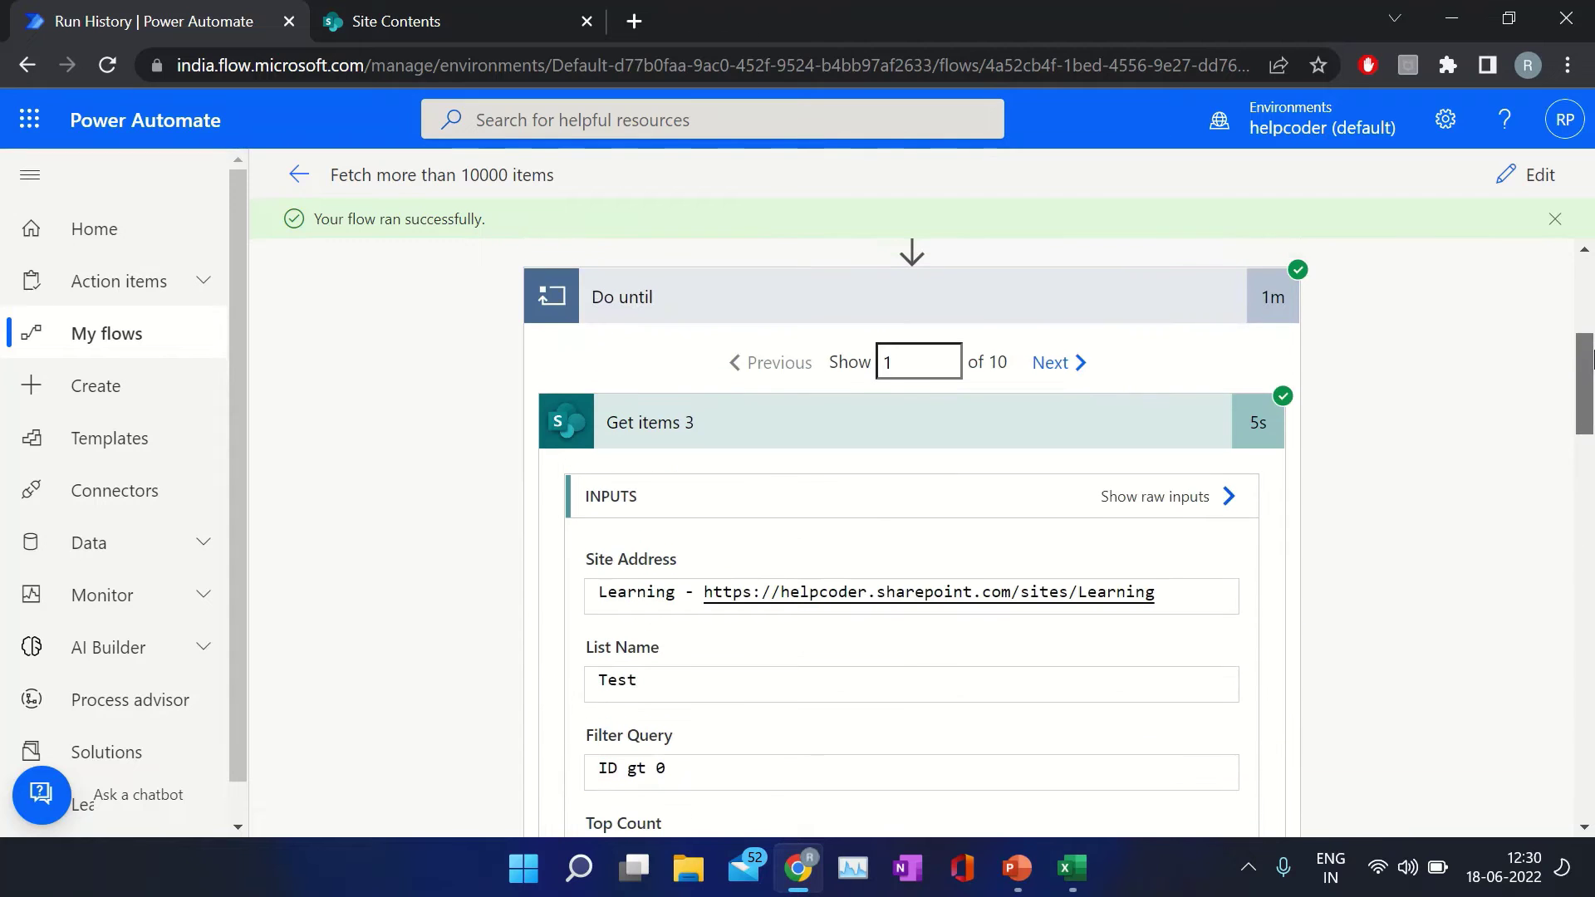
click(1058, 368)
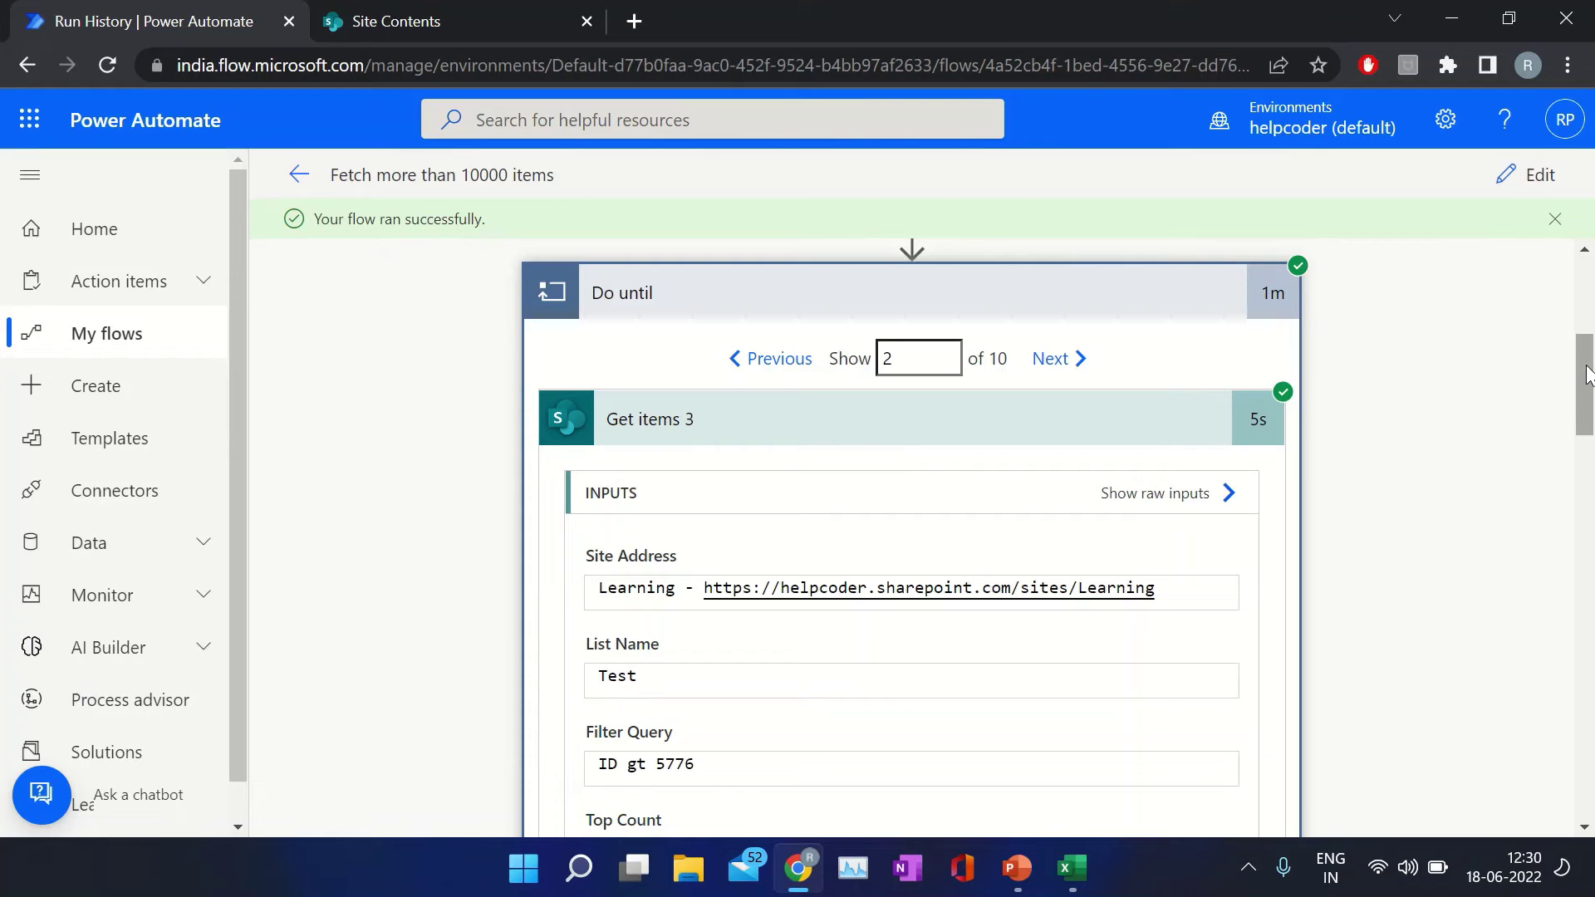
drag(1587, 374, 1589, 329)
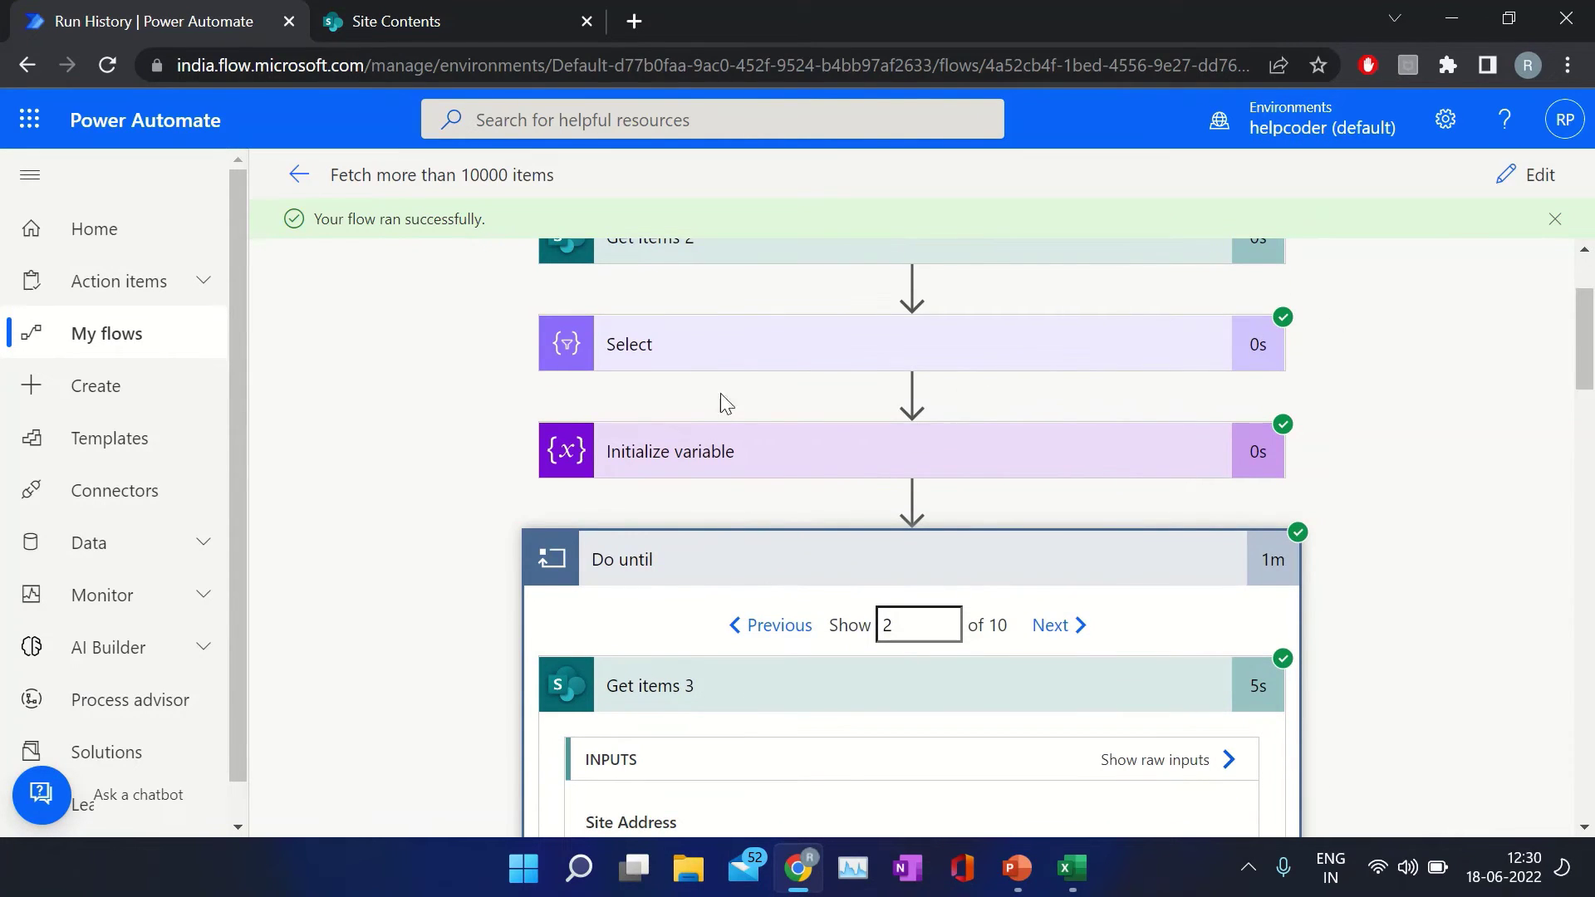
click(689, 448)
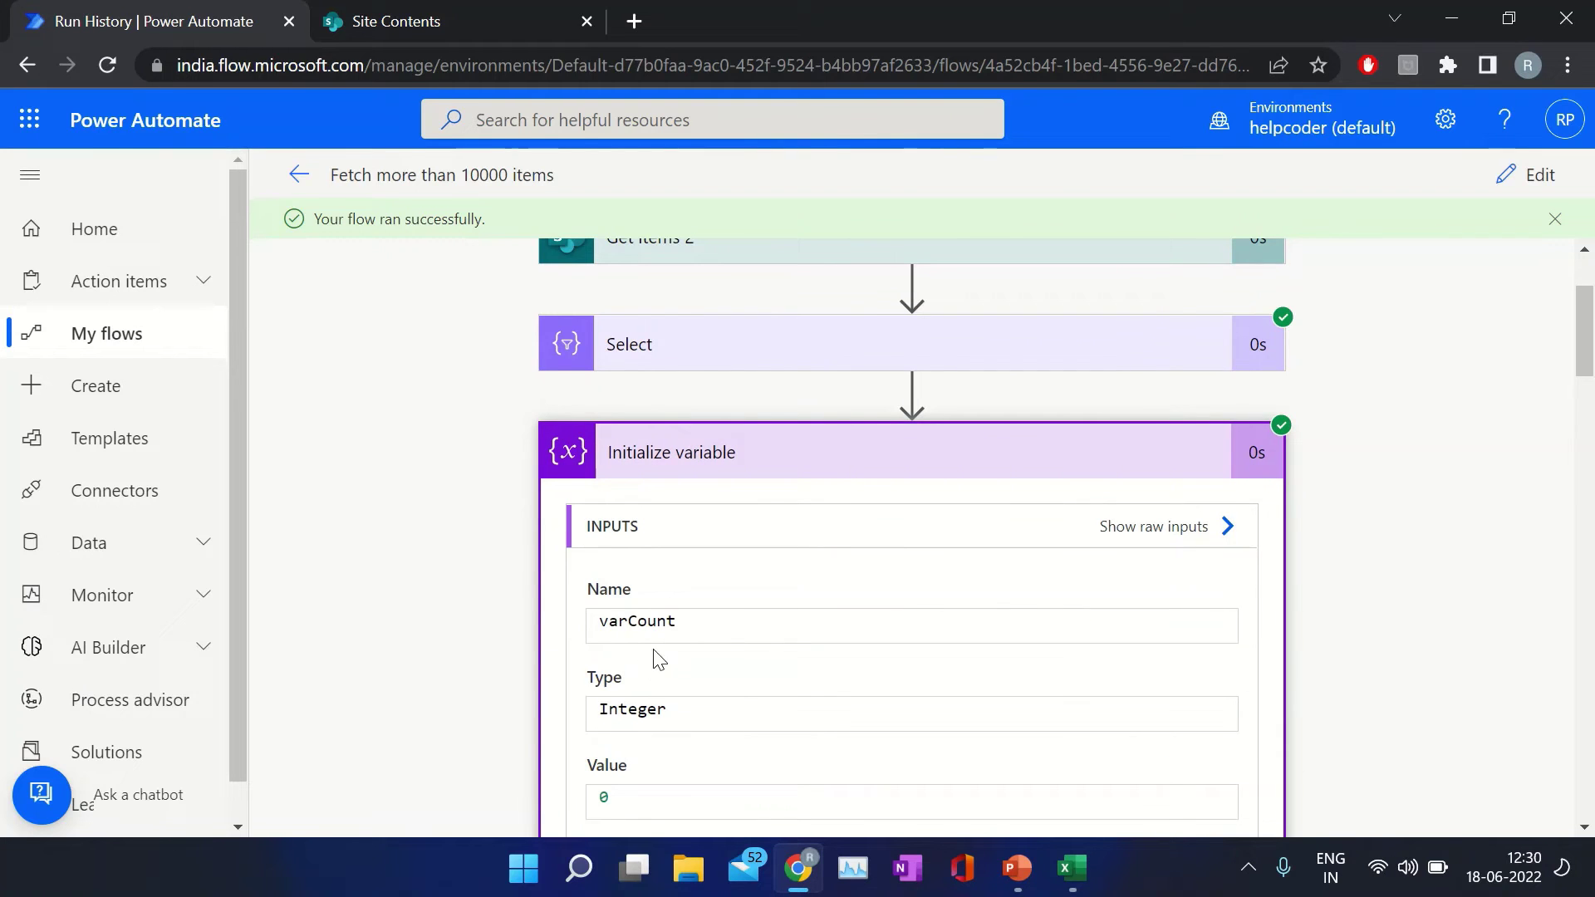
Switch to the Excel workbook test and go to the last ID in column A.
click(1071, 869)
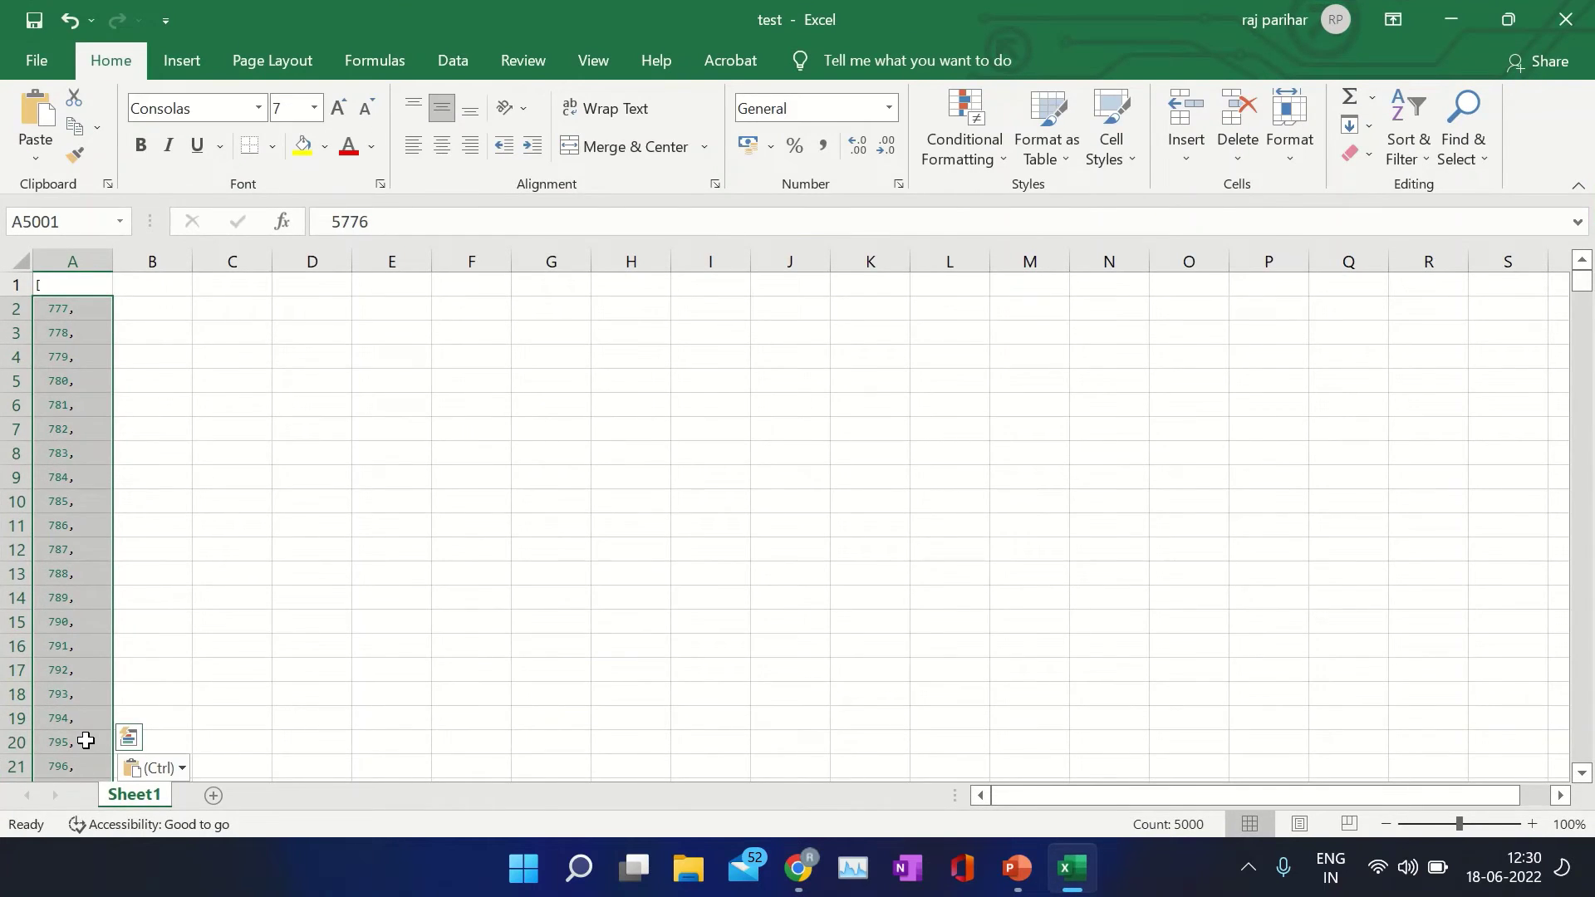
click(85, 741)
key(ctrl+Down)
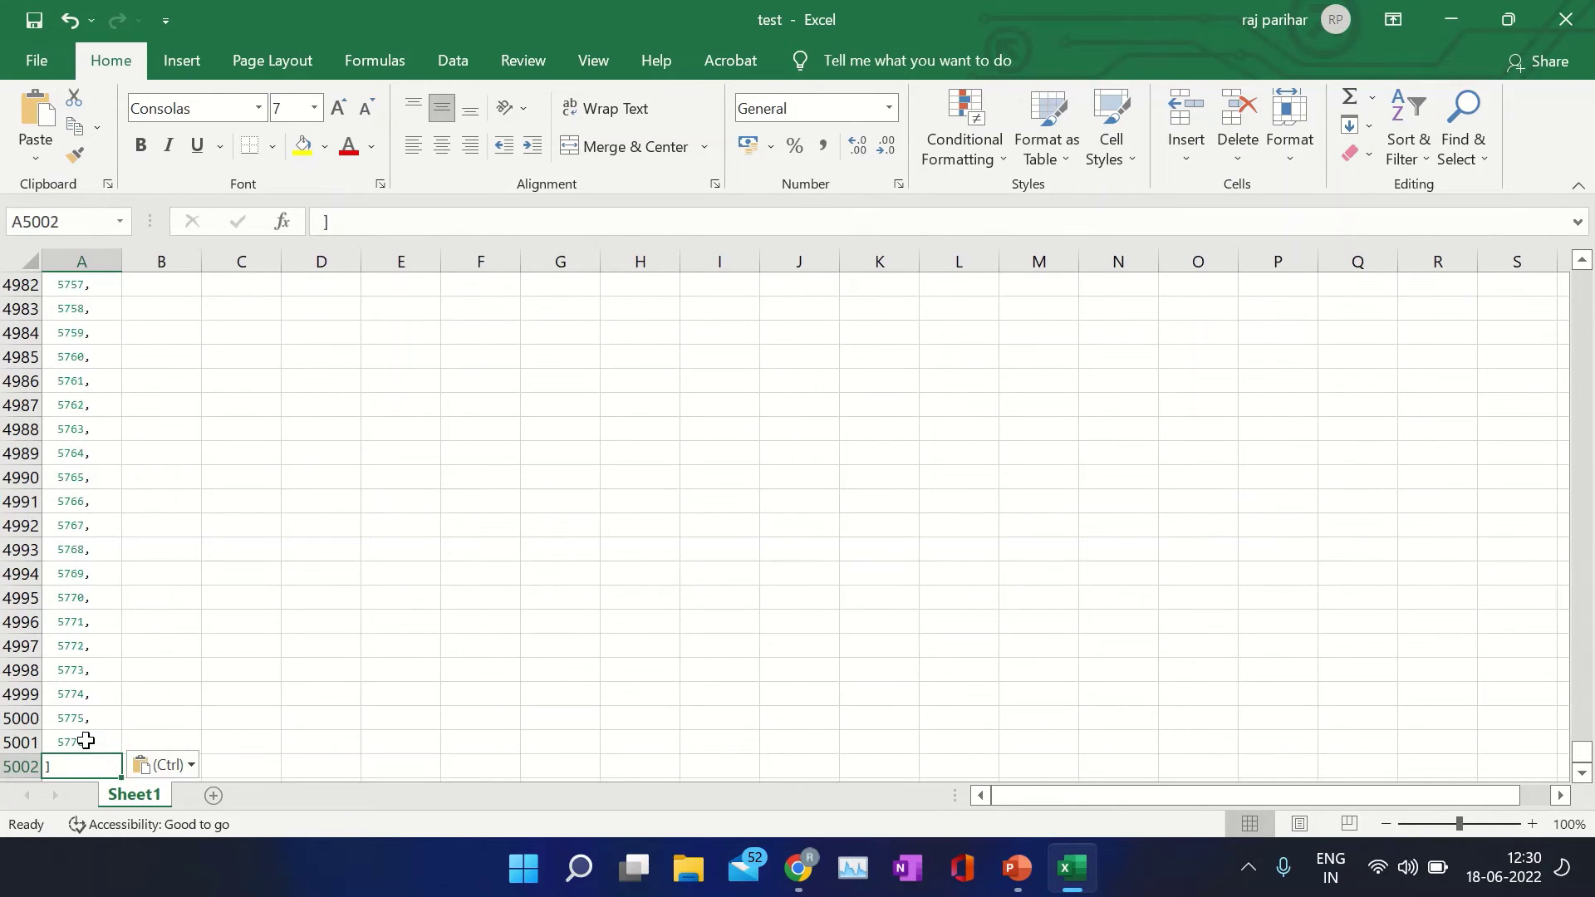
key(Up)
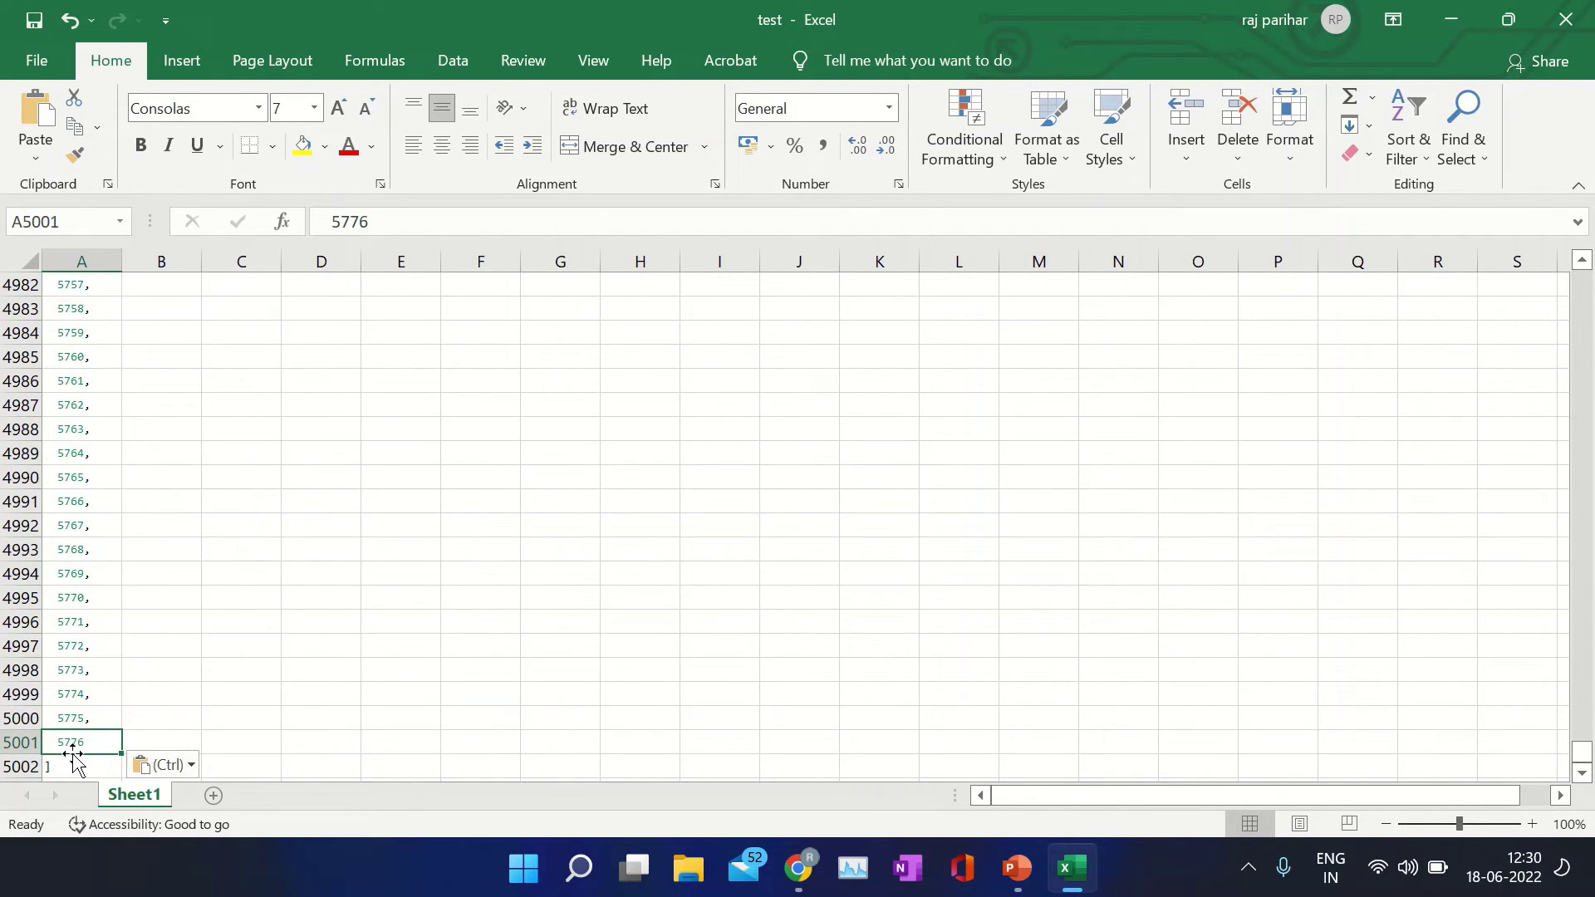
Return to the flow run in Power Automate, check the filter query of Get items 3 in the second iteration, and collapse the action.
click(1468, 13)
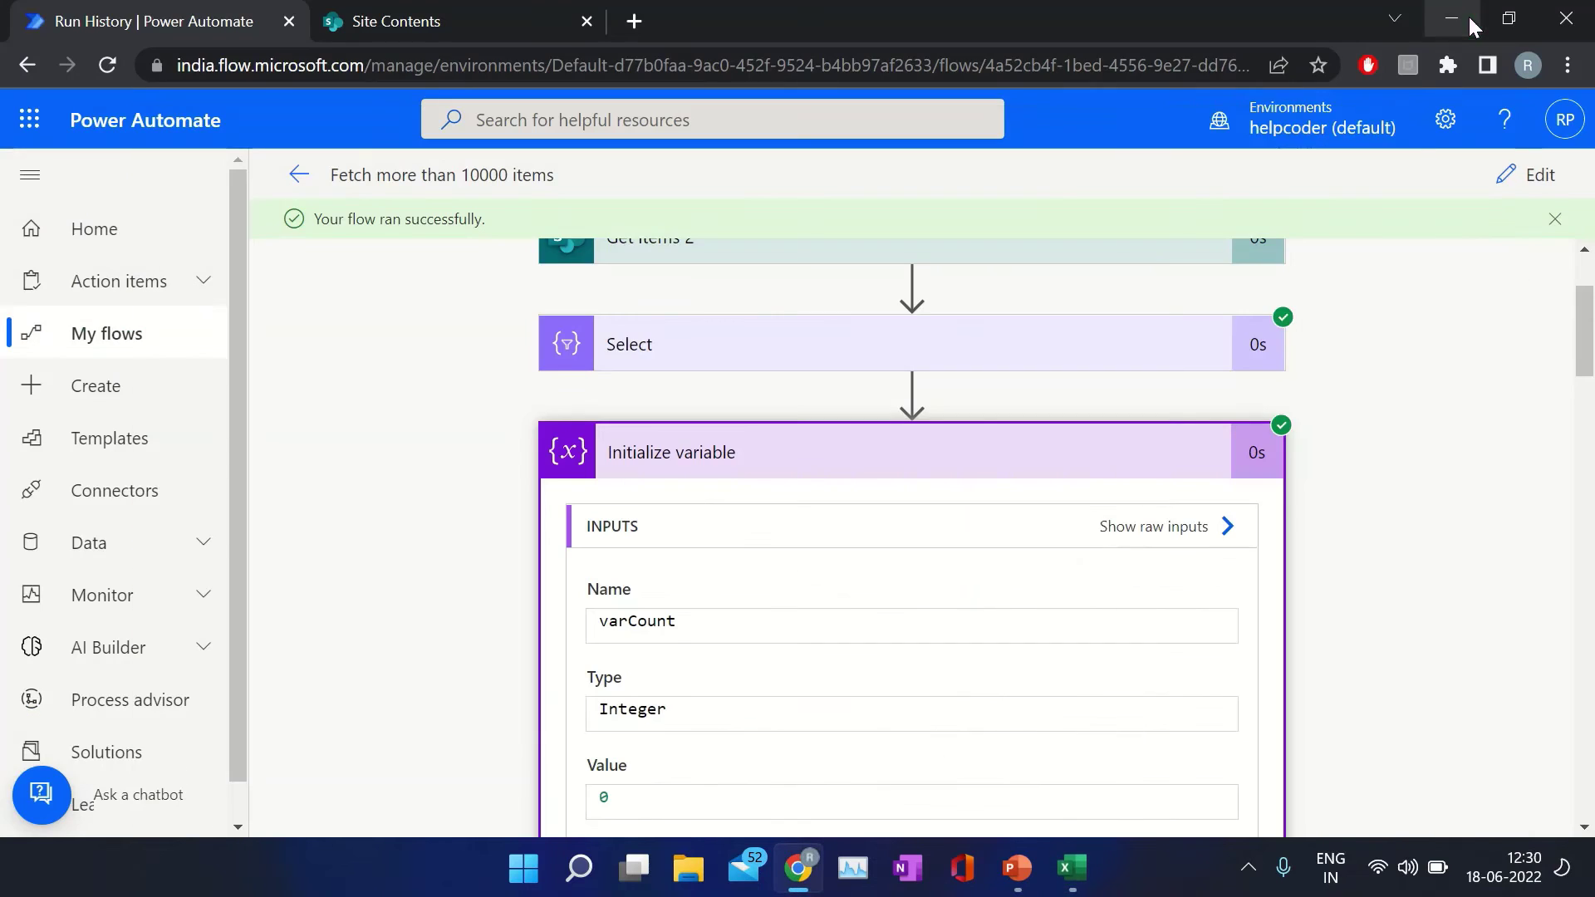
scroll(725, 662, down, 9)
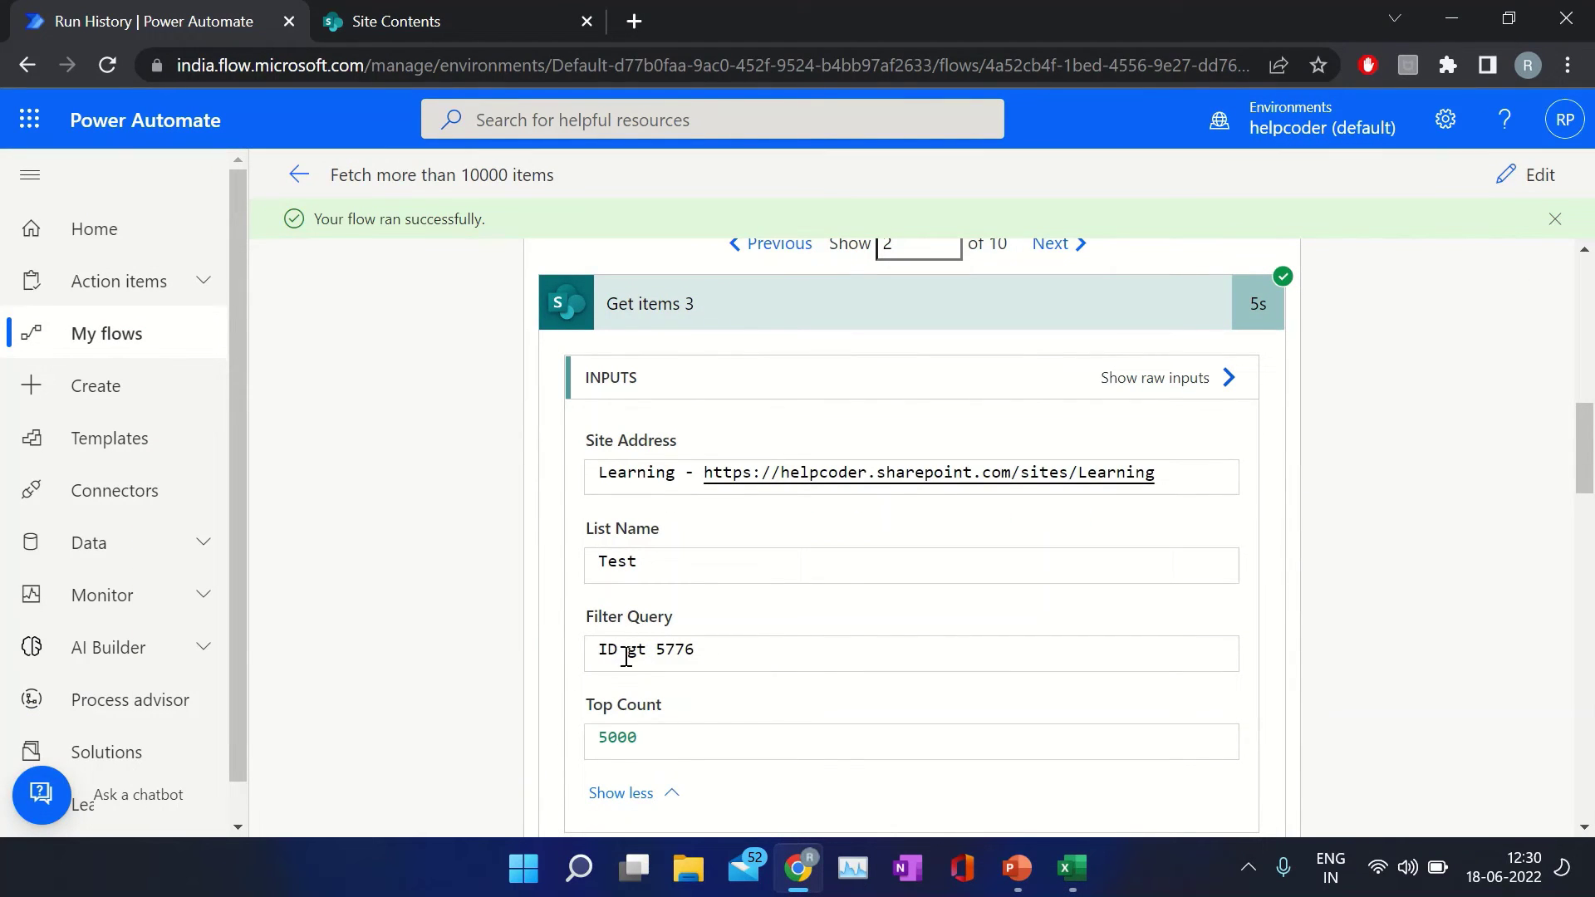
double_click(677, 653)
click(808, 328)
Copy the entire output body of Select 2 from the second iteration and paste it into the Excel workbook test starting at cell B1.
scroll(810, 330, down, 1)
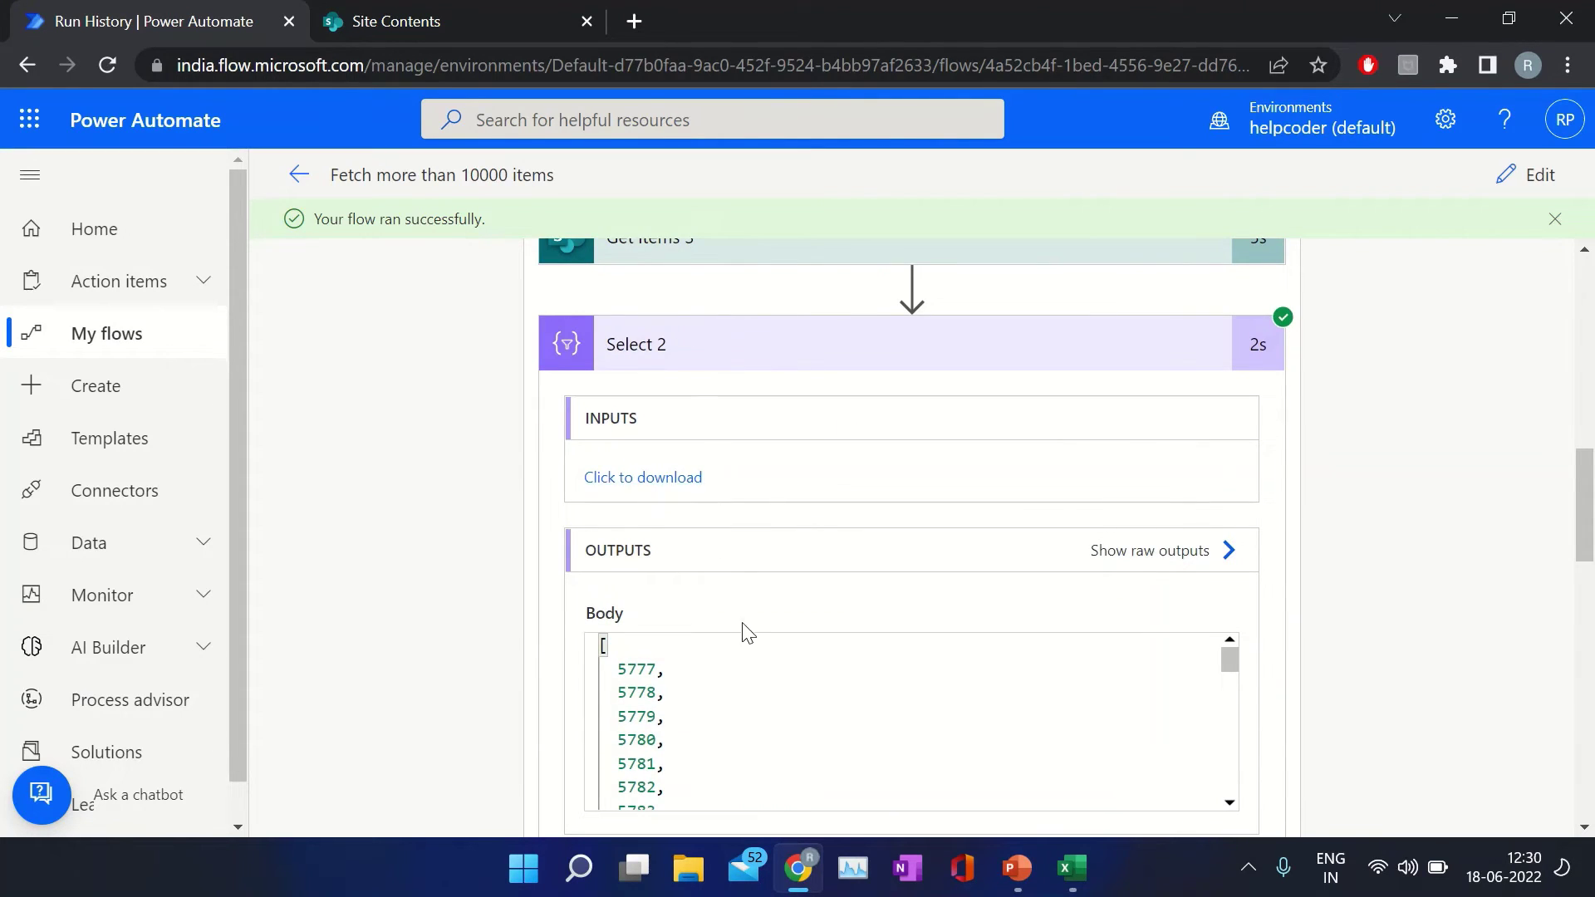
scroll(751, 633, down, 3)
double_click(660, 532)
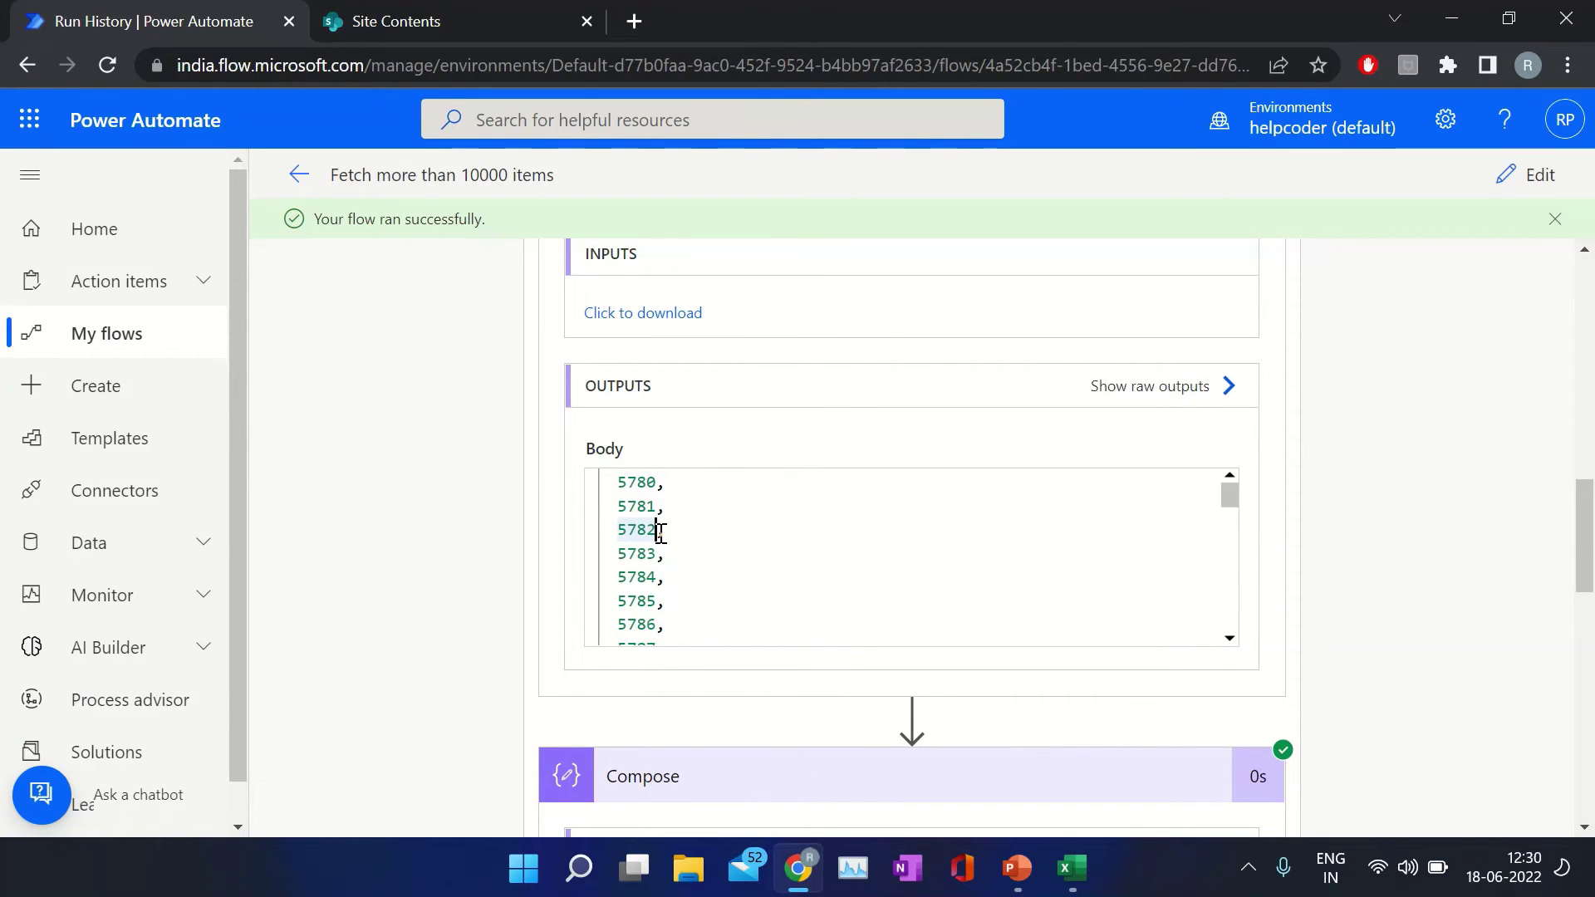
key(ctrl+a)
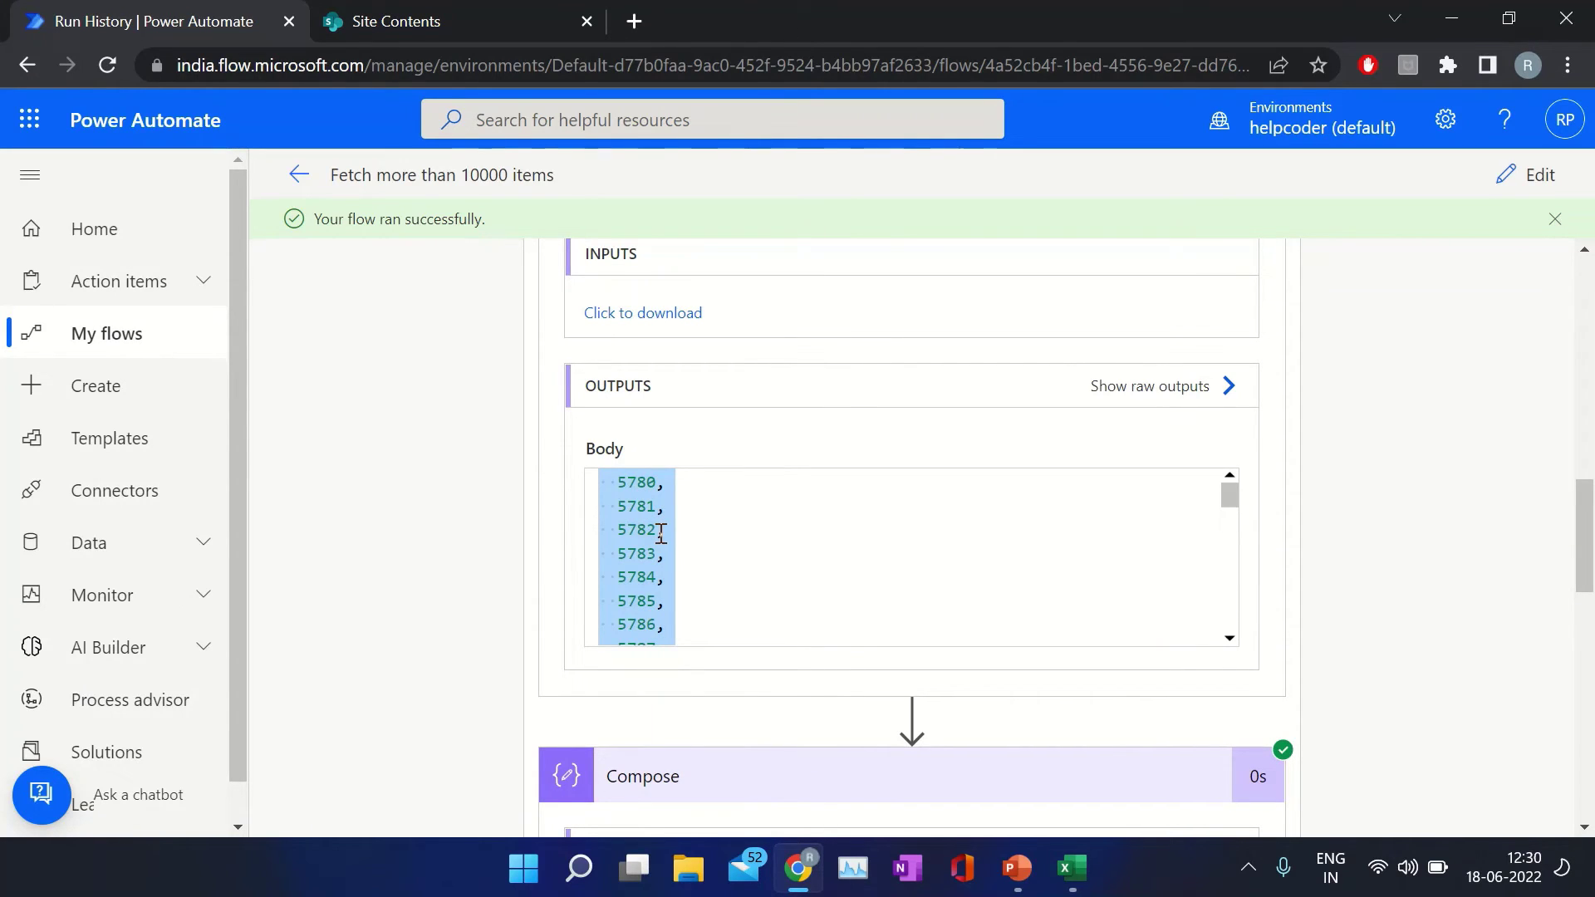
click(1070, 868)
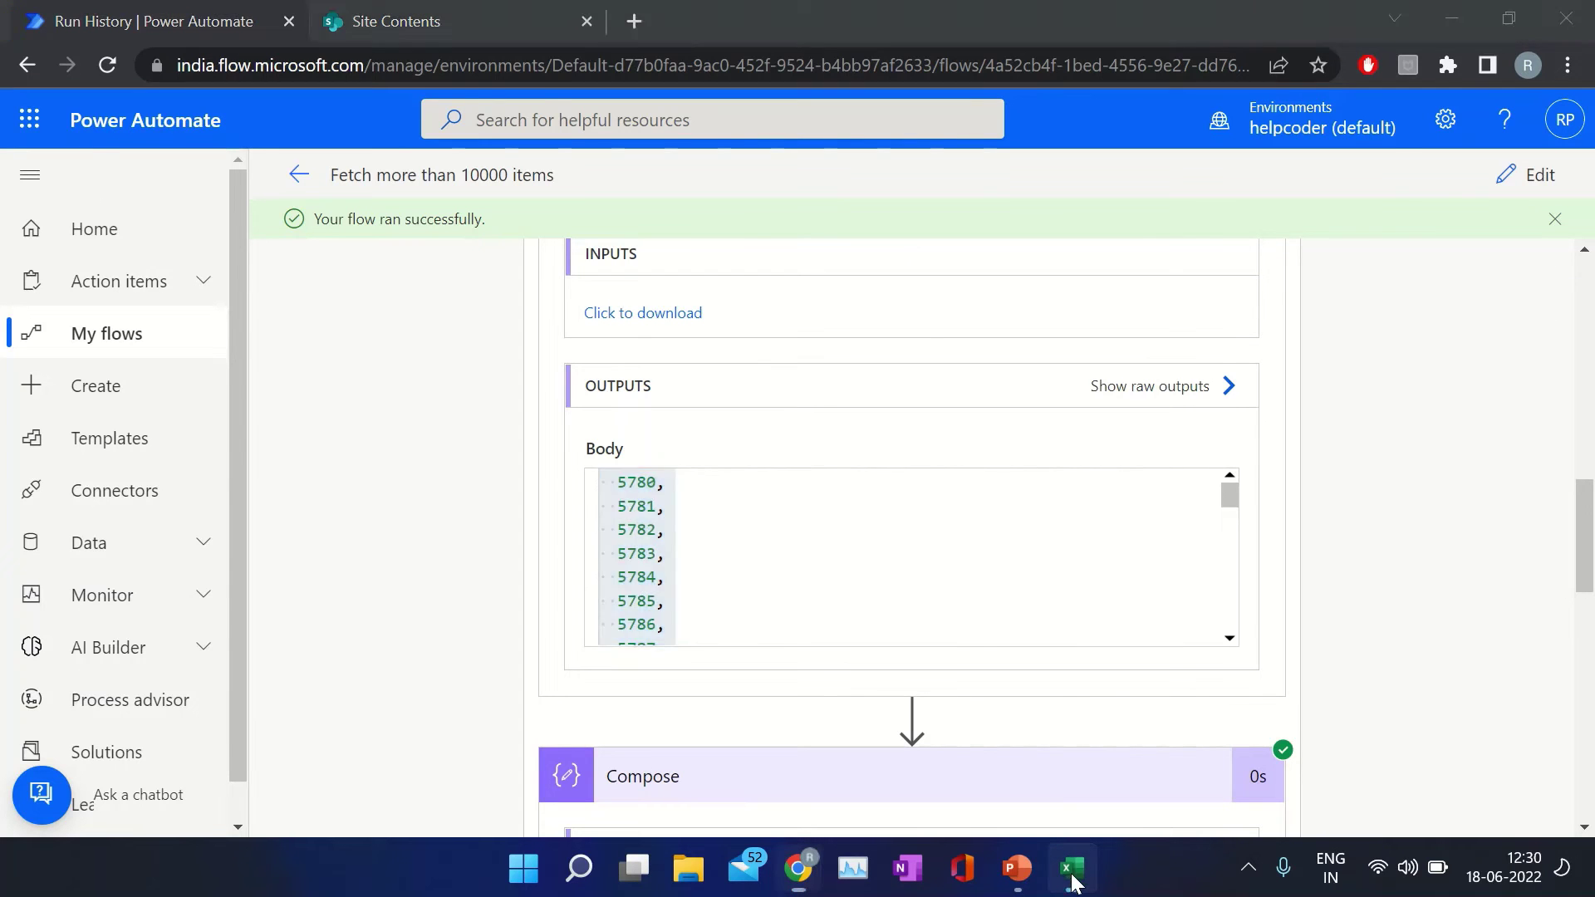
key(ctrl+Home)
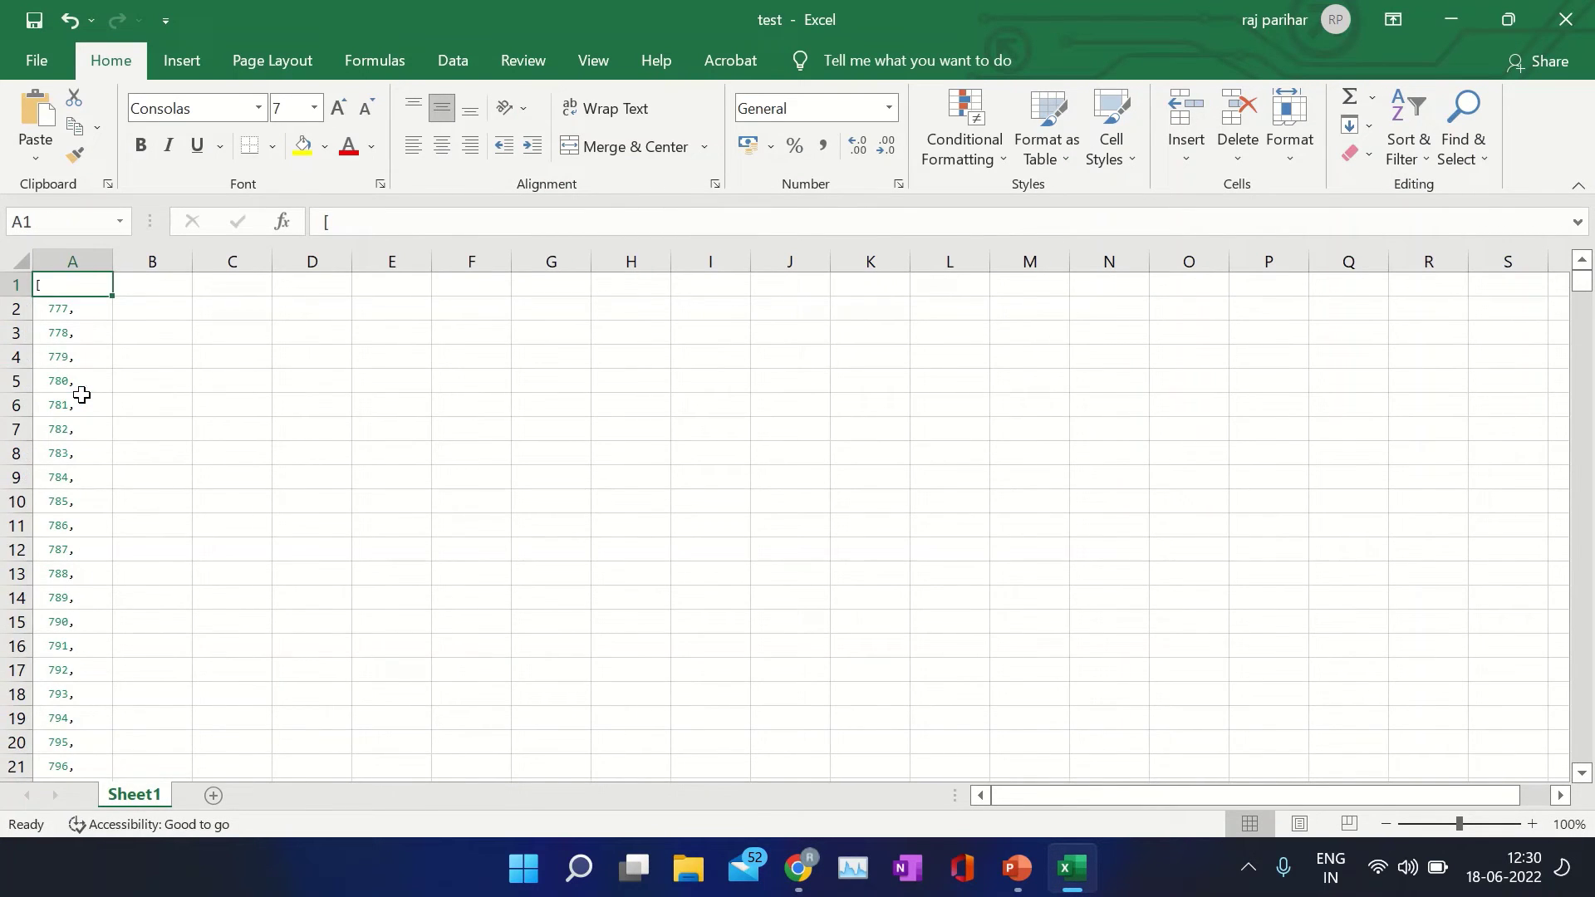
click(162, 285)
key(ctrl+v)
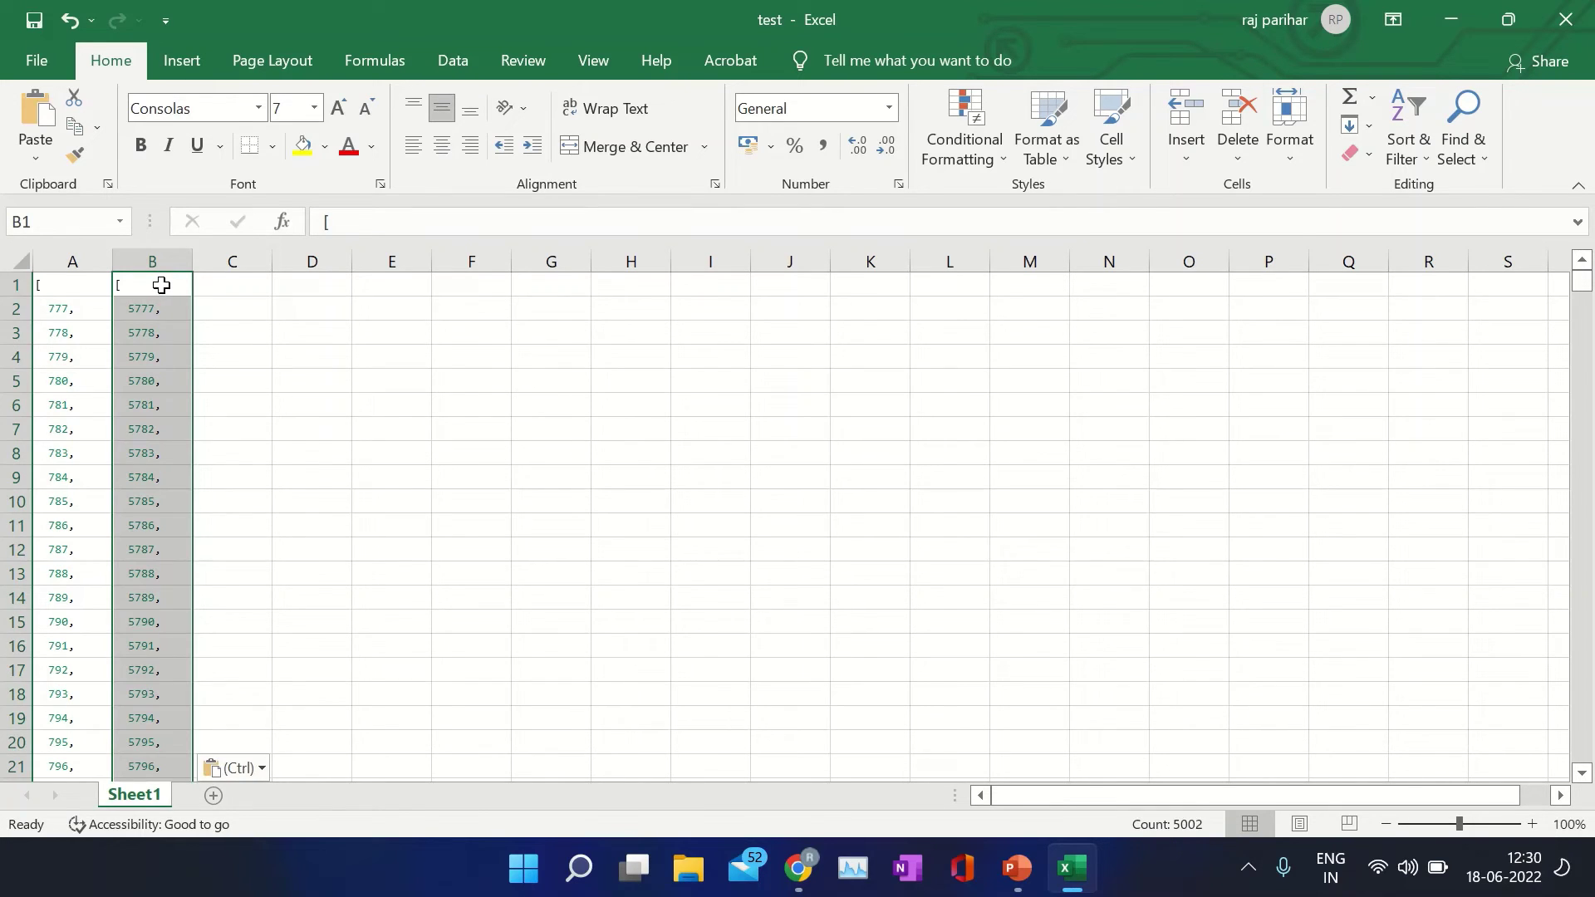
Check the first and last IDs in column B, ending on the last ID above the closing bracket.
click(161, 285)
key(ctrl+Down)
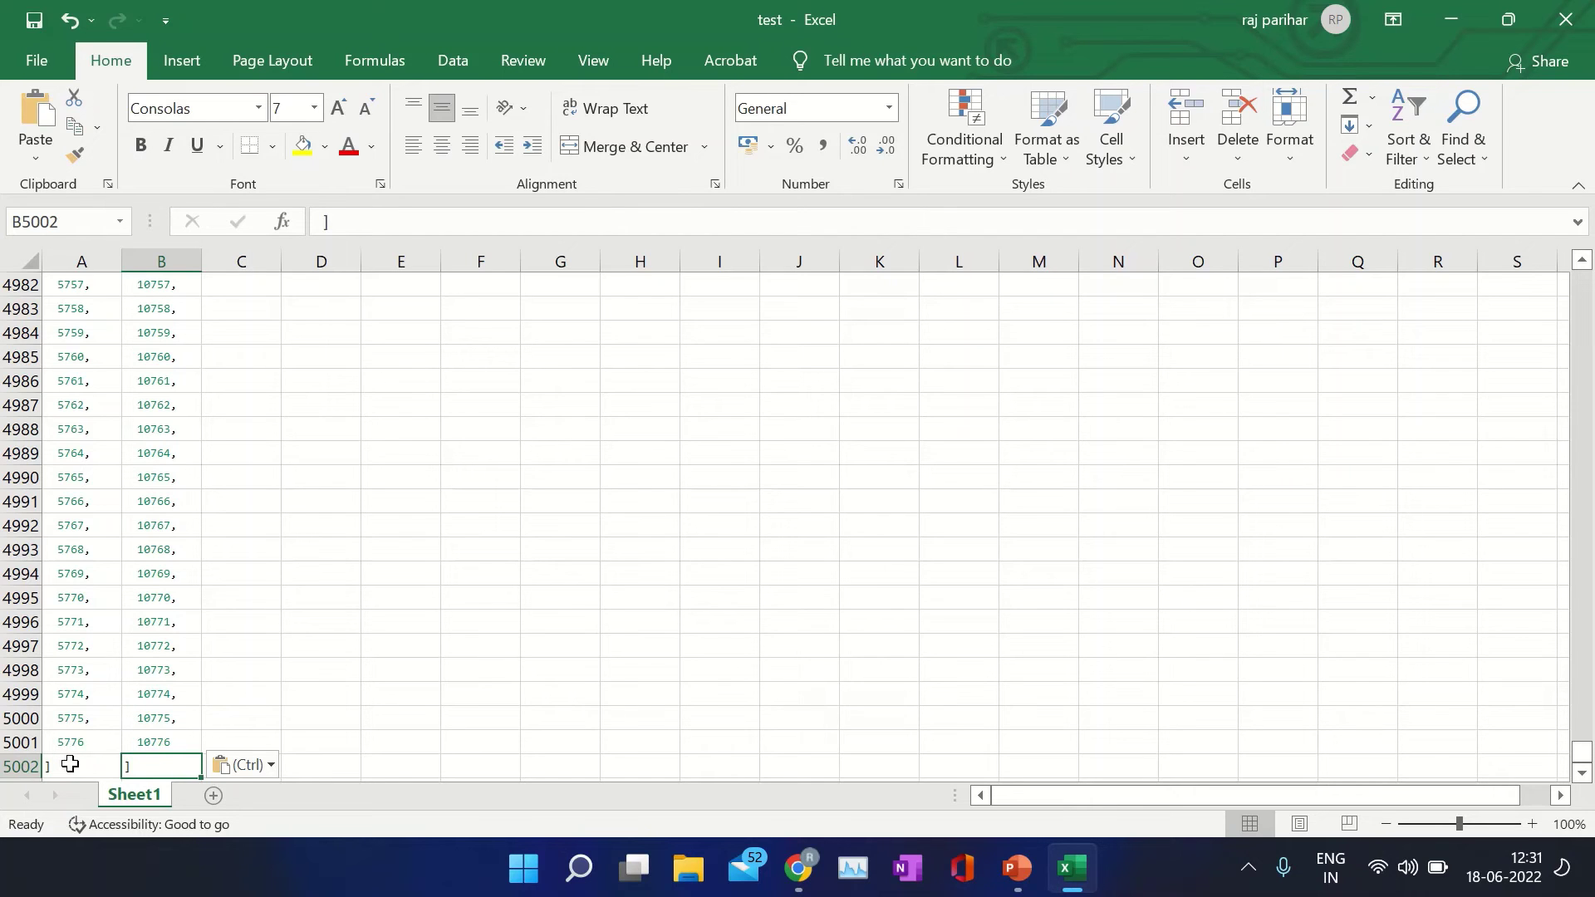
click(179, 738)
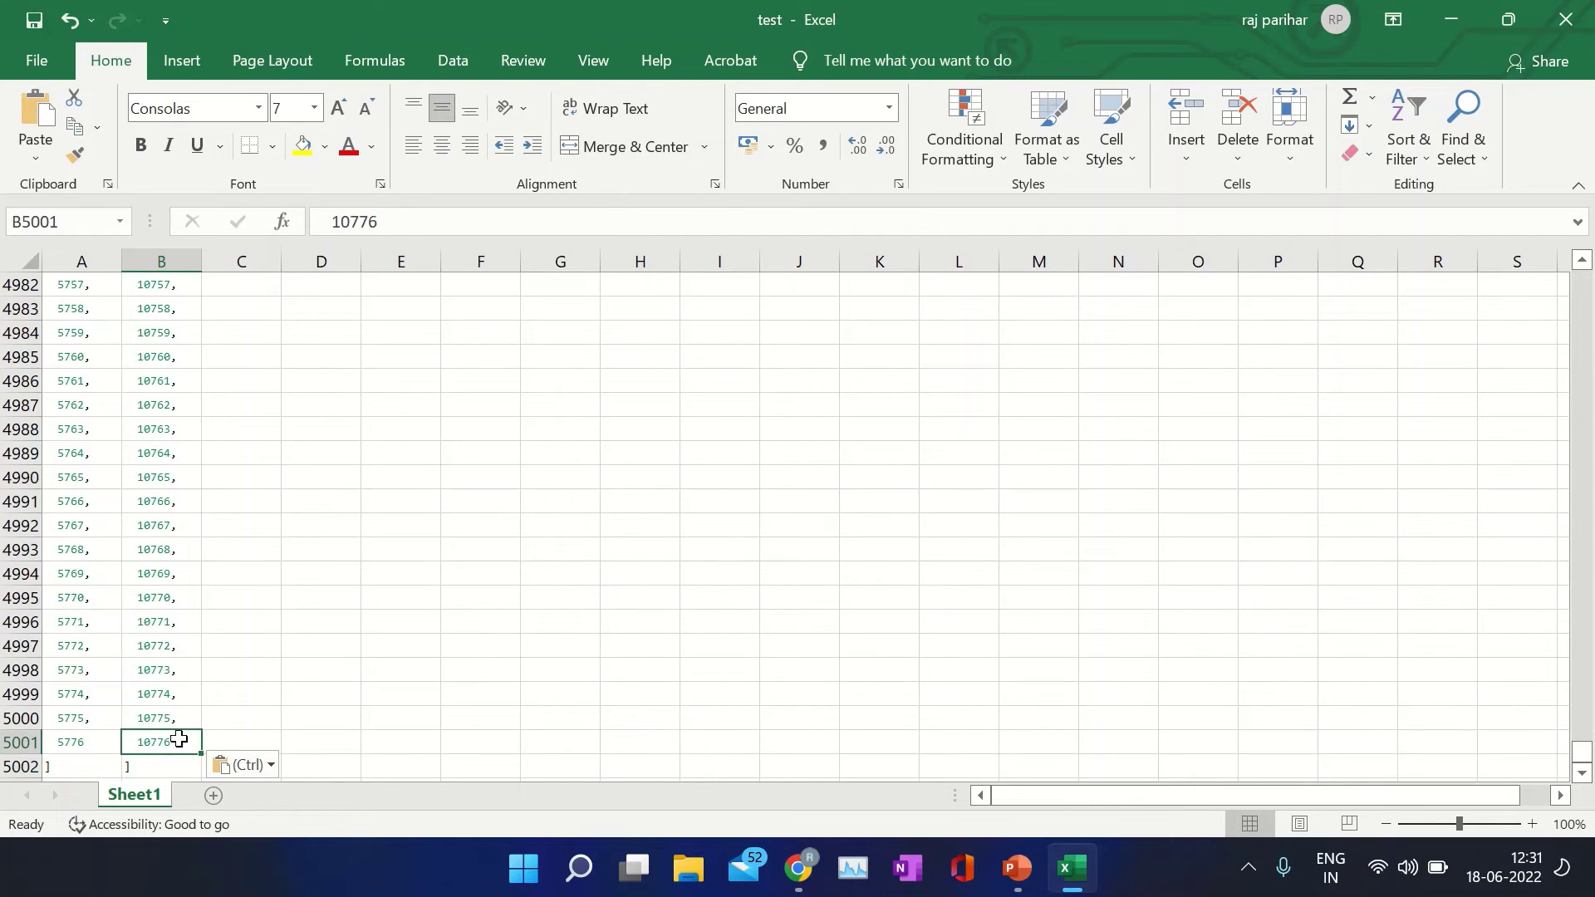
key(ctrl+Up)
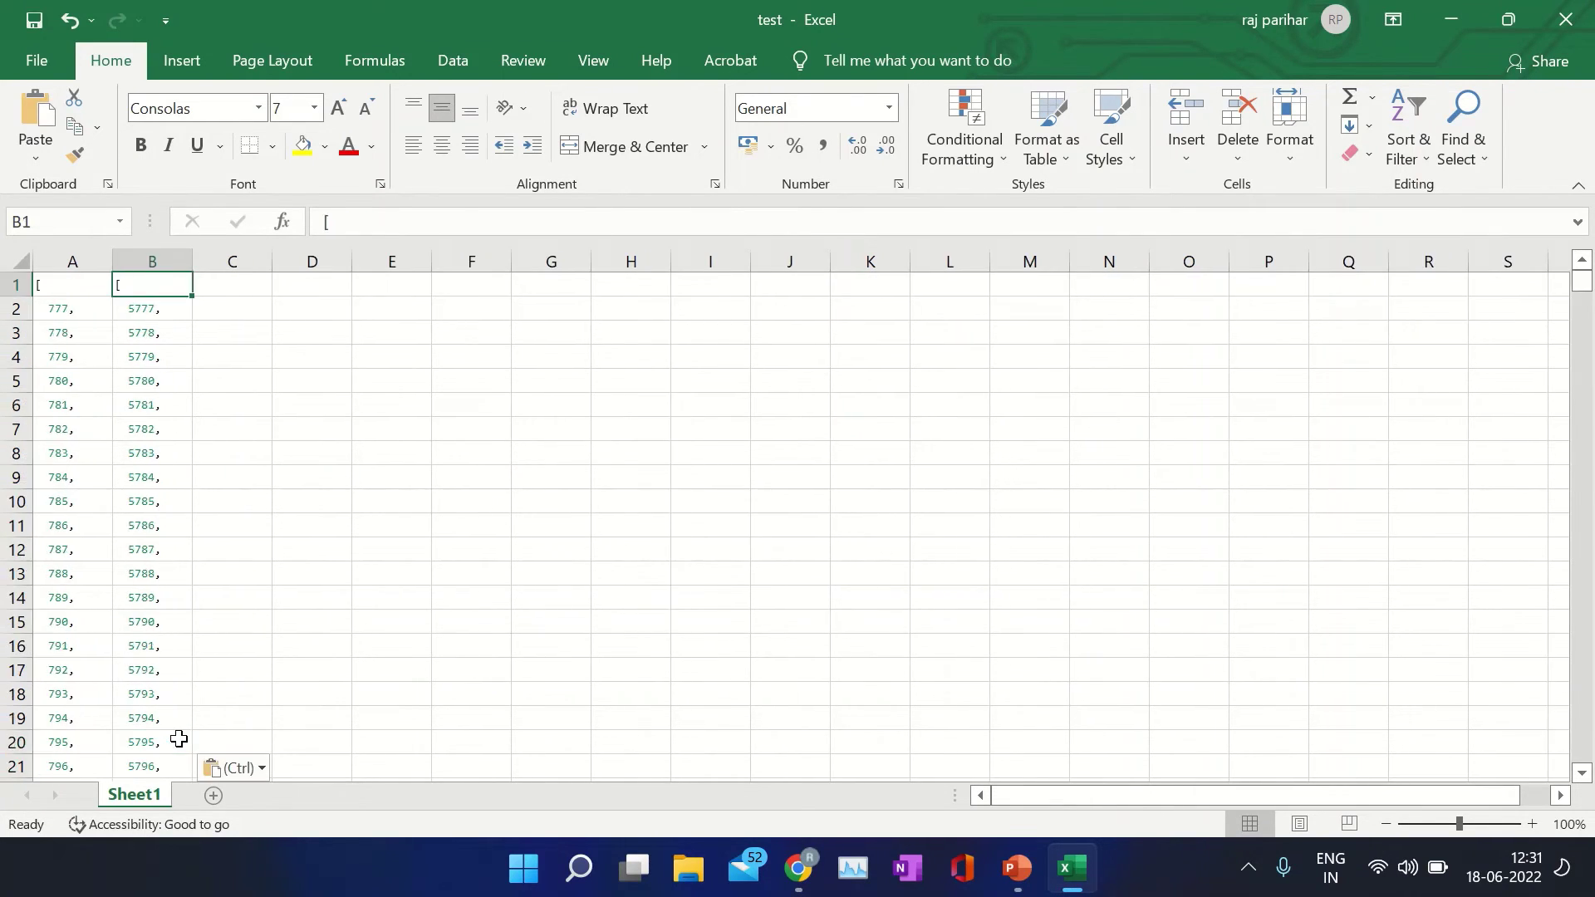
key(Down)
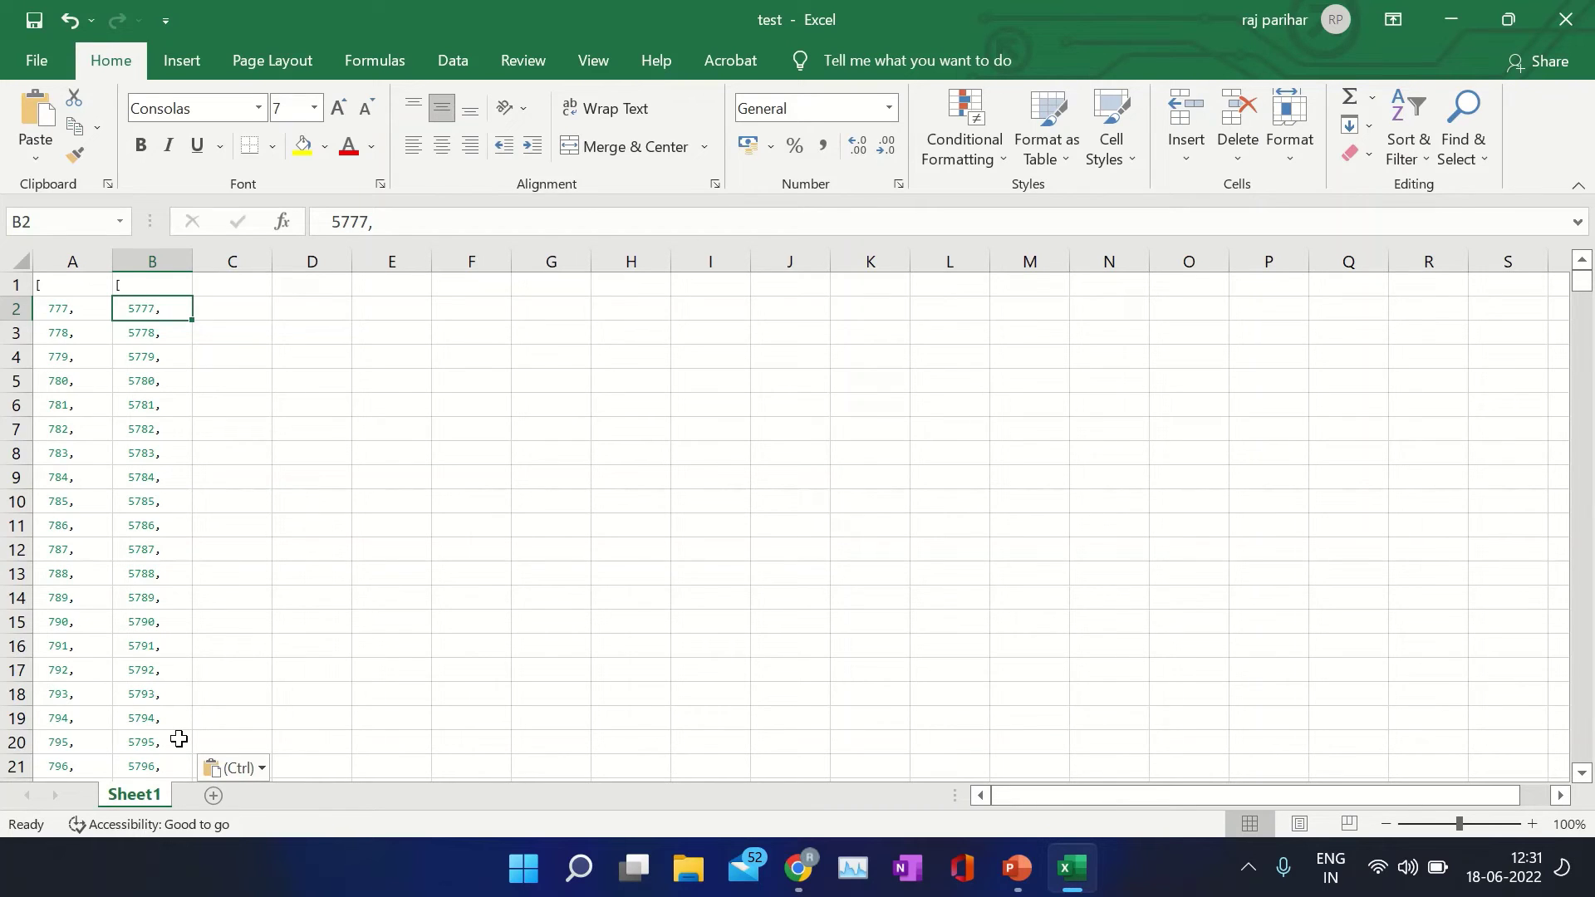
key(ctrl+Down)
key(Up)
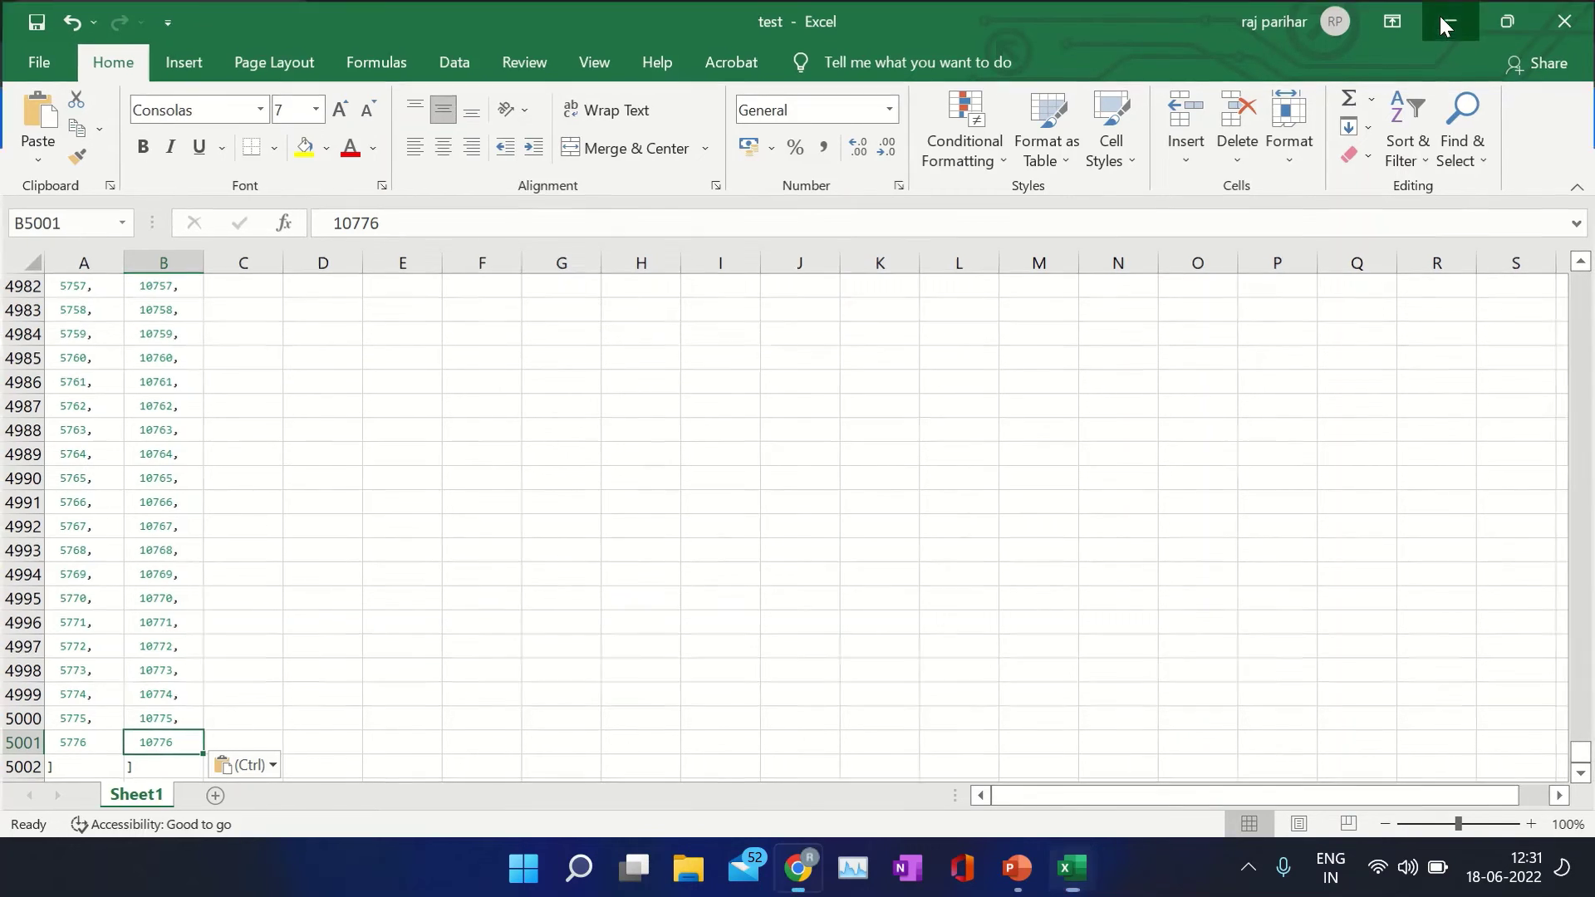
Examine the input and output of Compose in the second iteration of the flow run and compare them with the last ID in Excel column B.
click(1444, 20)
scroll(558, 576, down, 5)
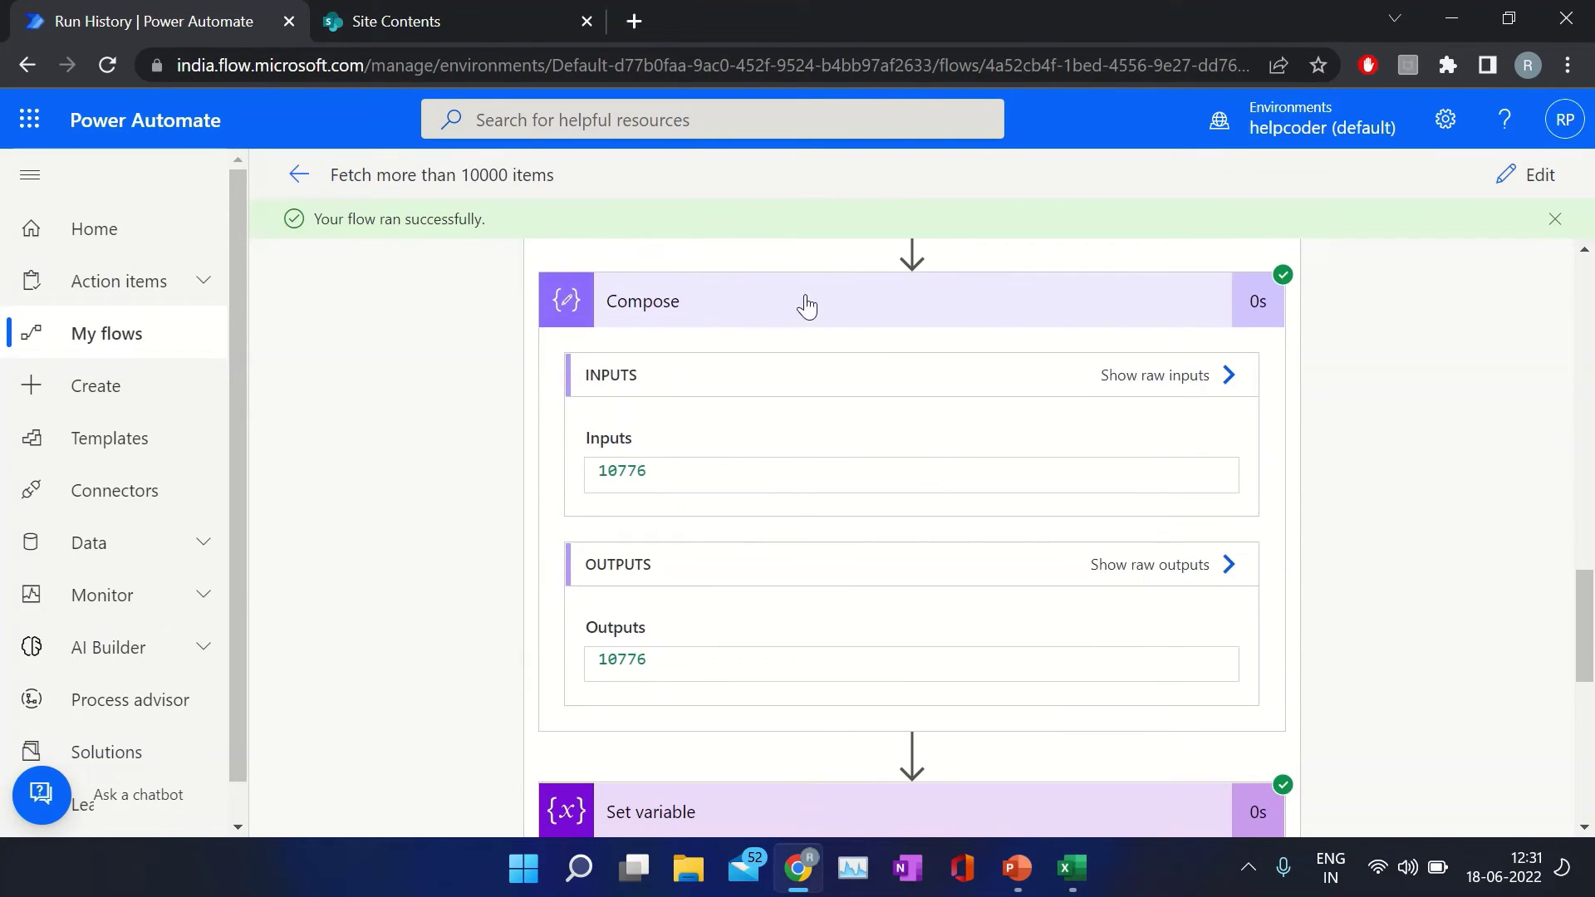
scroll(731, 569, down, 1)
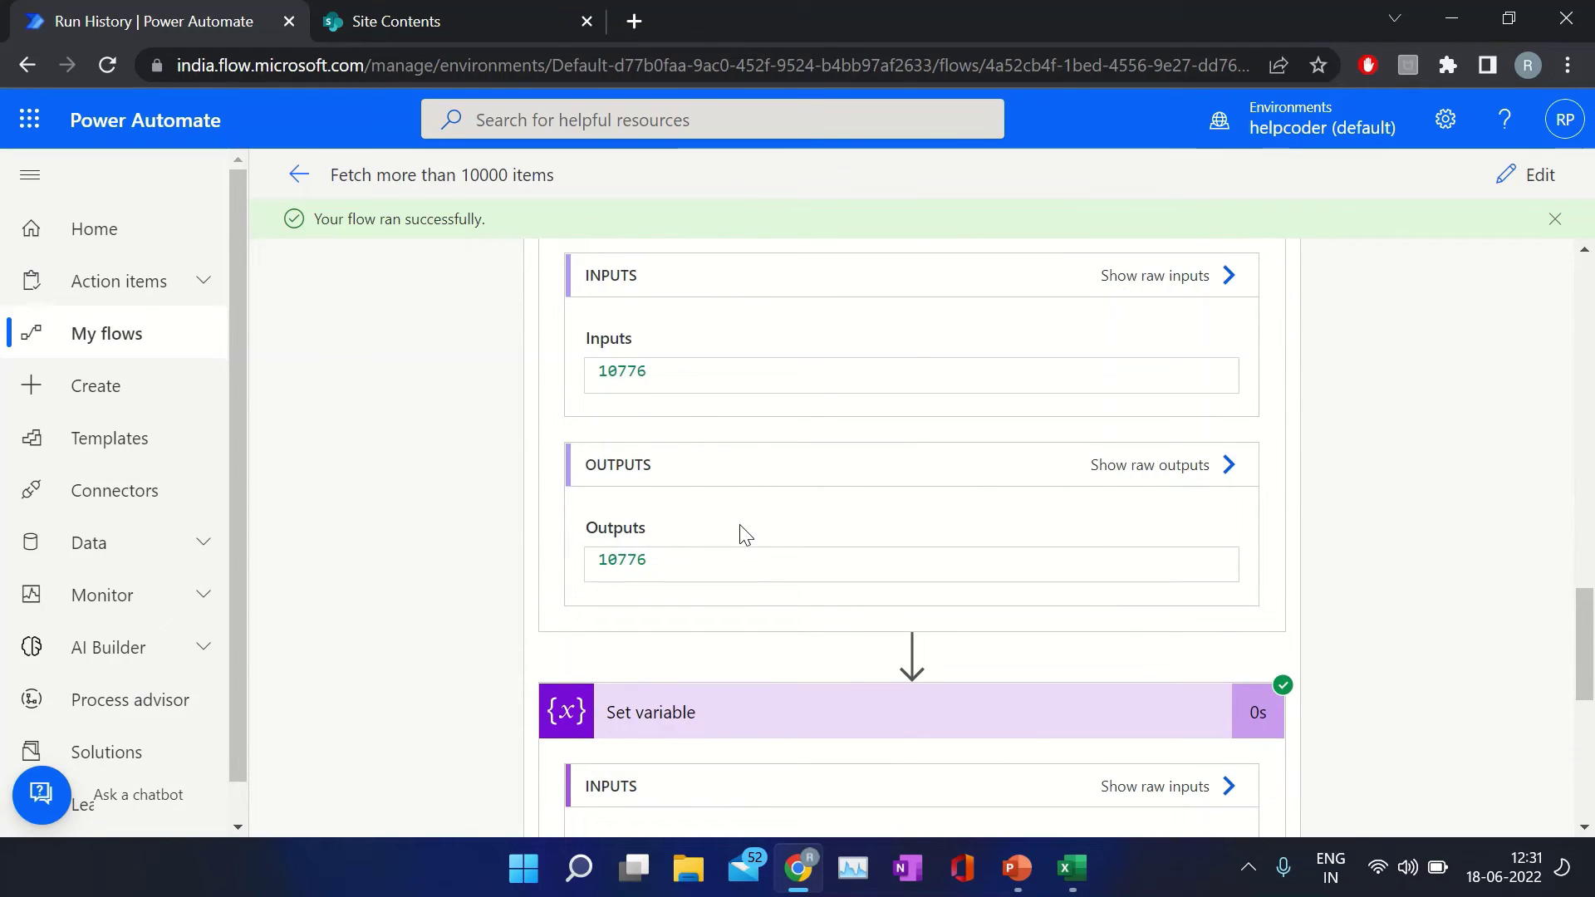
scroll(743, 528, up, 6)
scroll(371, 420, up, 5)
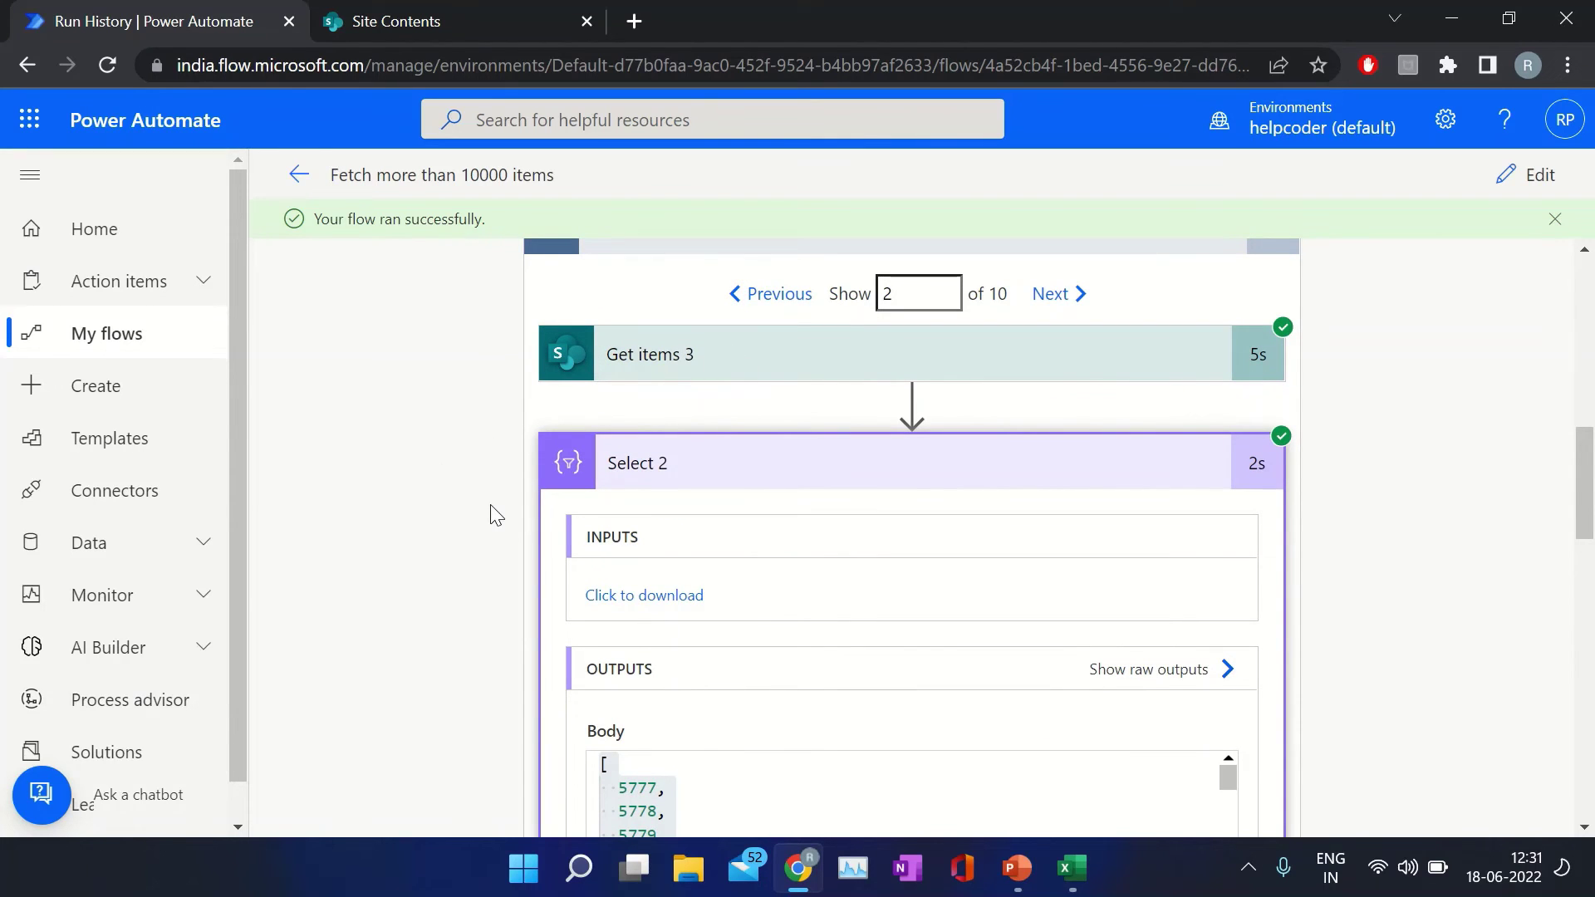
scroll(491, 512, down, 10)
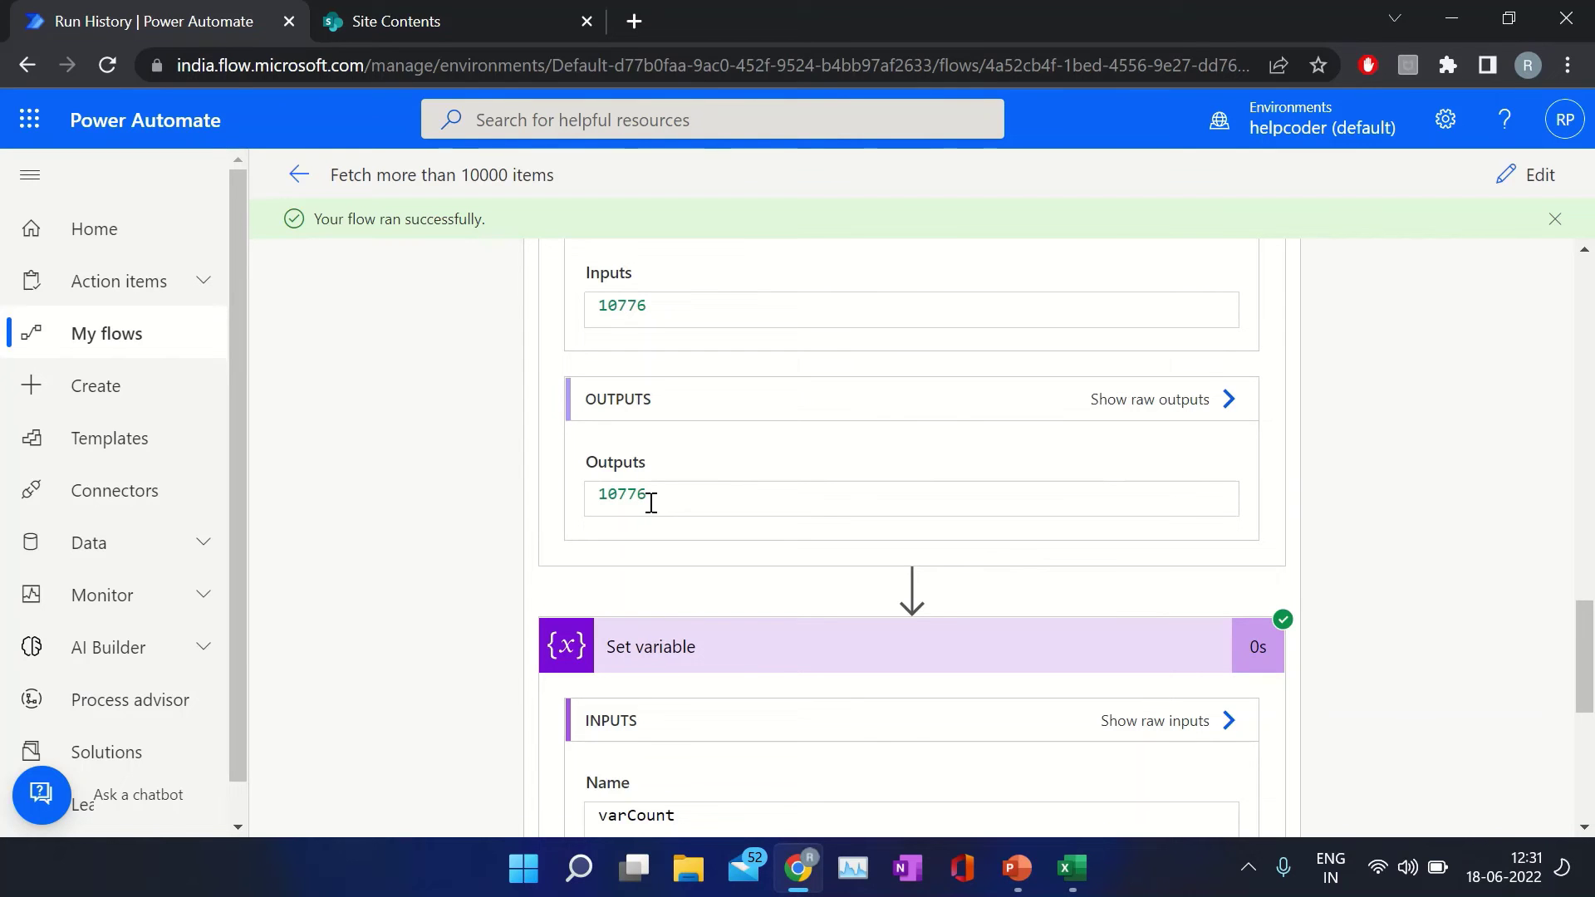
click(1072, 868)
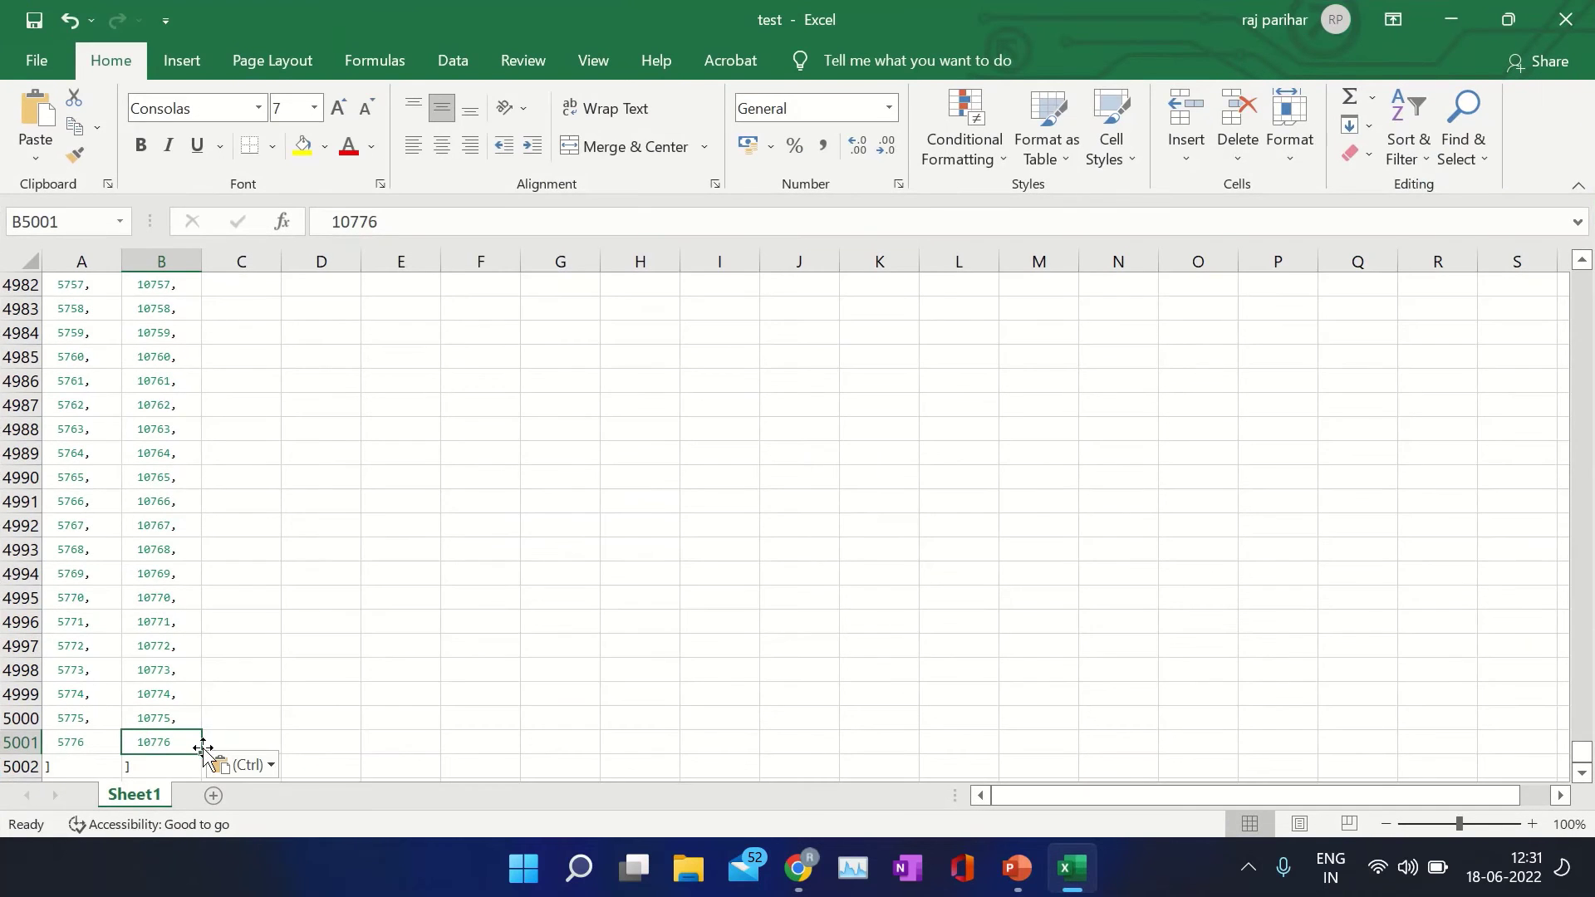
Return to the flow run, examine the varCount value in the second iteration's Set variable, and go back to the start of the flow.
click(1447, 33)
scroll(751, 452, down, 4)
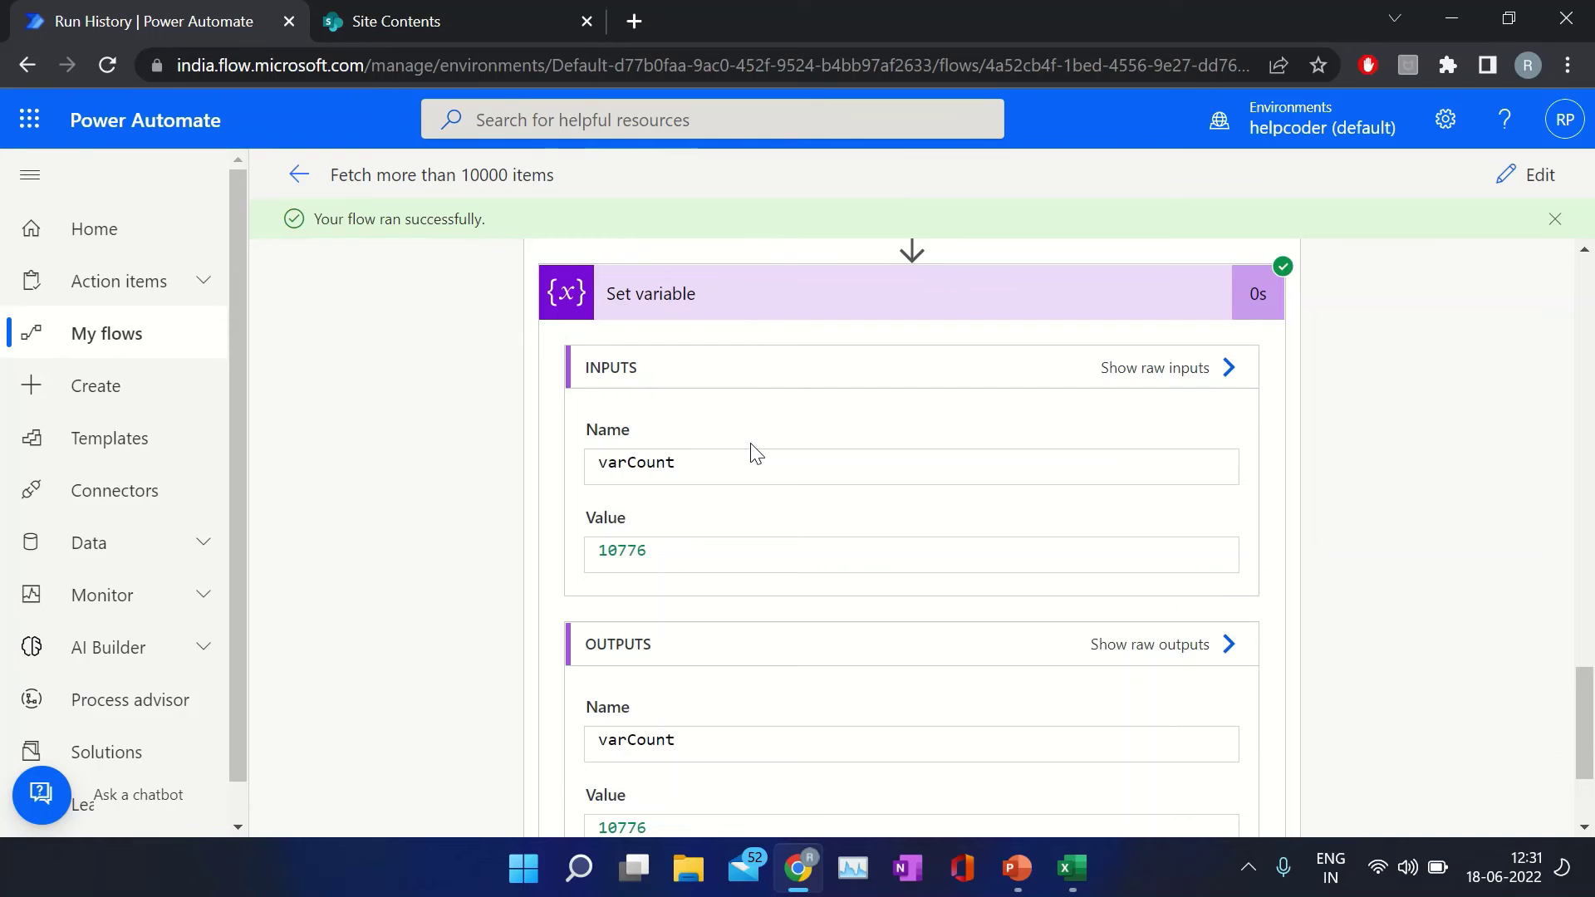
scroll(751, 452, down, 1)
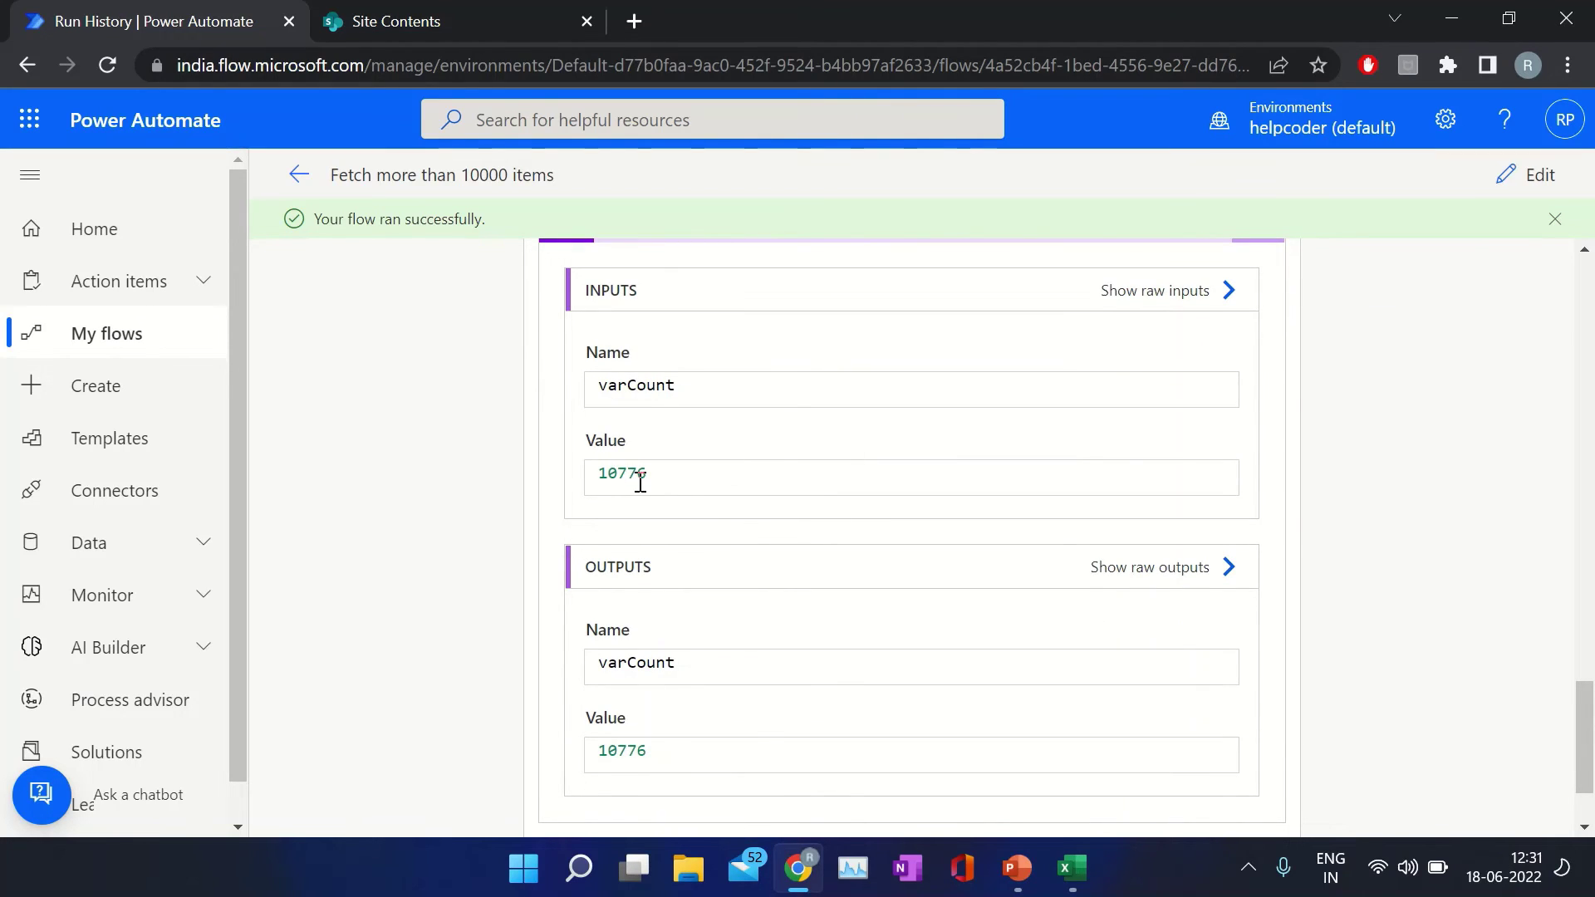
scroll(1440, 587, down, 15)
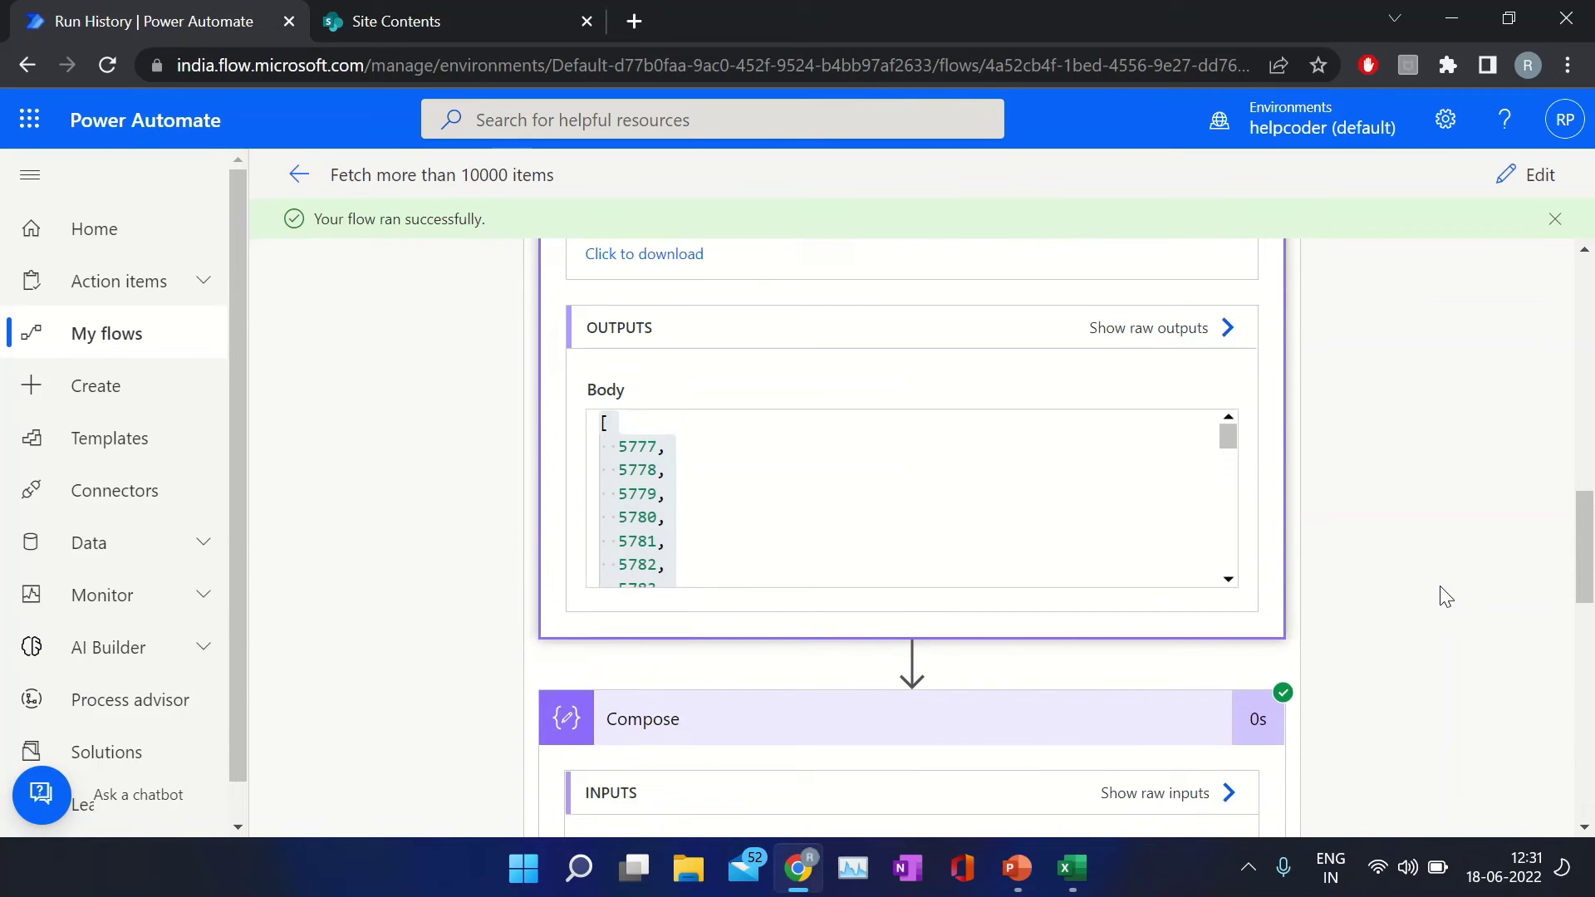
scroll(917, 802, down, 9)
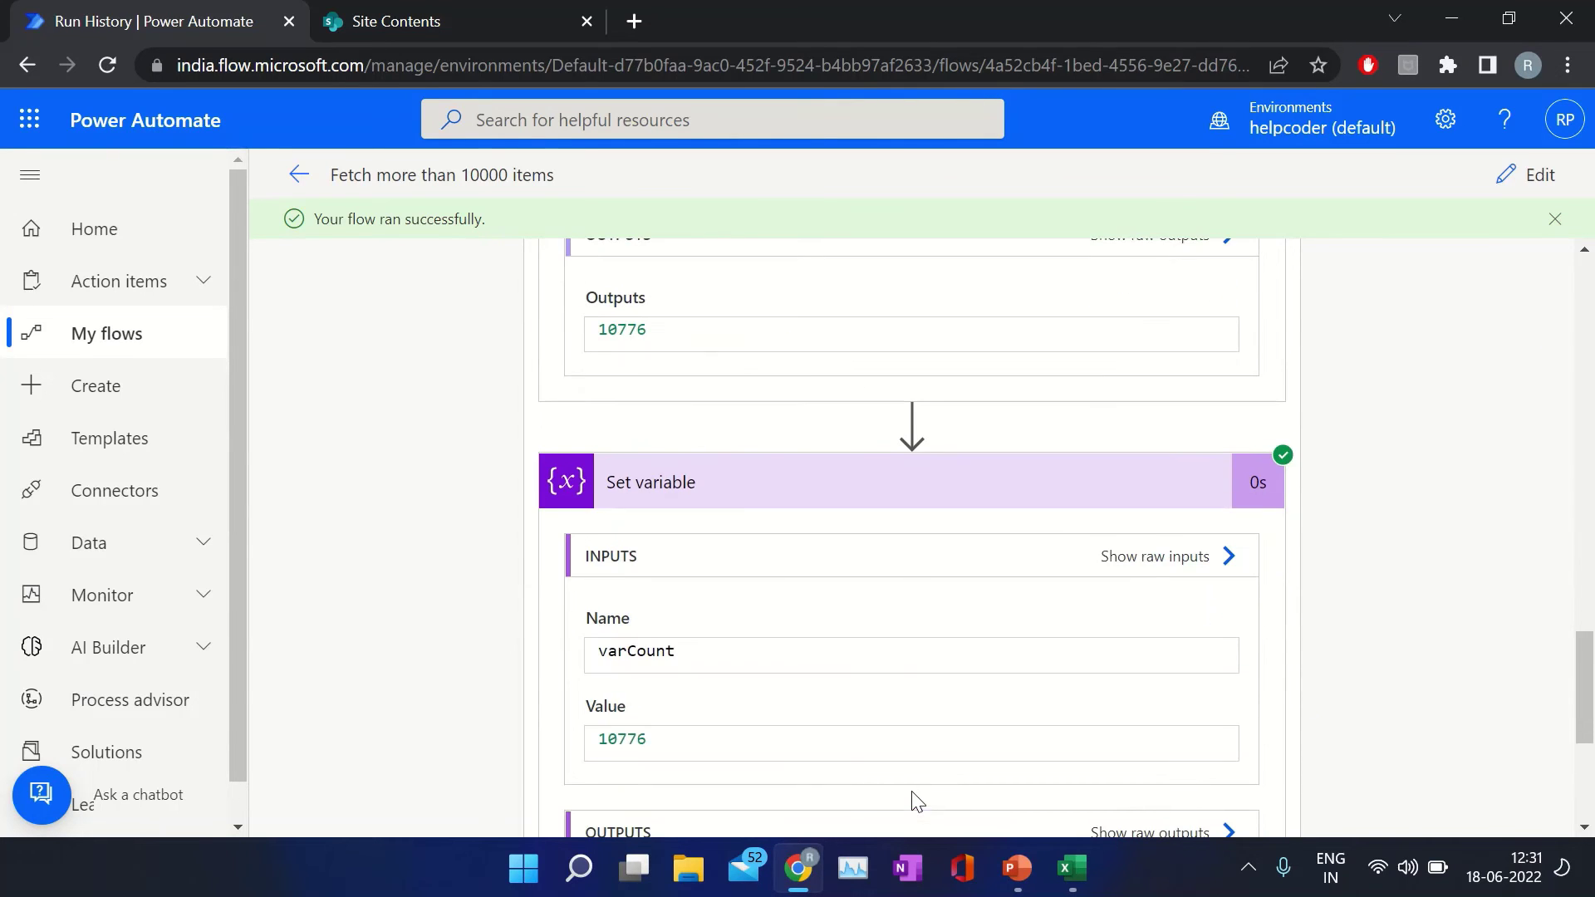
scroll(1374, 583, up, 20)
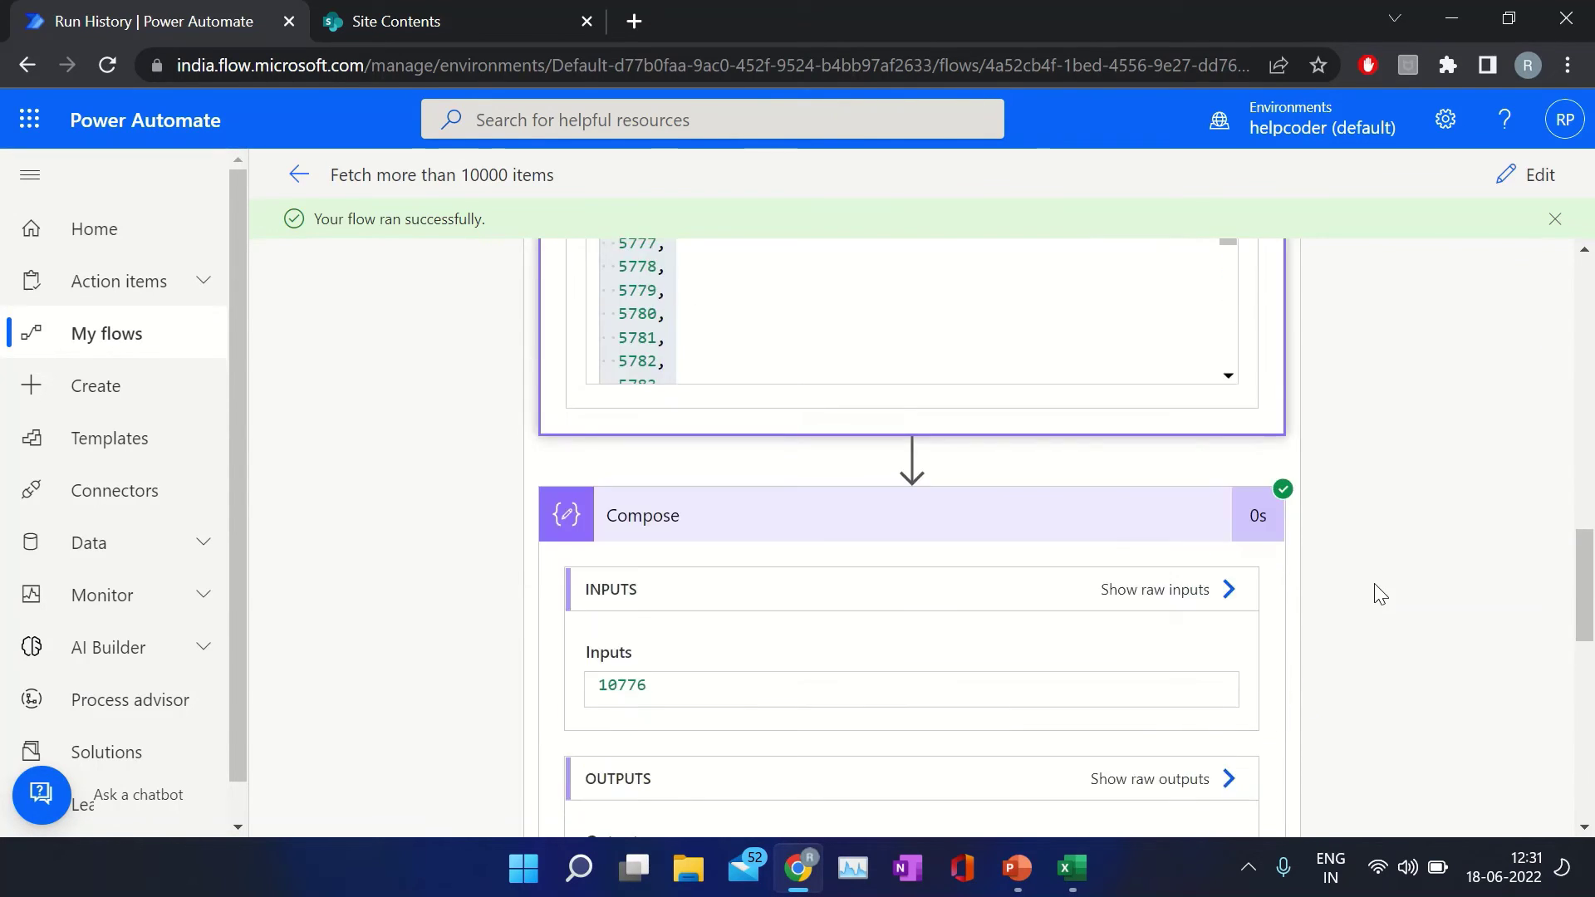
scroll(1374, 583, up, 4)
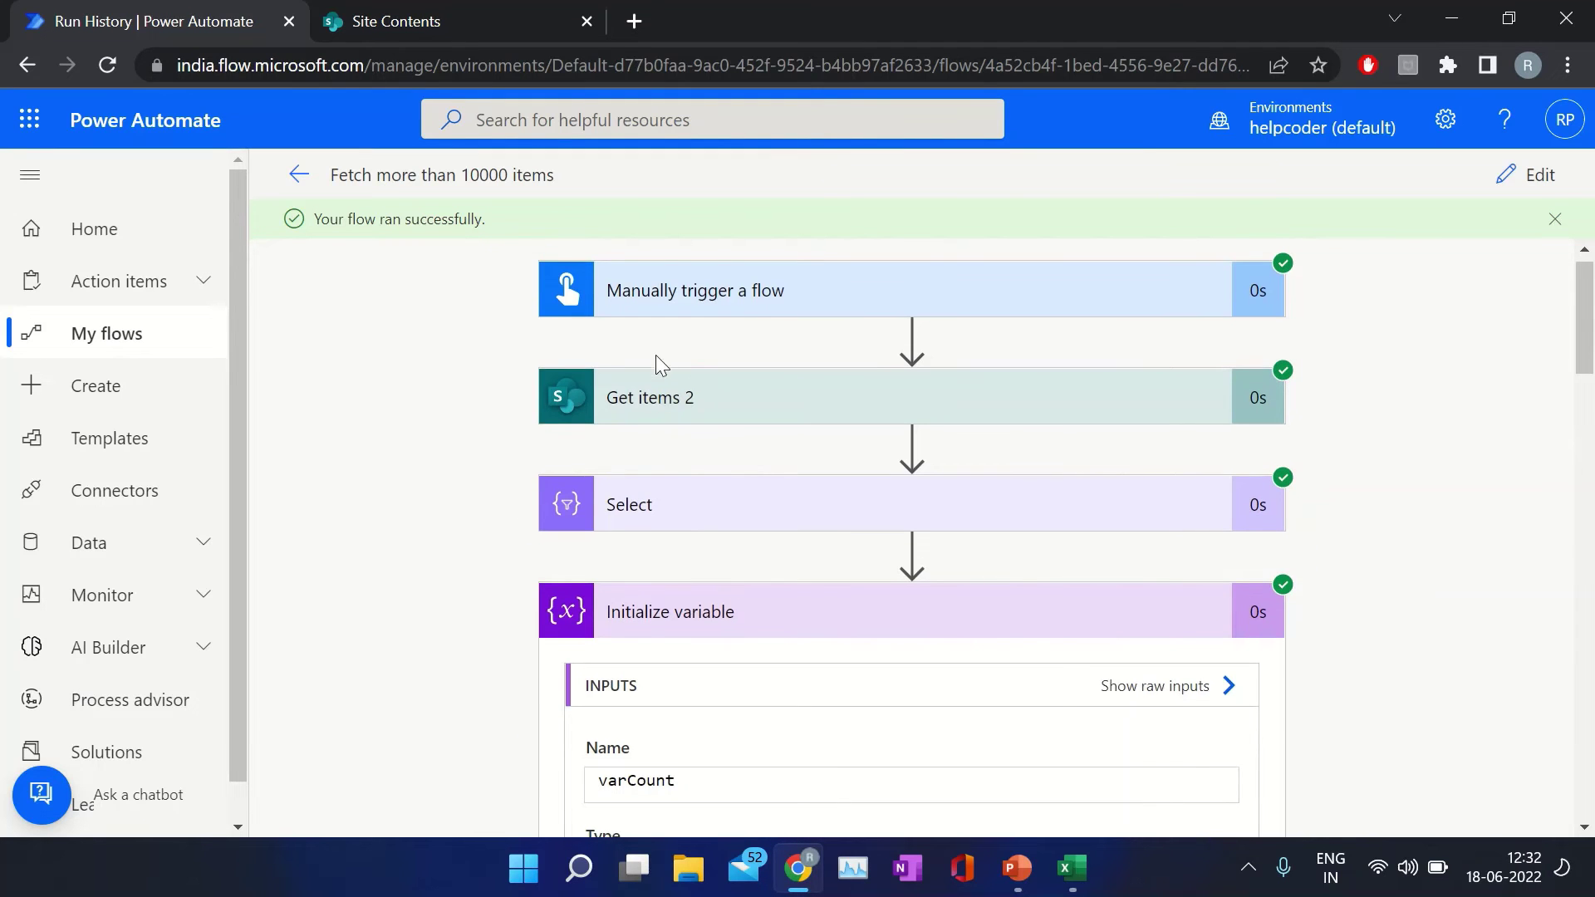
Expand the Select action above Initialize variable and examine its input item and the ID in its output body.
scroll(703, 646, down, 3)
scroll(669, 703, up, 2)
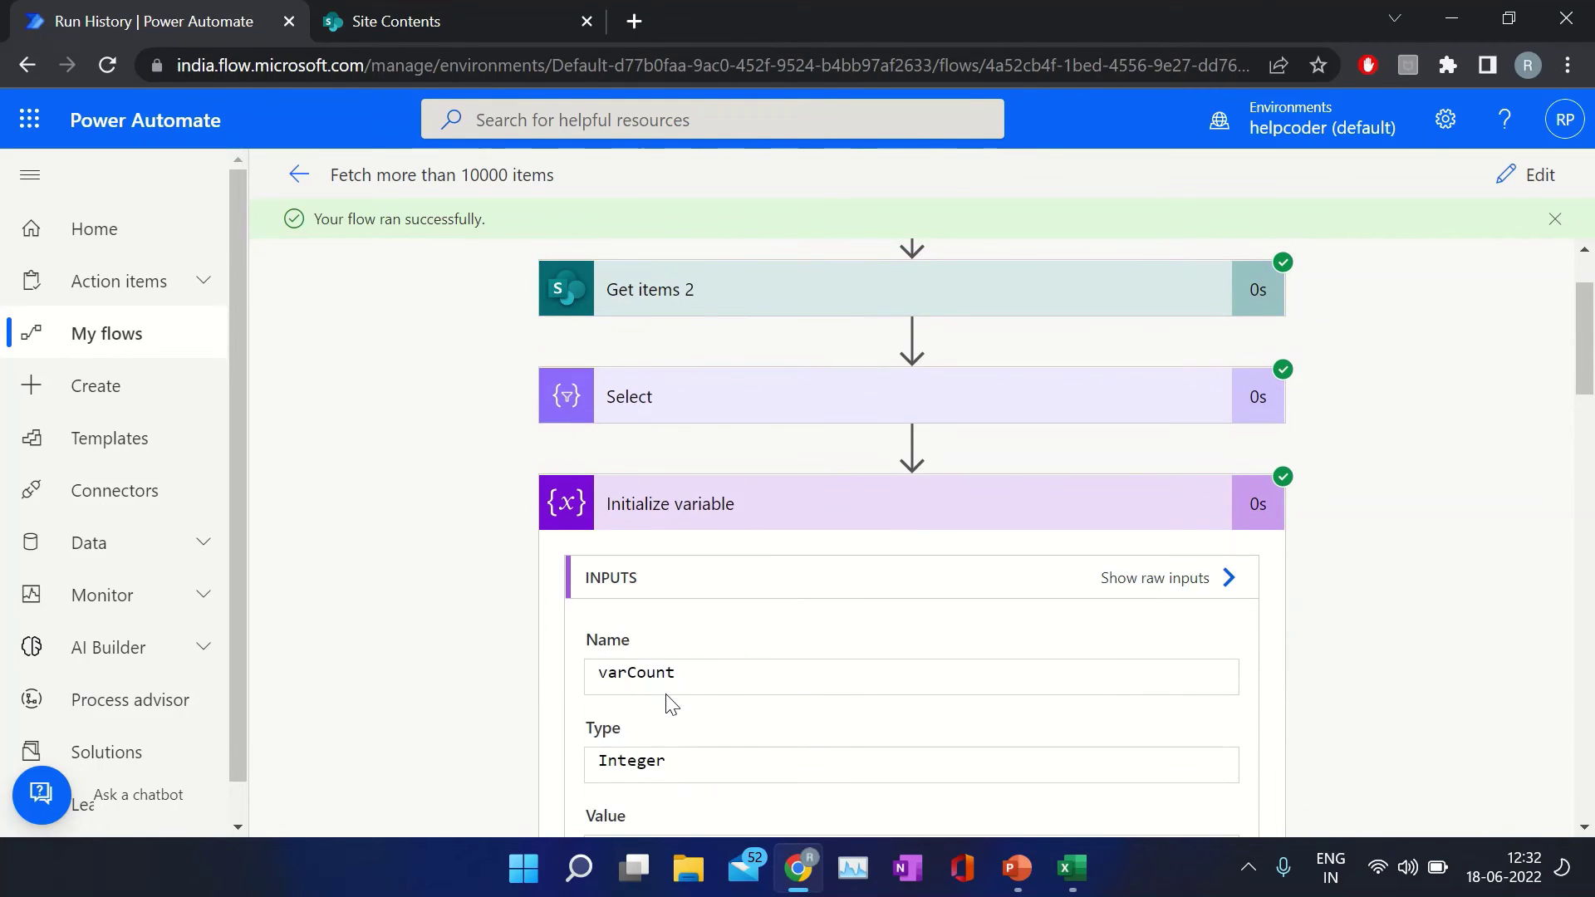
click(669, 424)
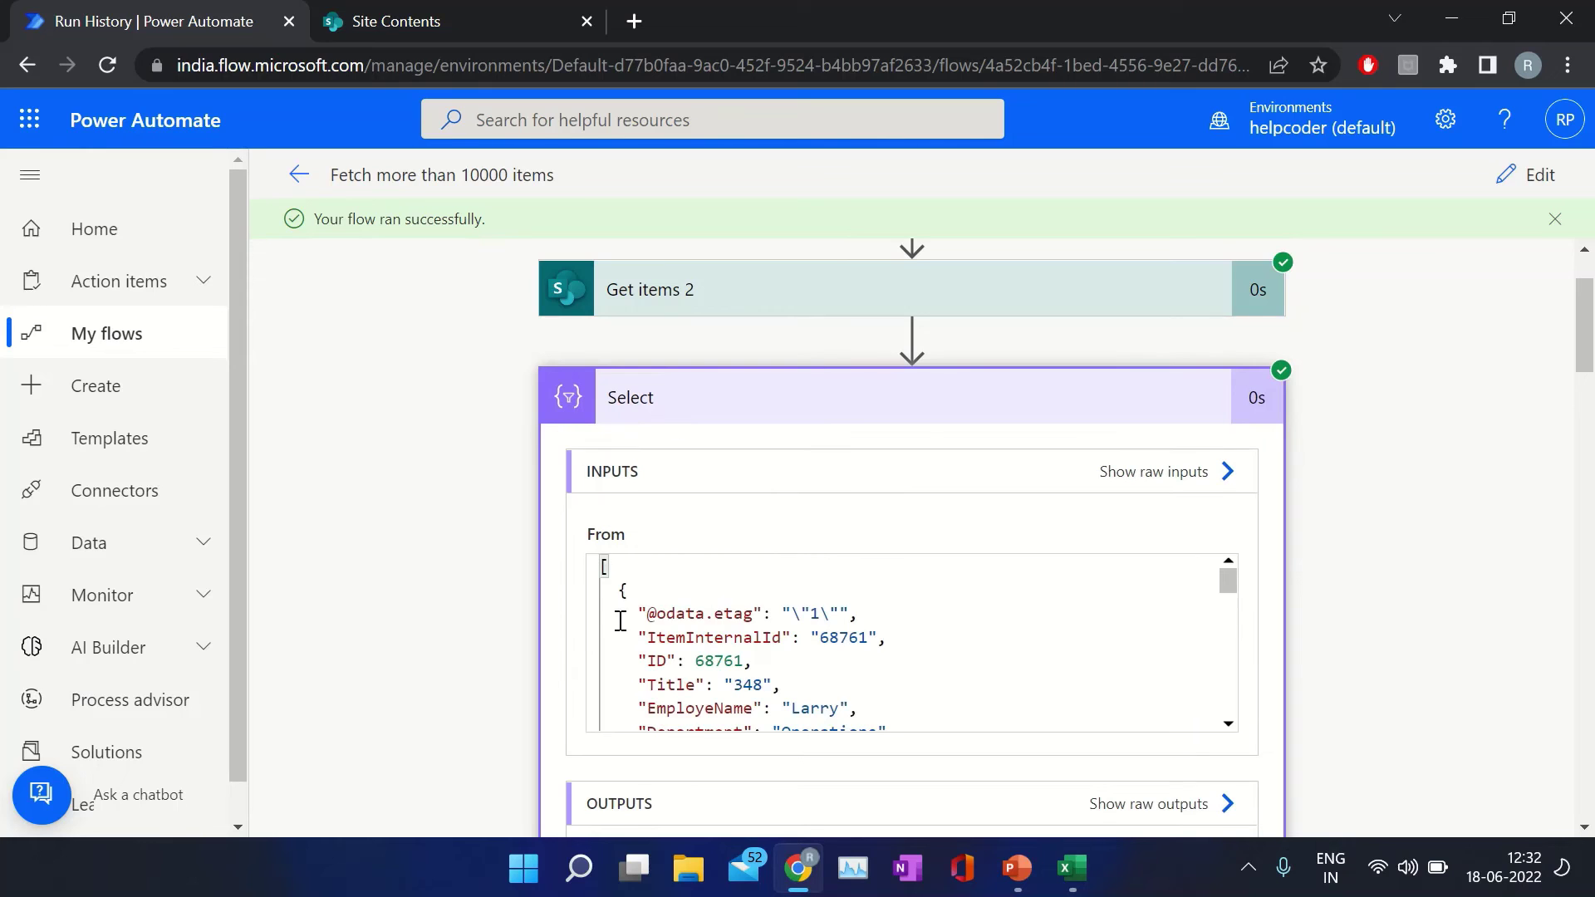
scroll(623, 623, down, 2)
scroll(624, 625, up, 1)
scroll(623, 626, up, 1)
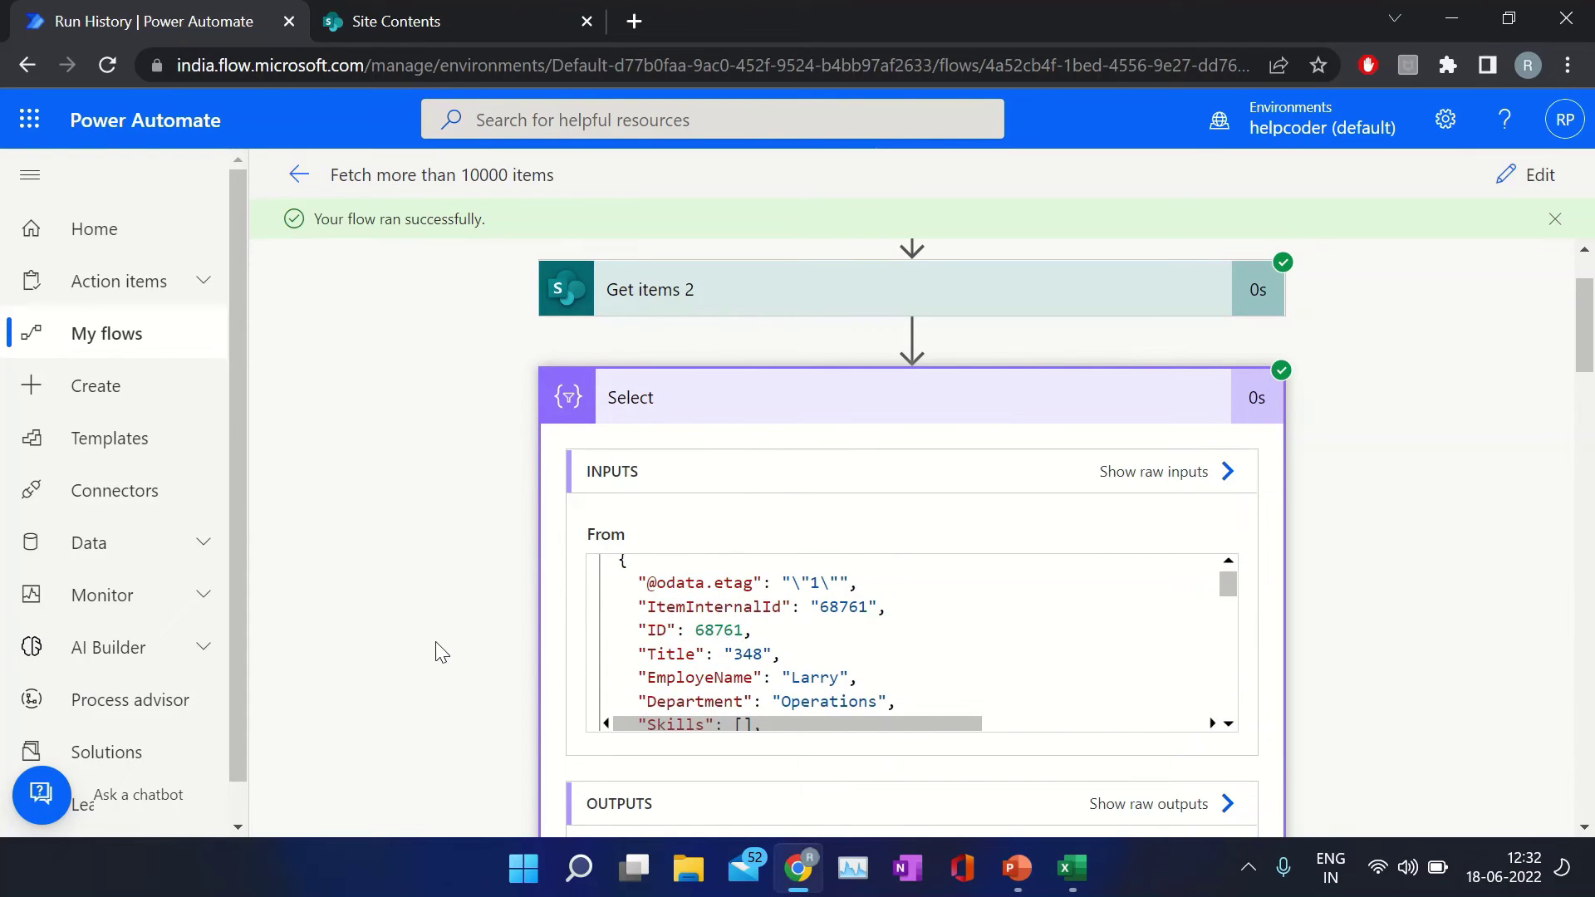
scroll(435, 642, down, 5)
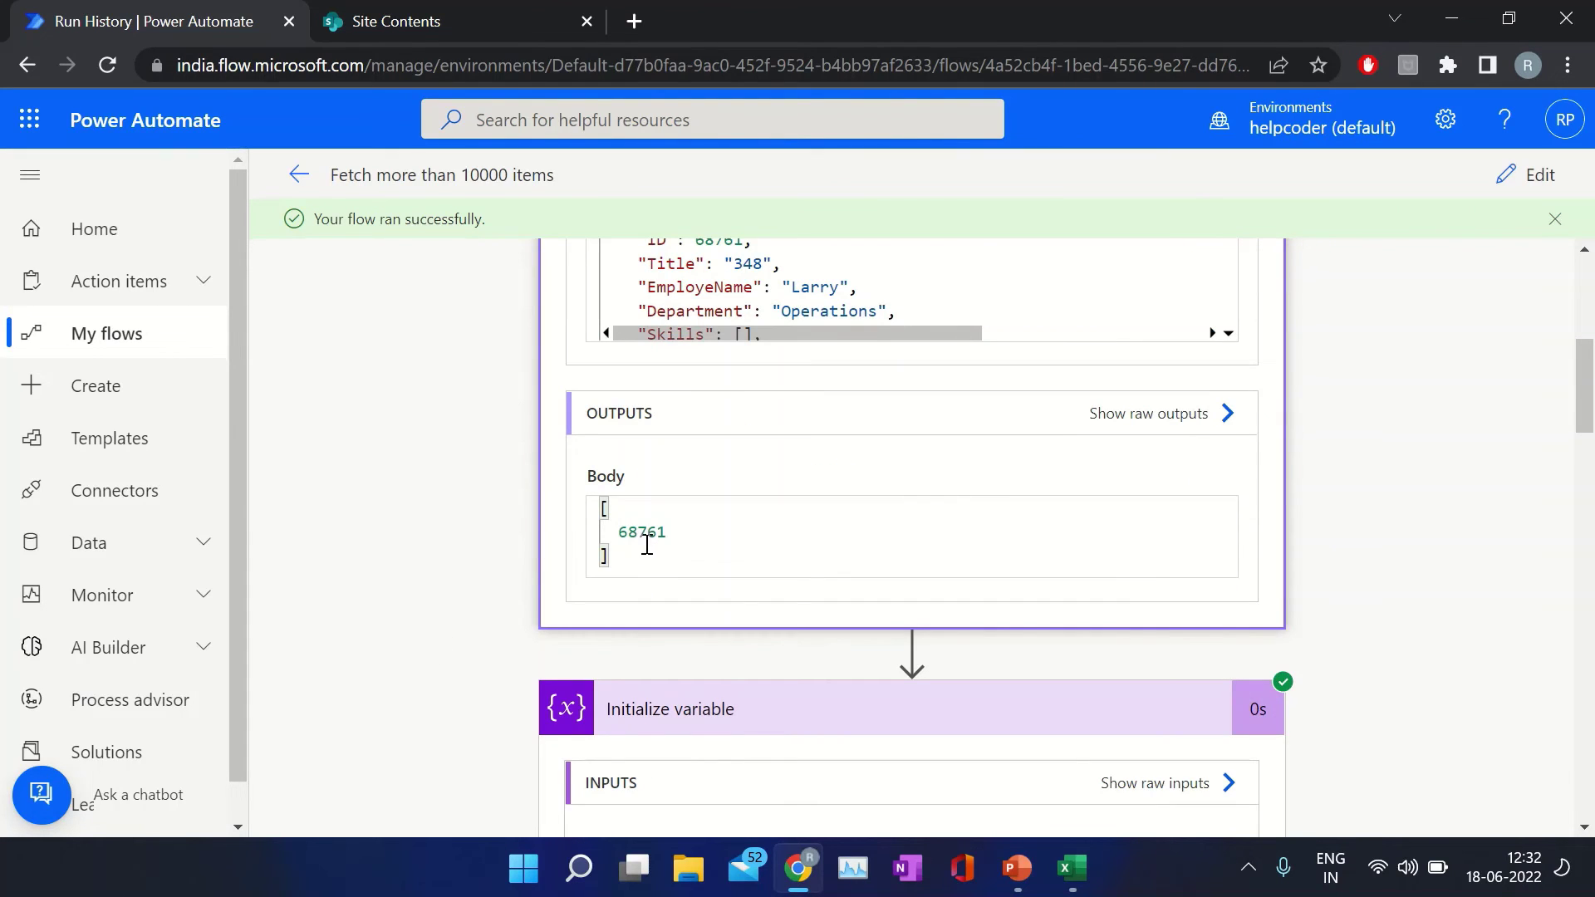
scroll(1313, 681, down, 4)
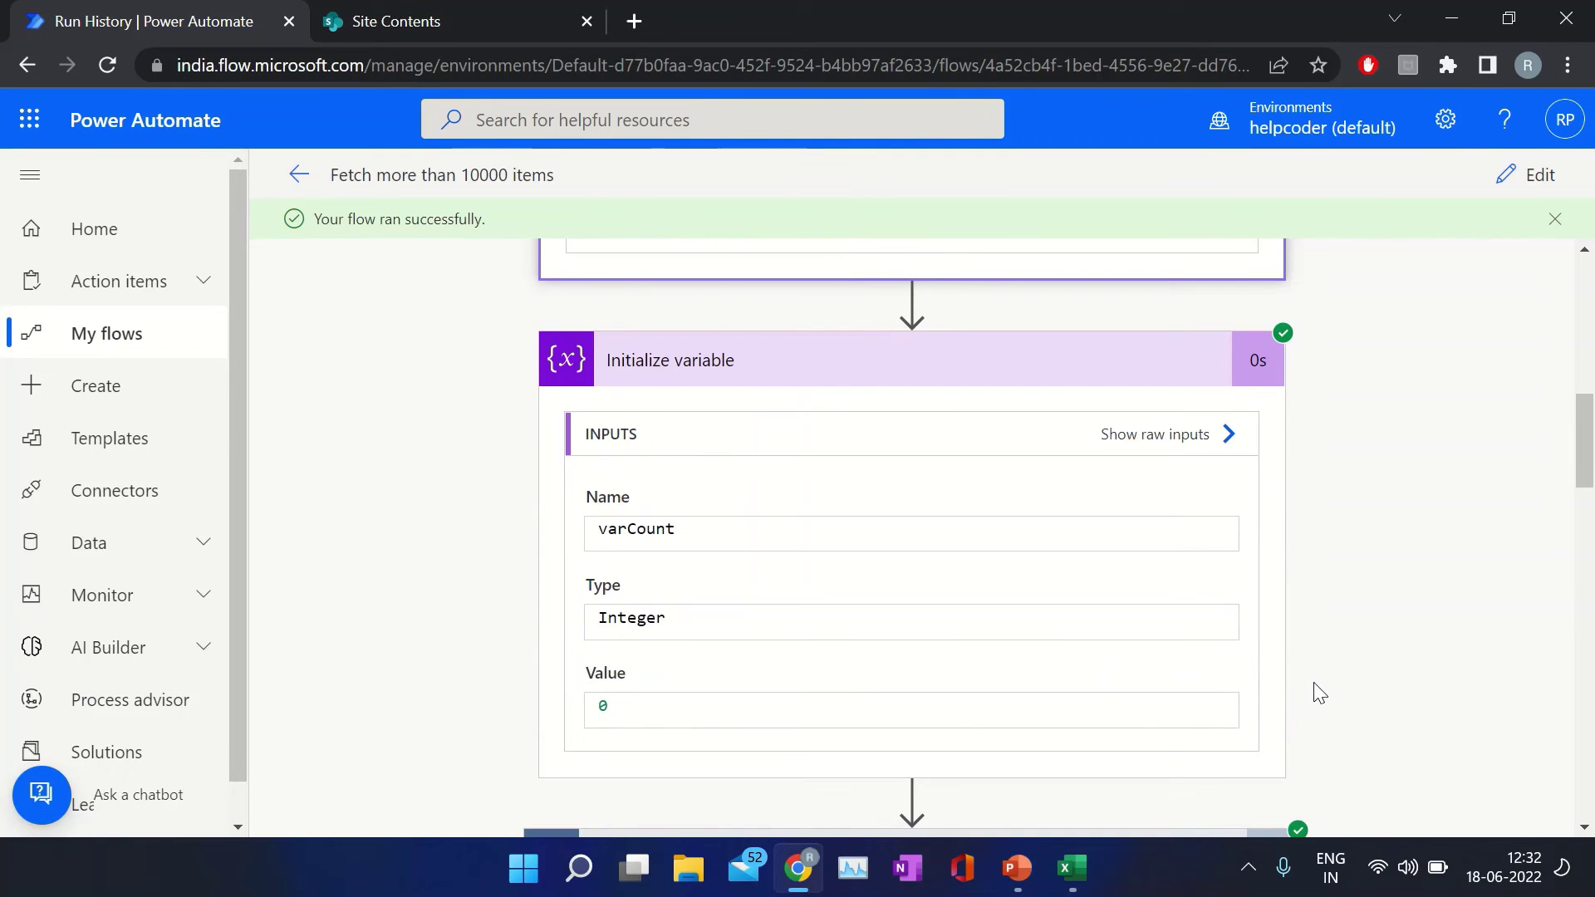
Show the third Do until iteration and examine the filter query and top count of Get items 3, collapsing it again.
scroll(1314, 684, down, 6)
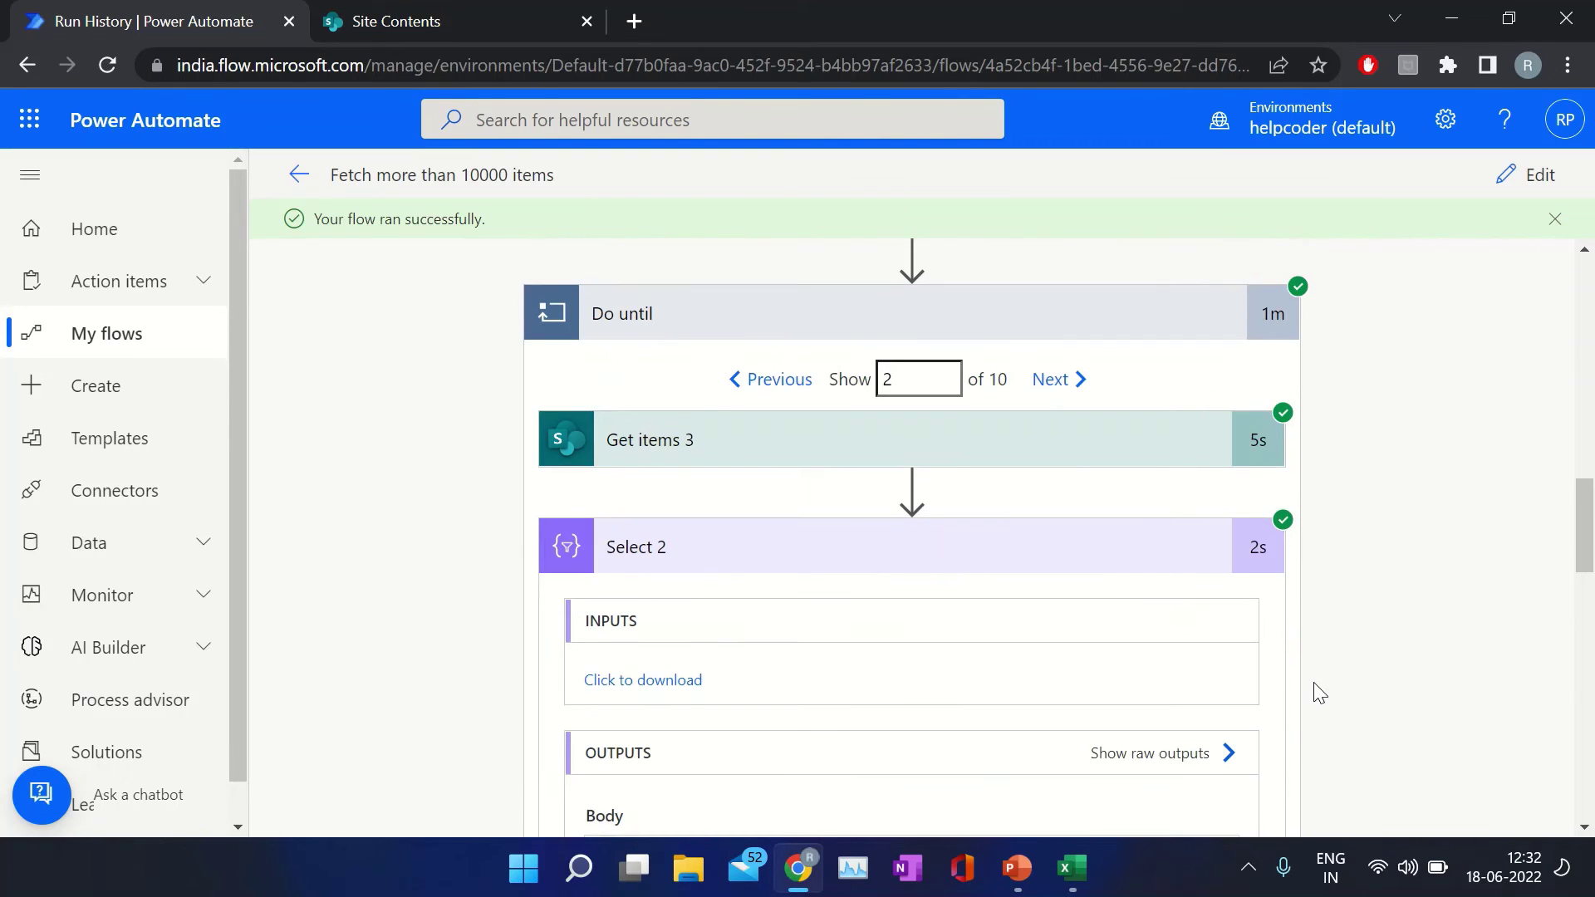
click(1056, 382)
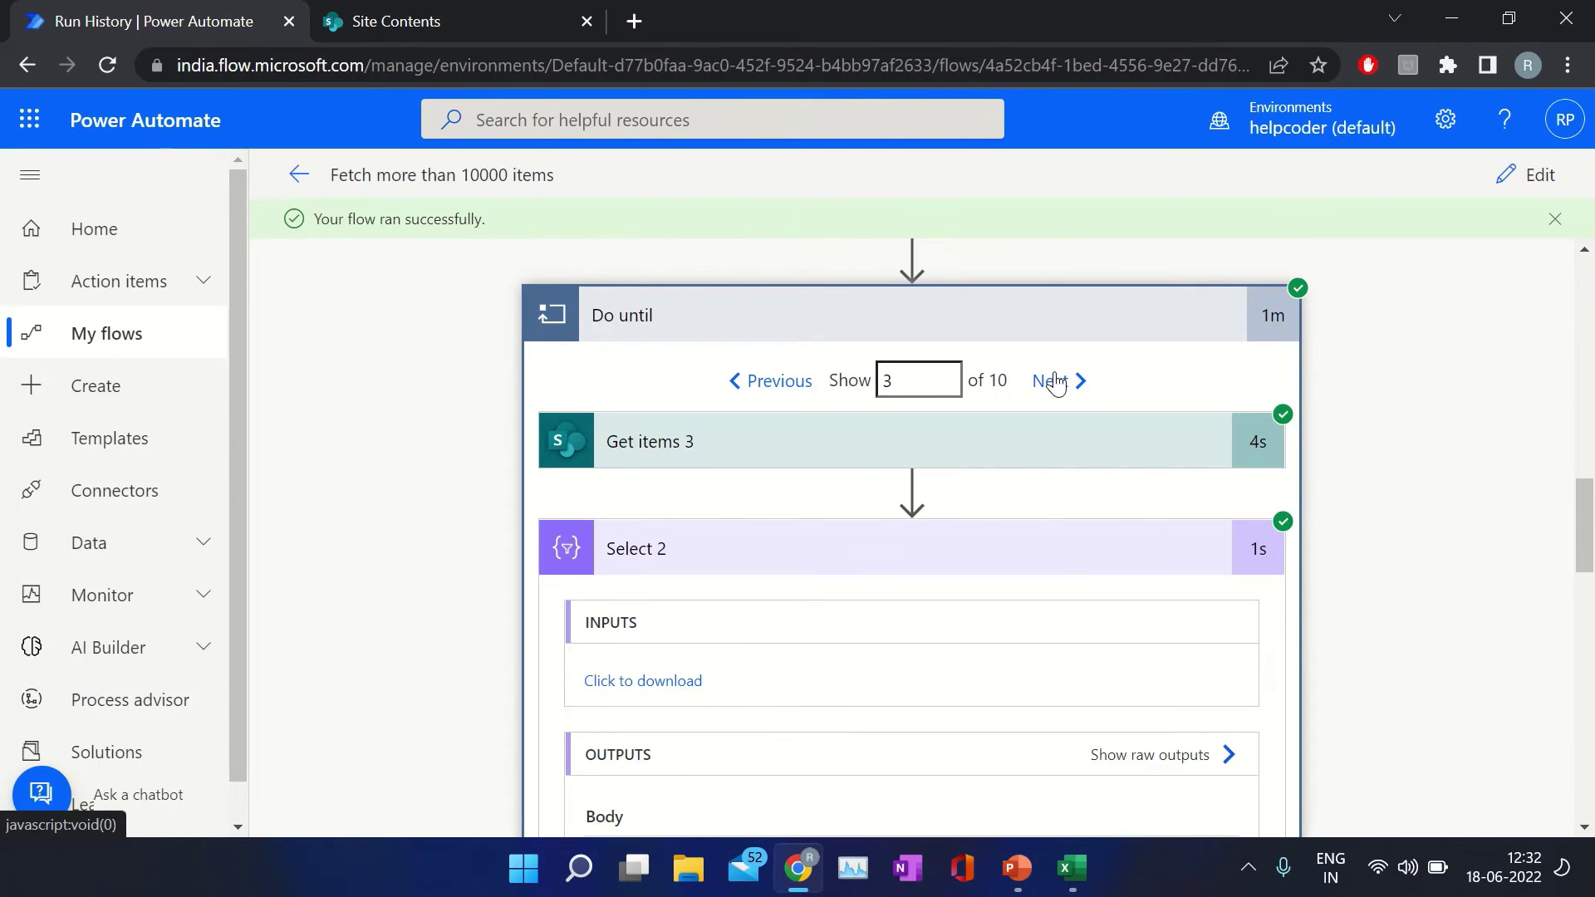
click(822, 548)
click(734, 441)
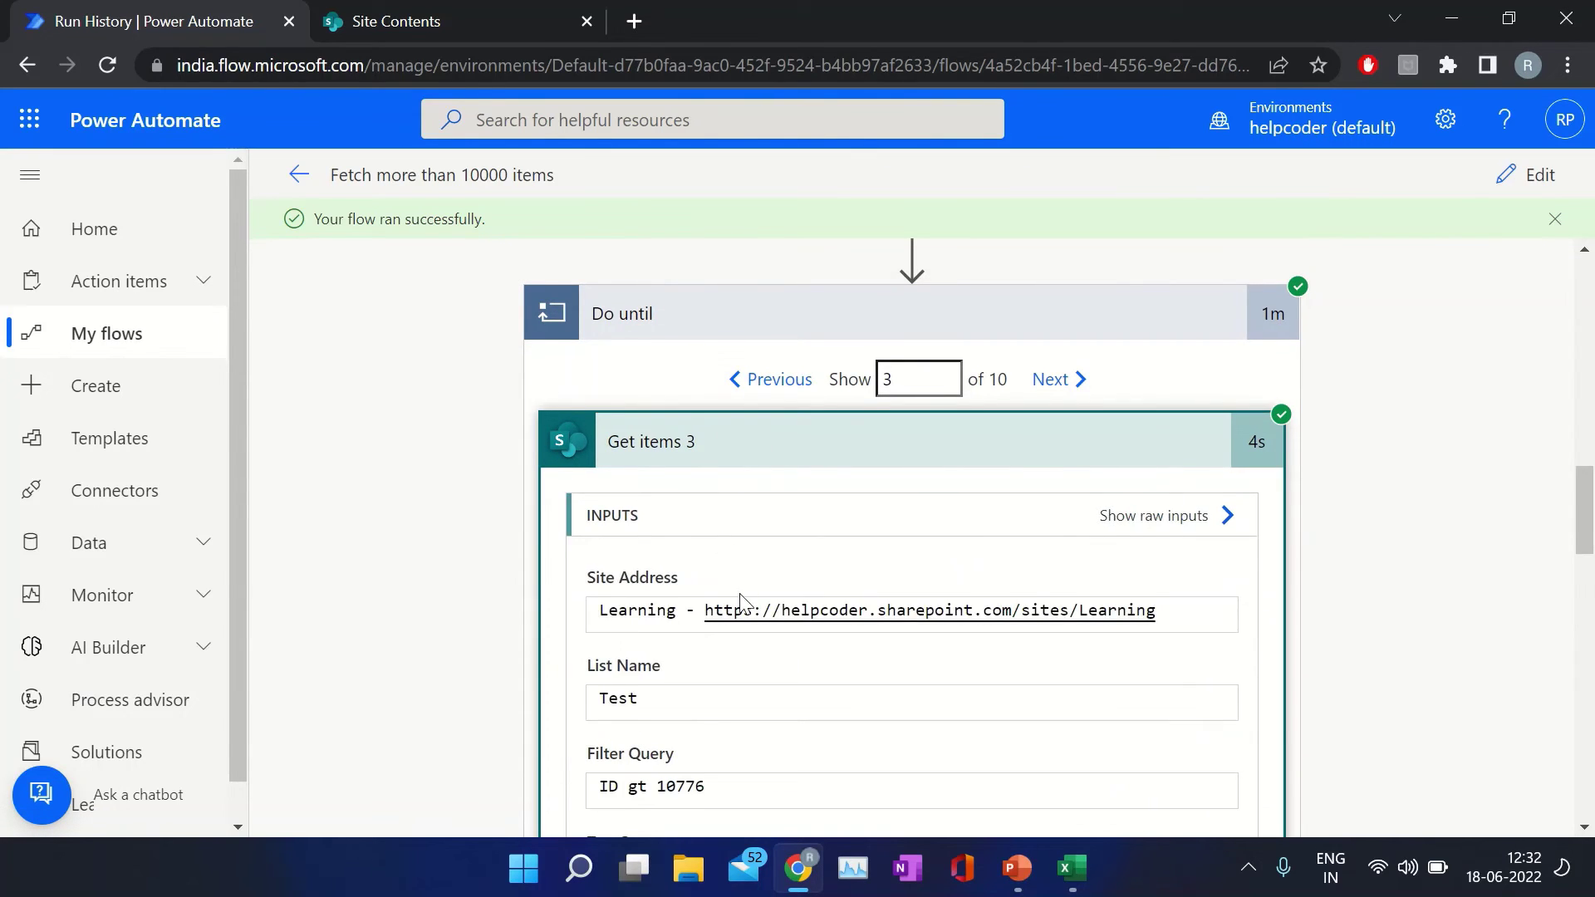
scroll(740, 600, down, 2)
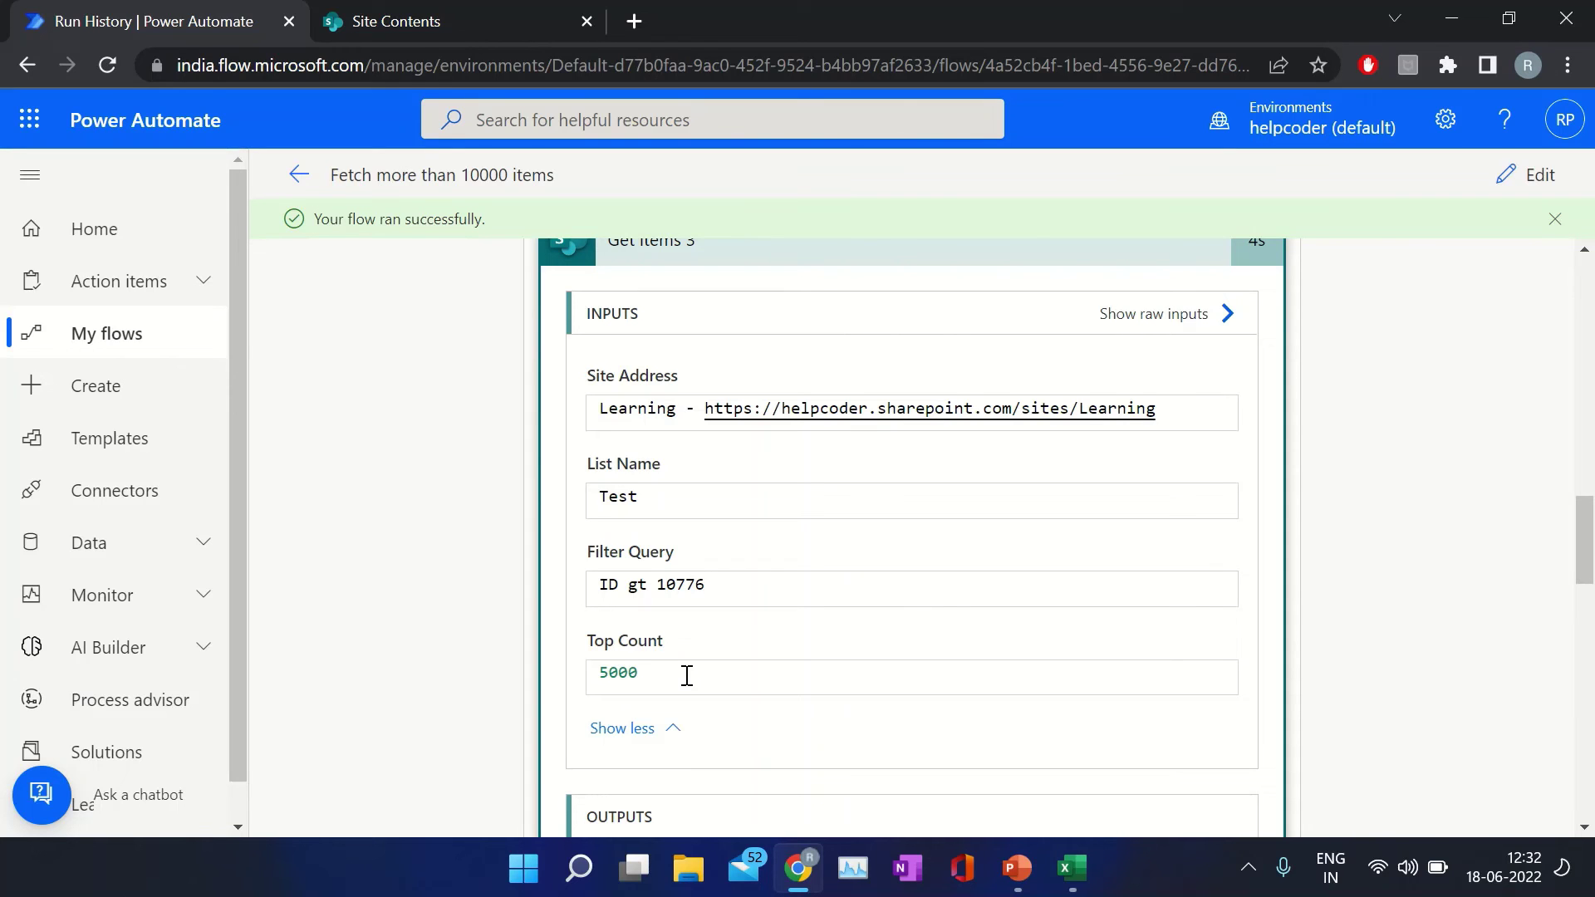
scroll(996, 634, up, 3)
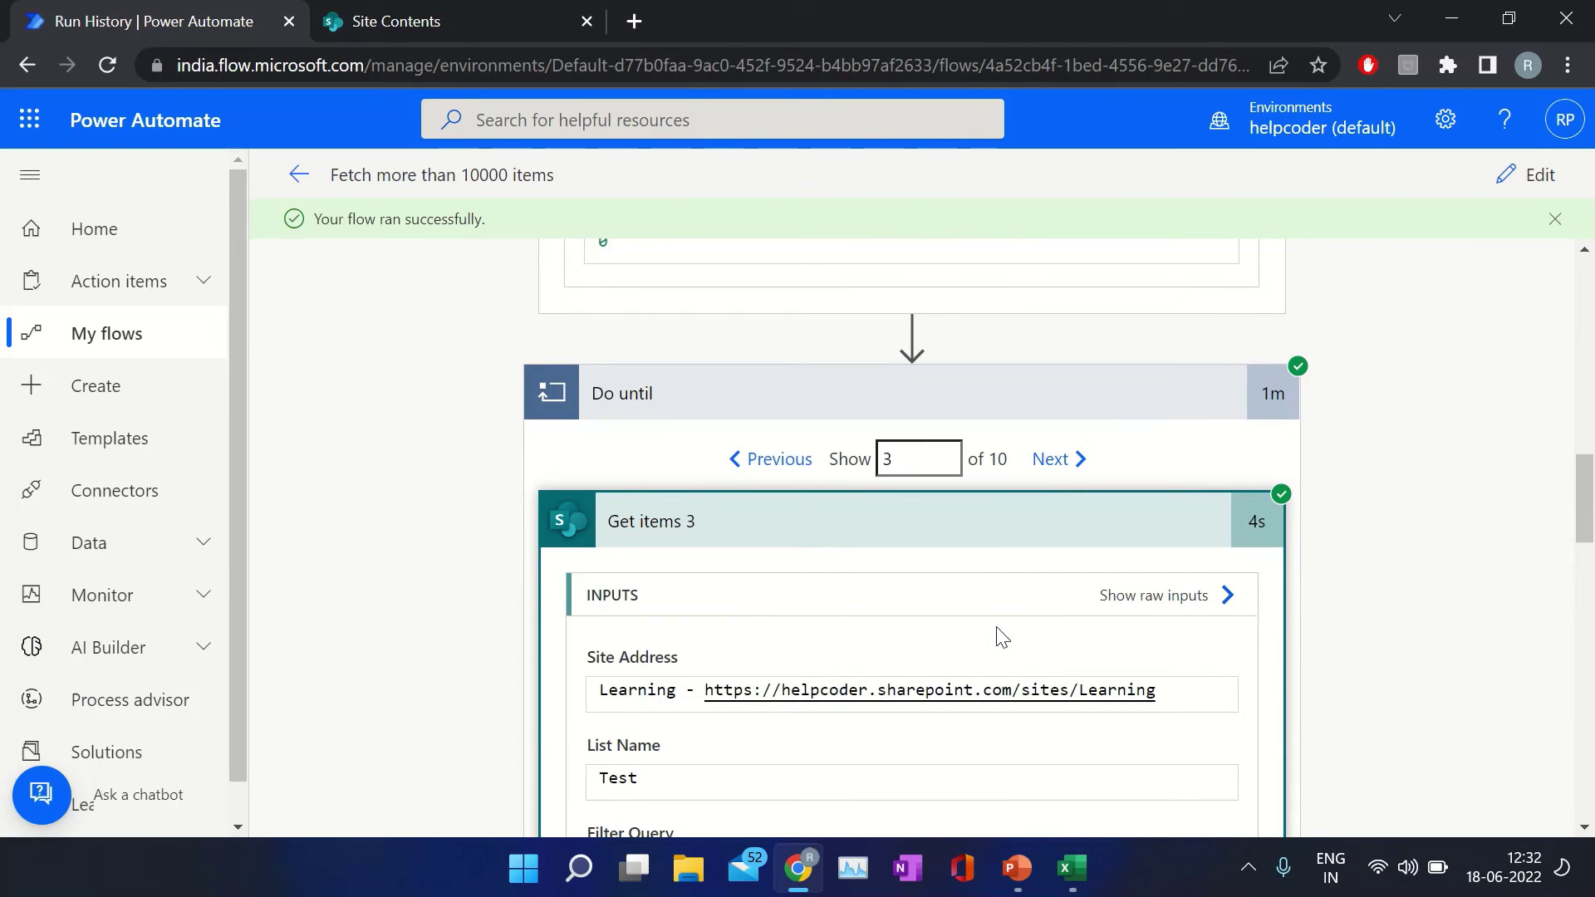
click(805, 539)
Copy the entire output body of Select 2 from the third iteration and paste it into the Excel workbook test starting at cell C1.
scroll(805, 536, down, 2)
scroll(805, 538, down, 2)
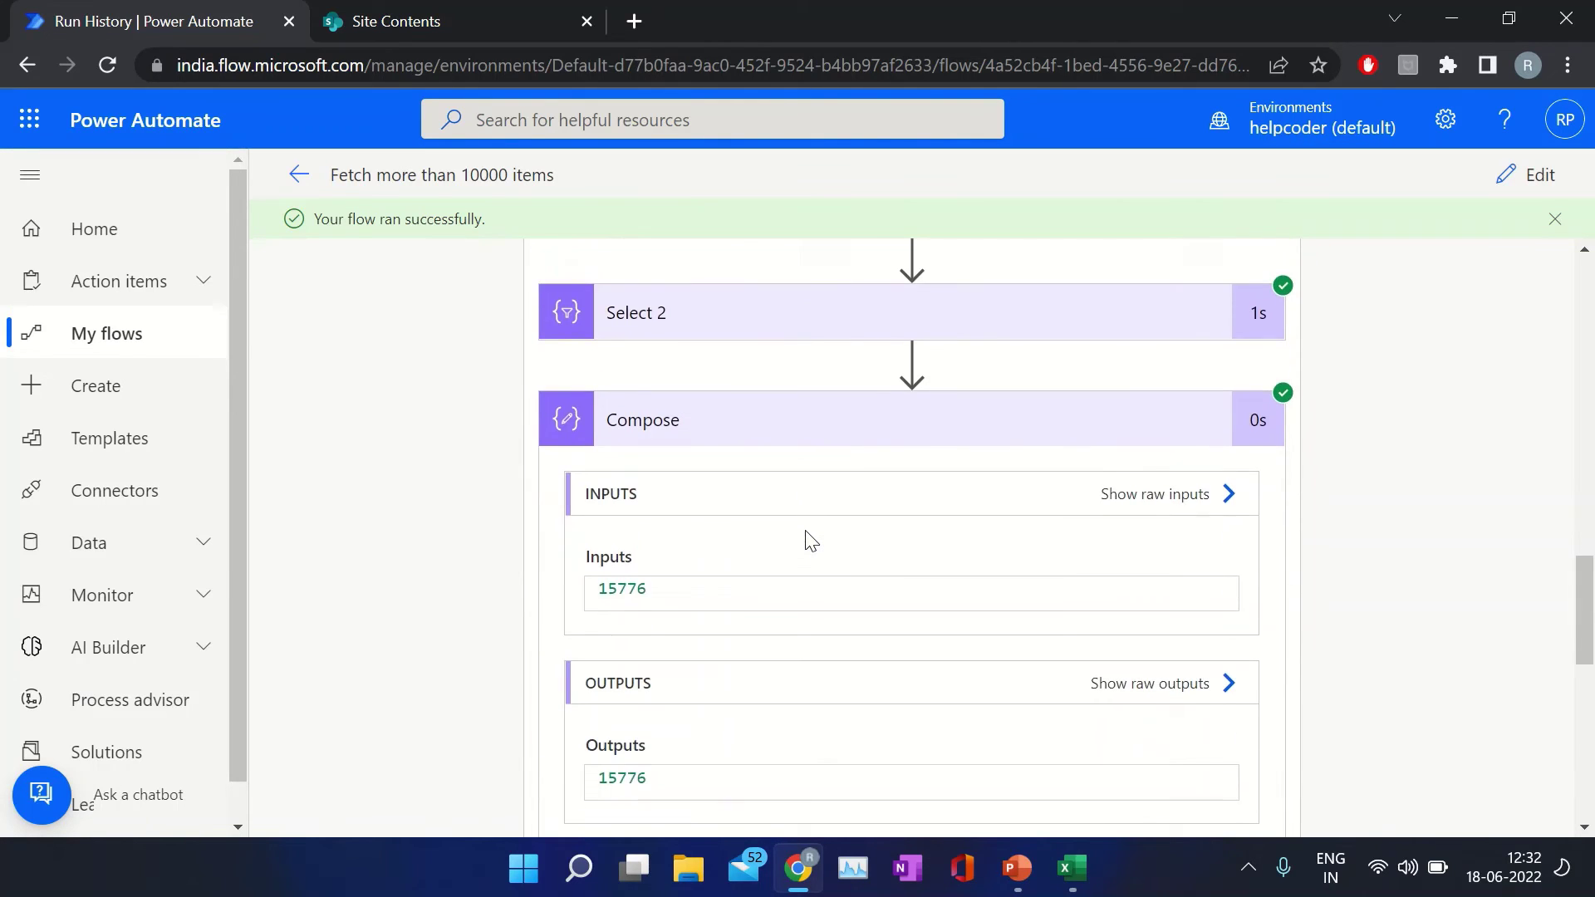
click(702, 315)
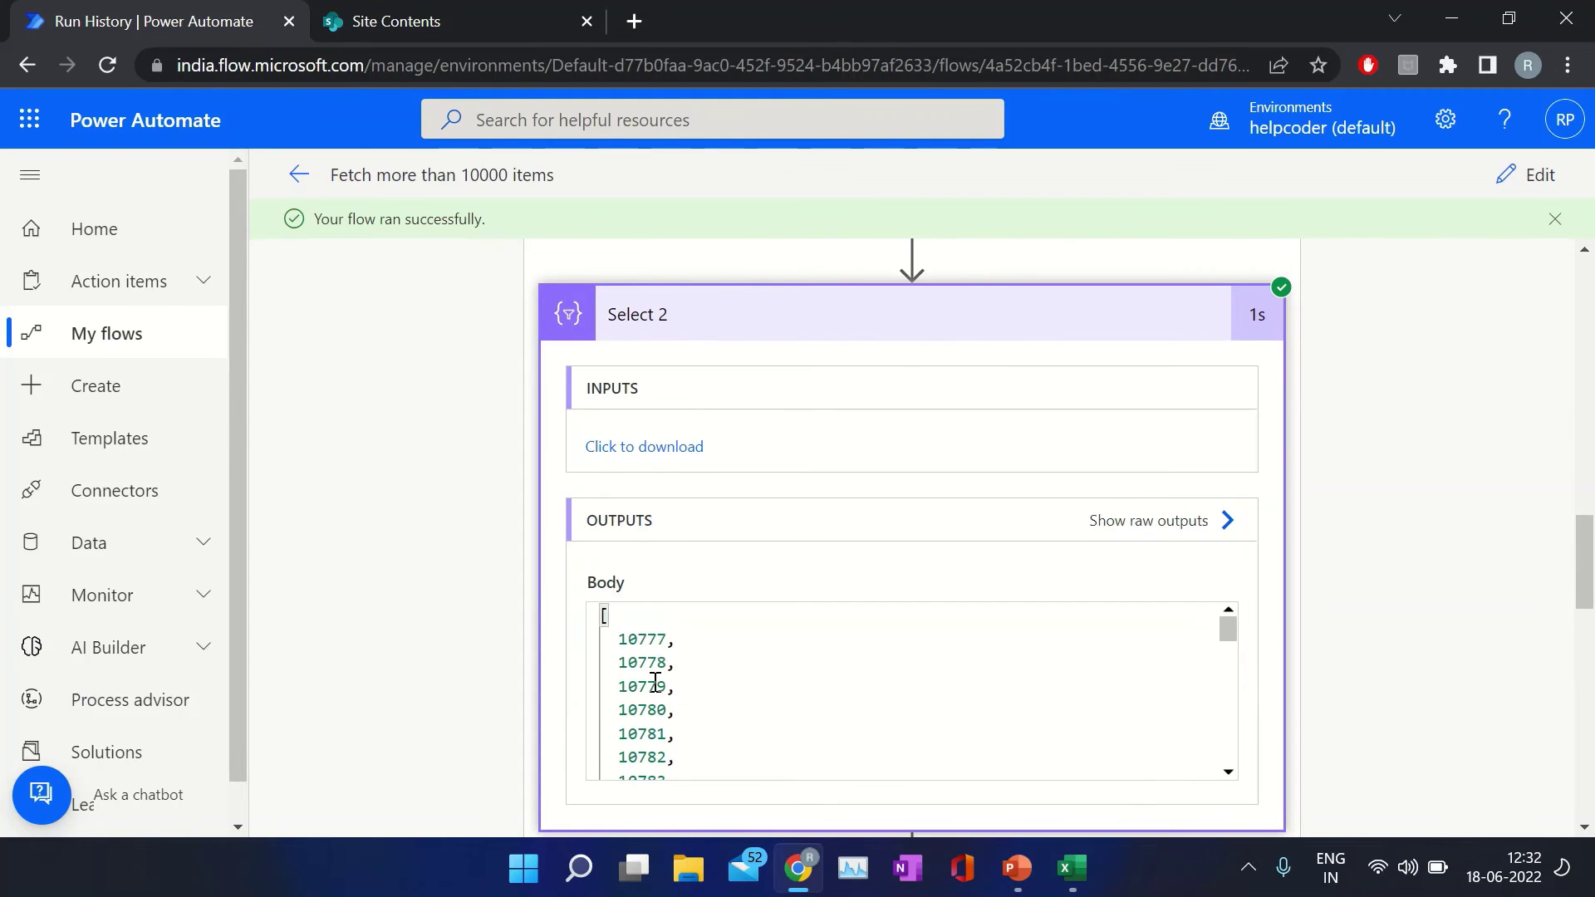
key(ctrl+a)
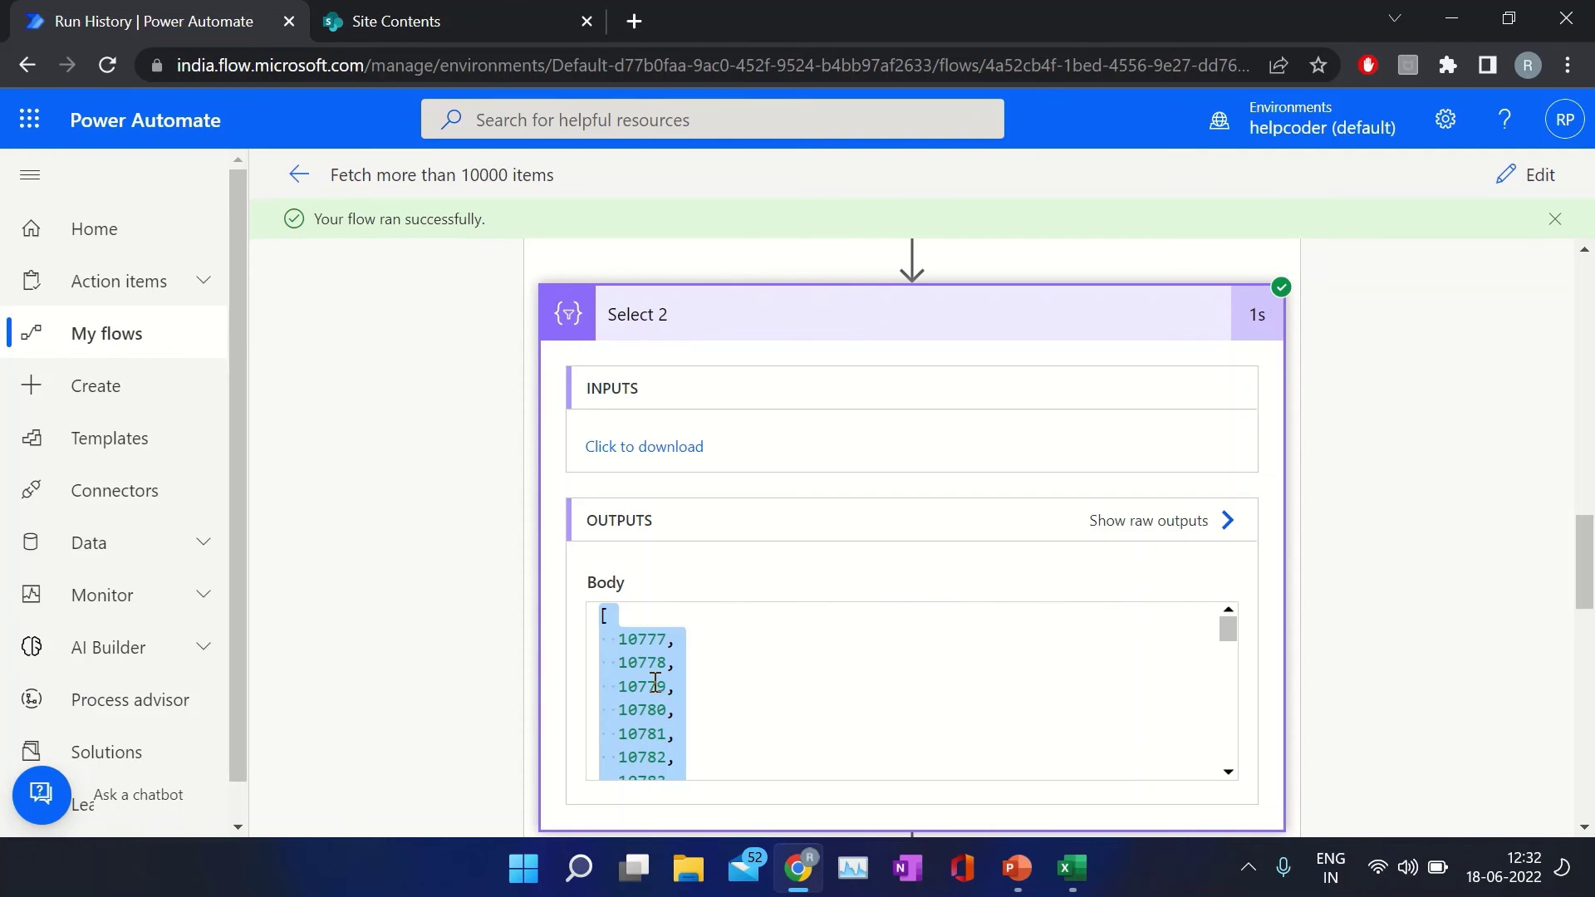
click(1072, 868)
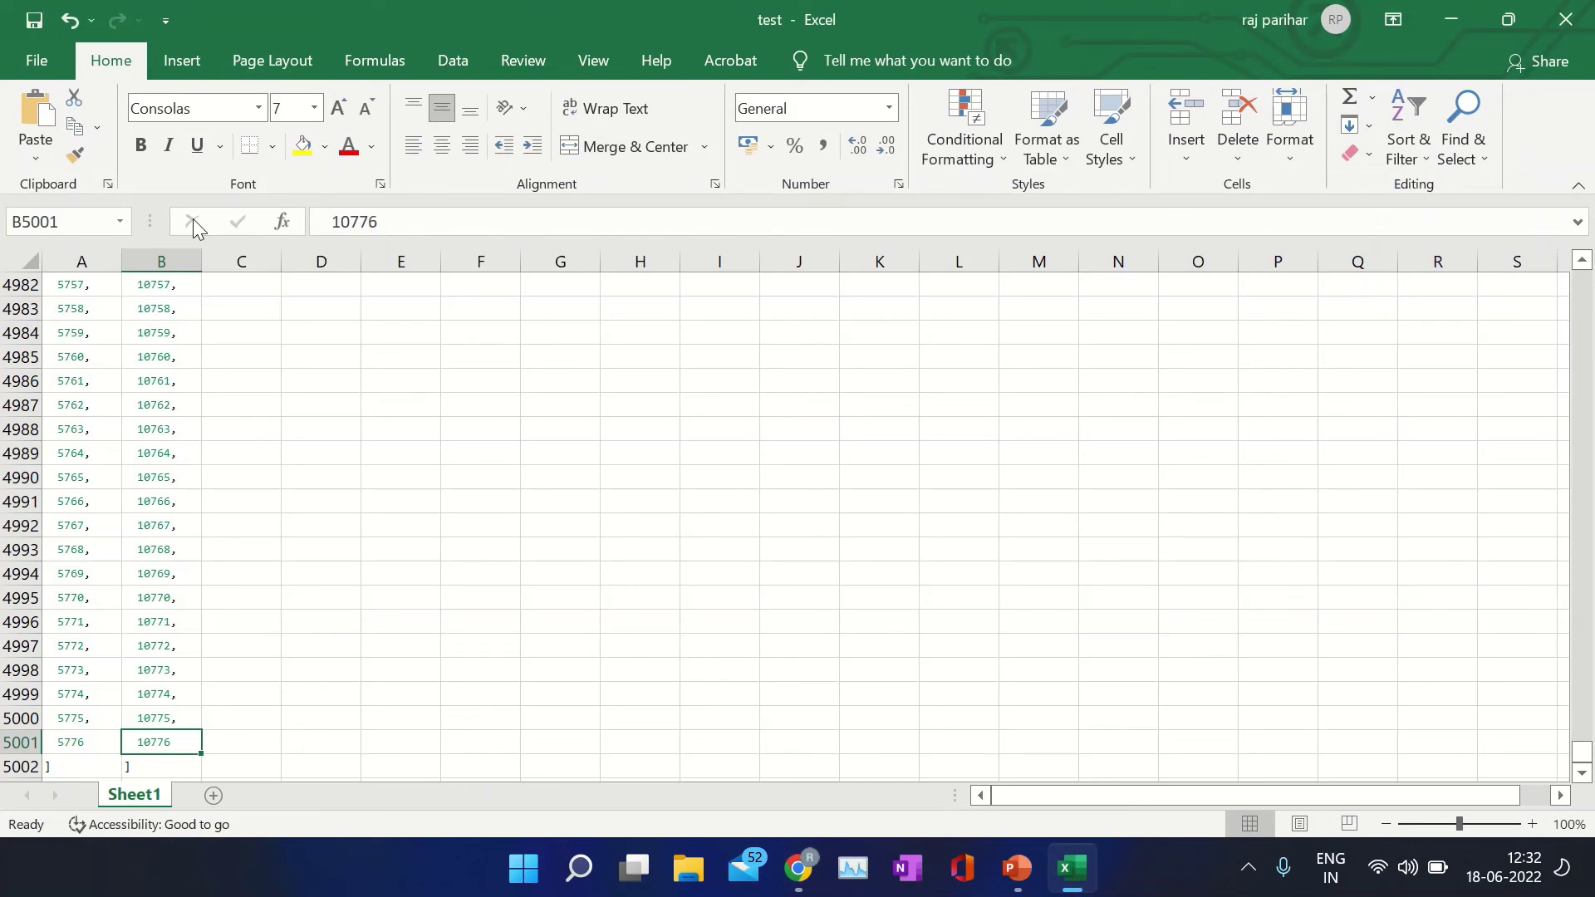
click(175, 399)
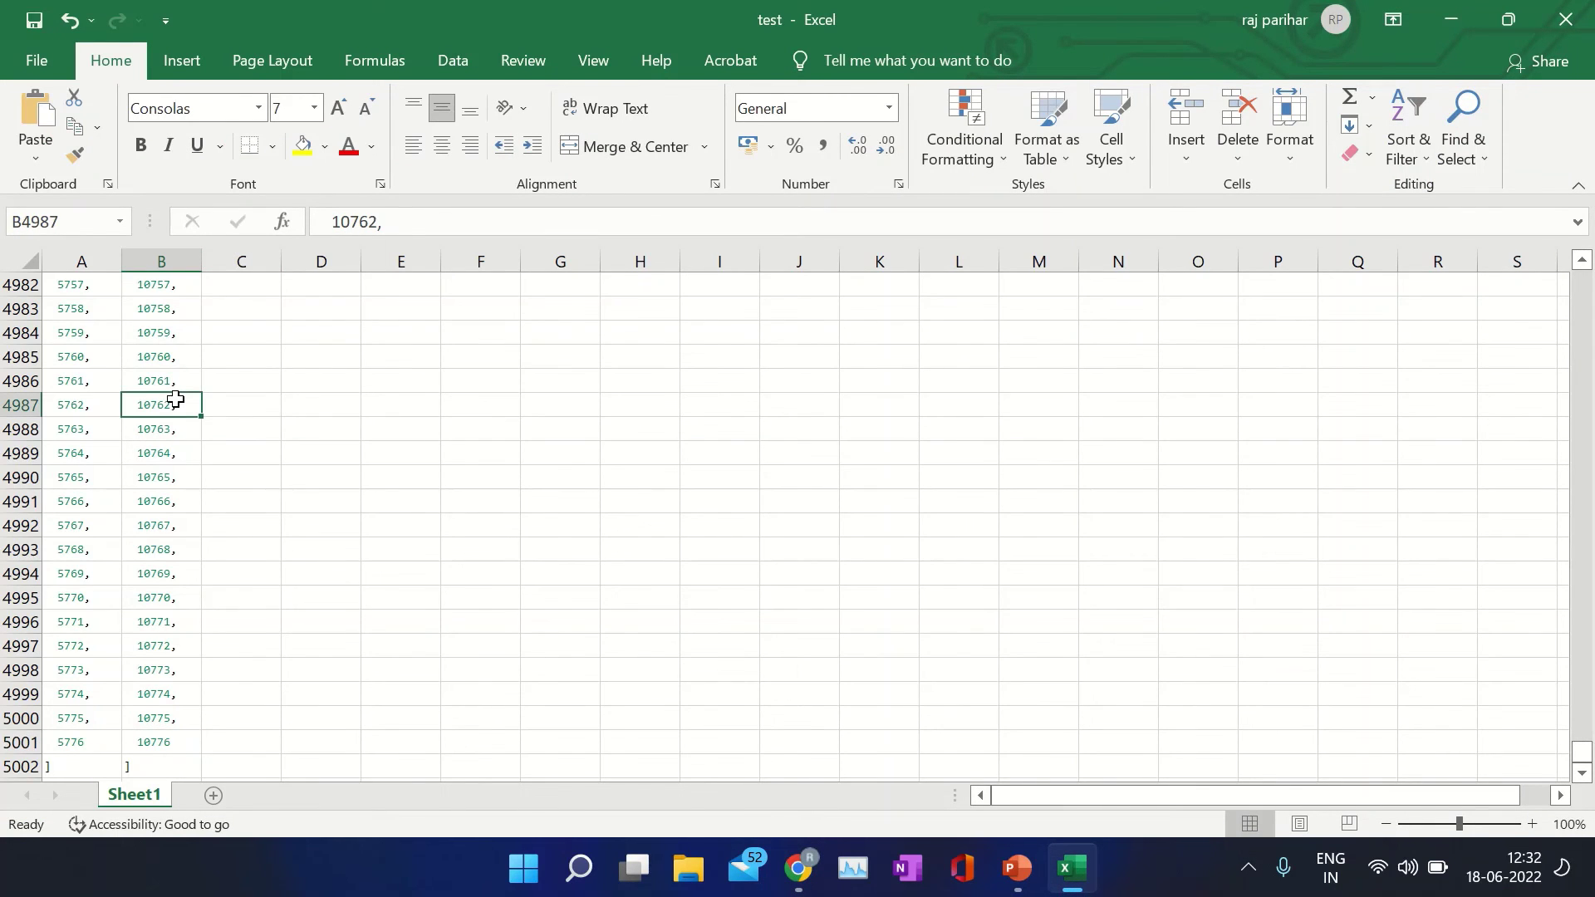
key(ctrl+Up)
key(Right)
key(ctrl+v)
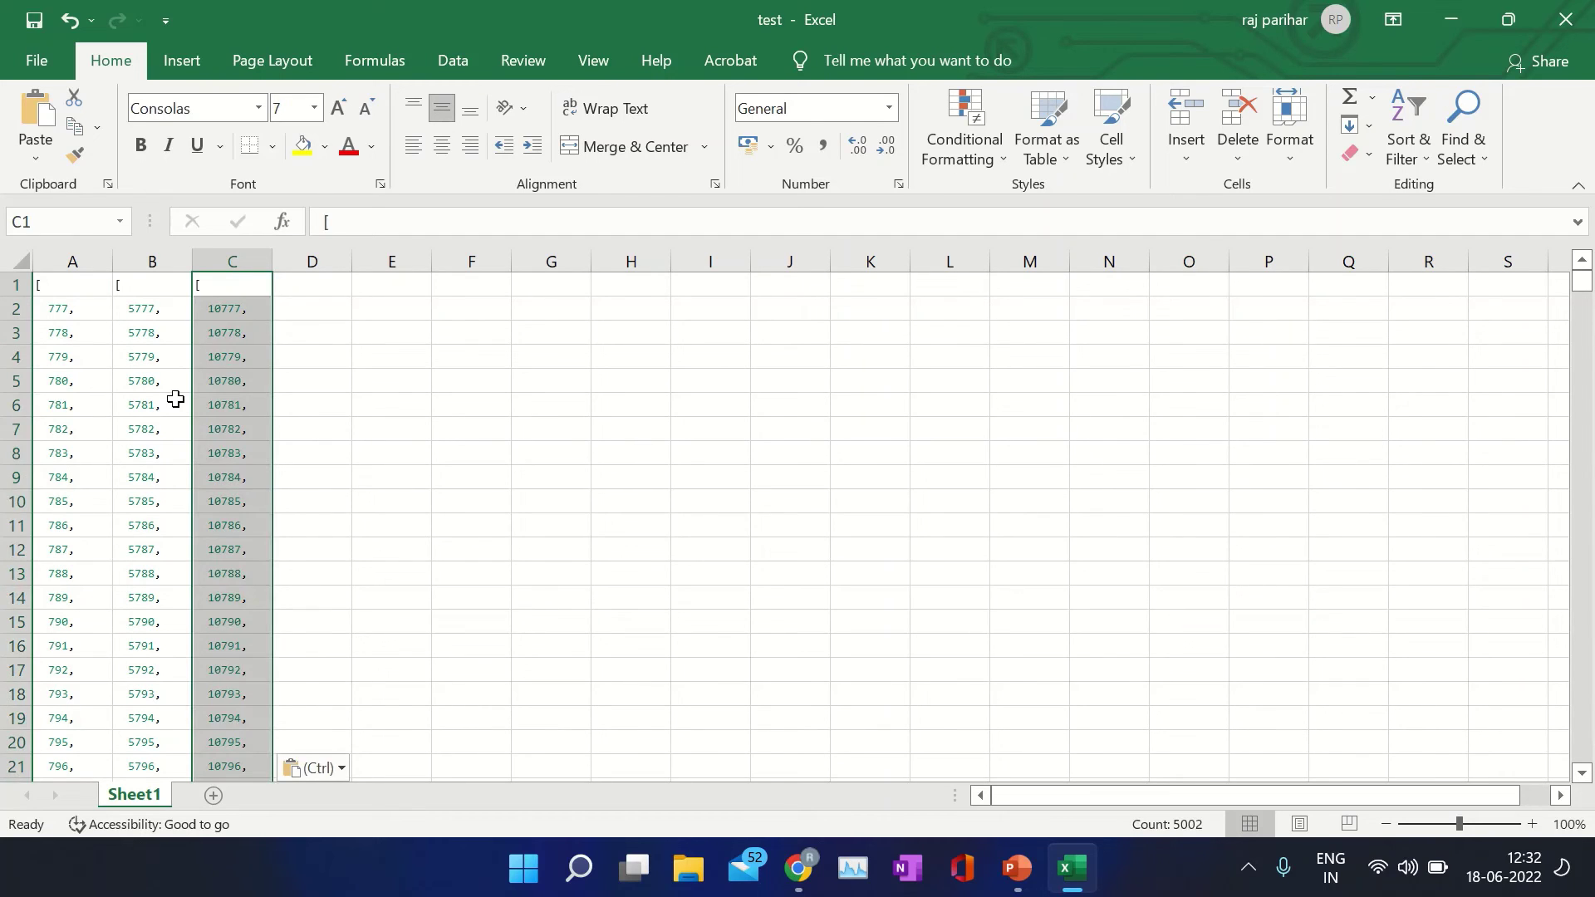
Check the first and last IDs in column C, ending on the last ID above the closing bracket.
key(Down)
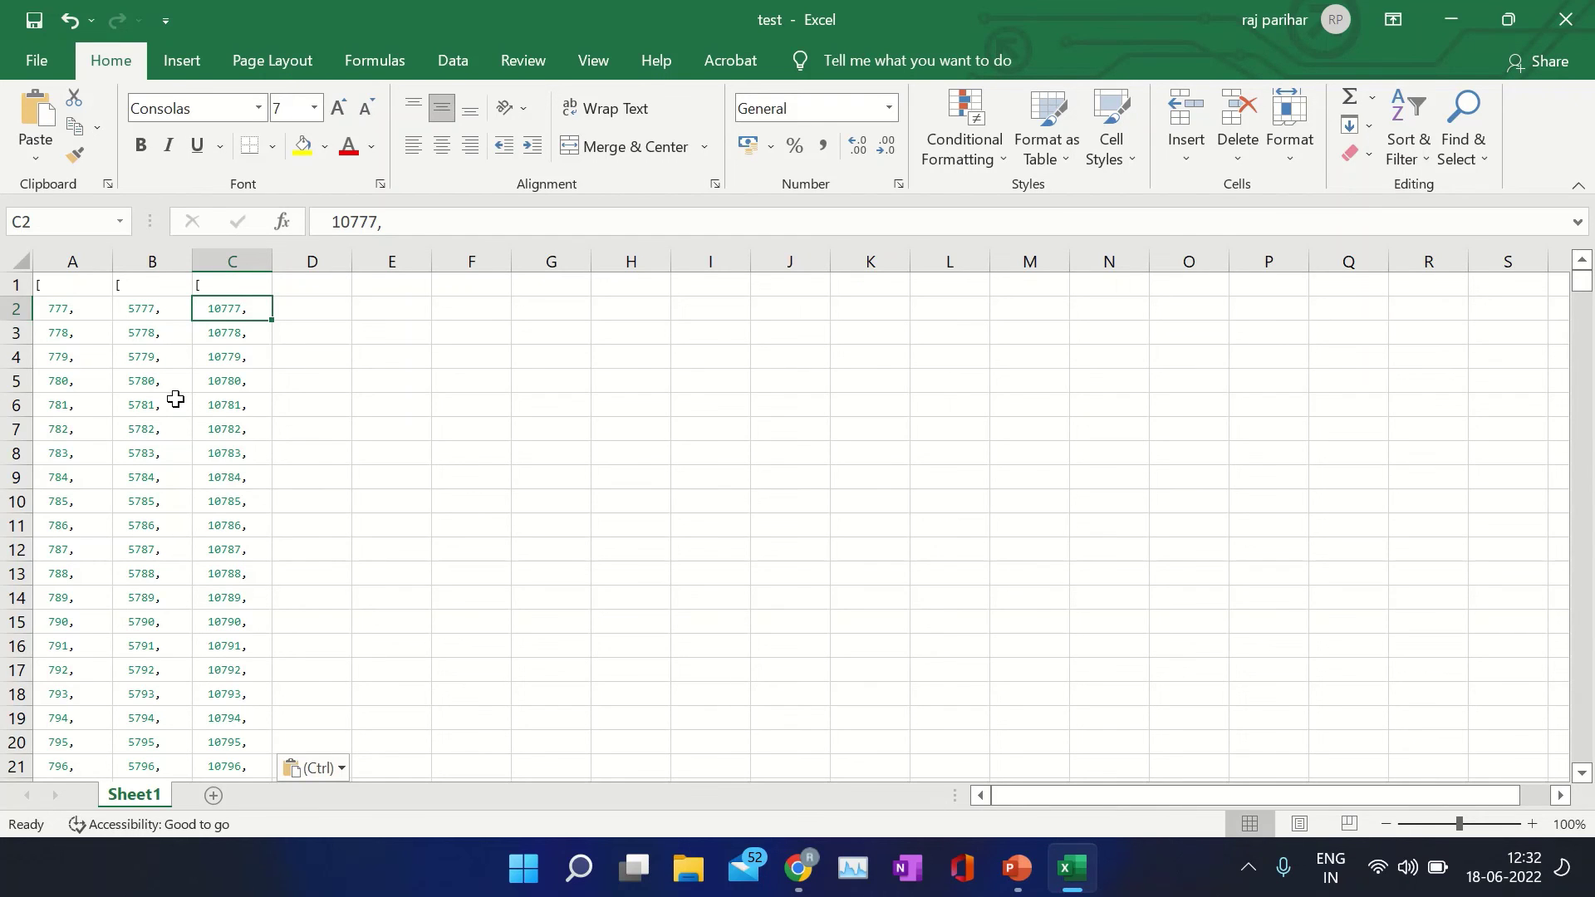
key(ctrl+Down)
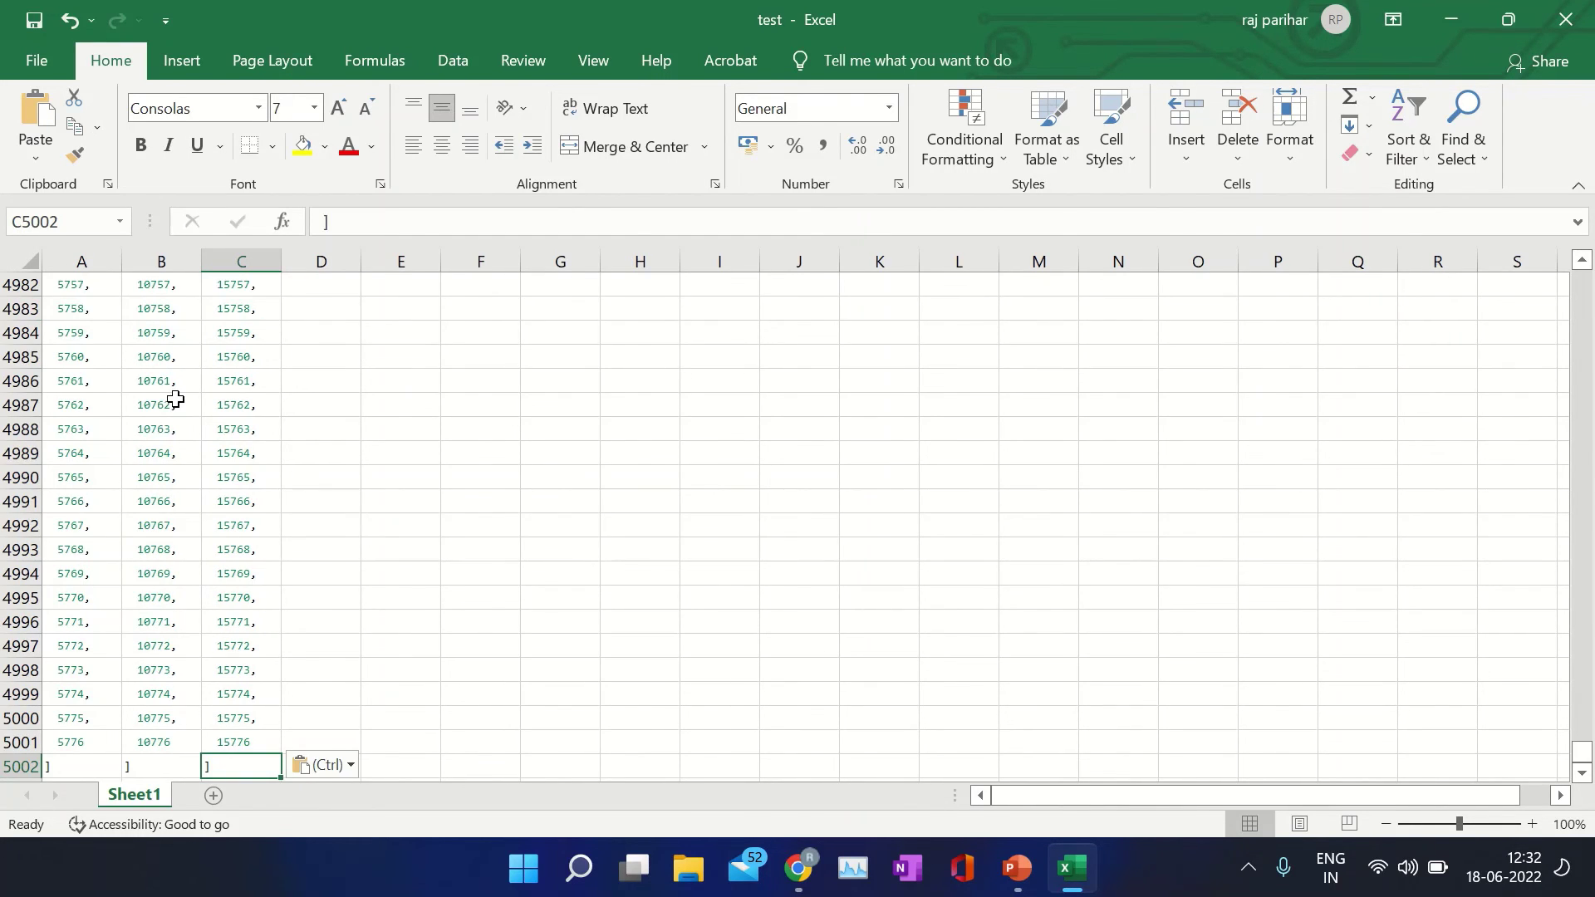
key(Up)
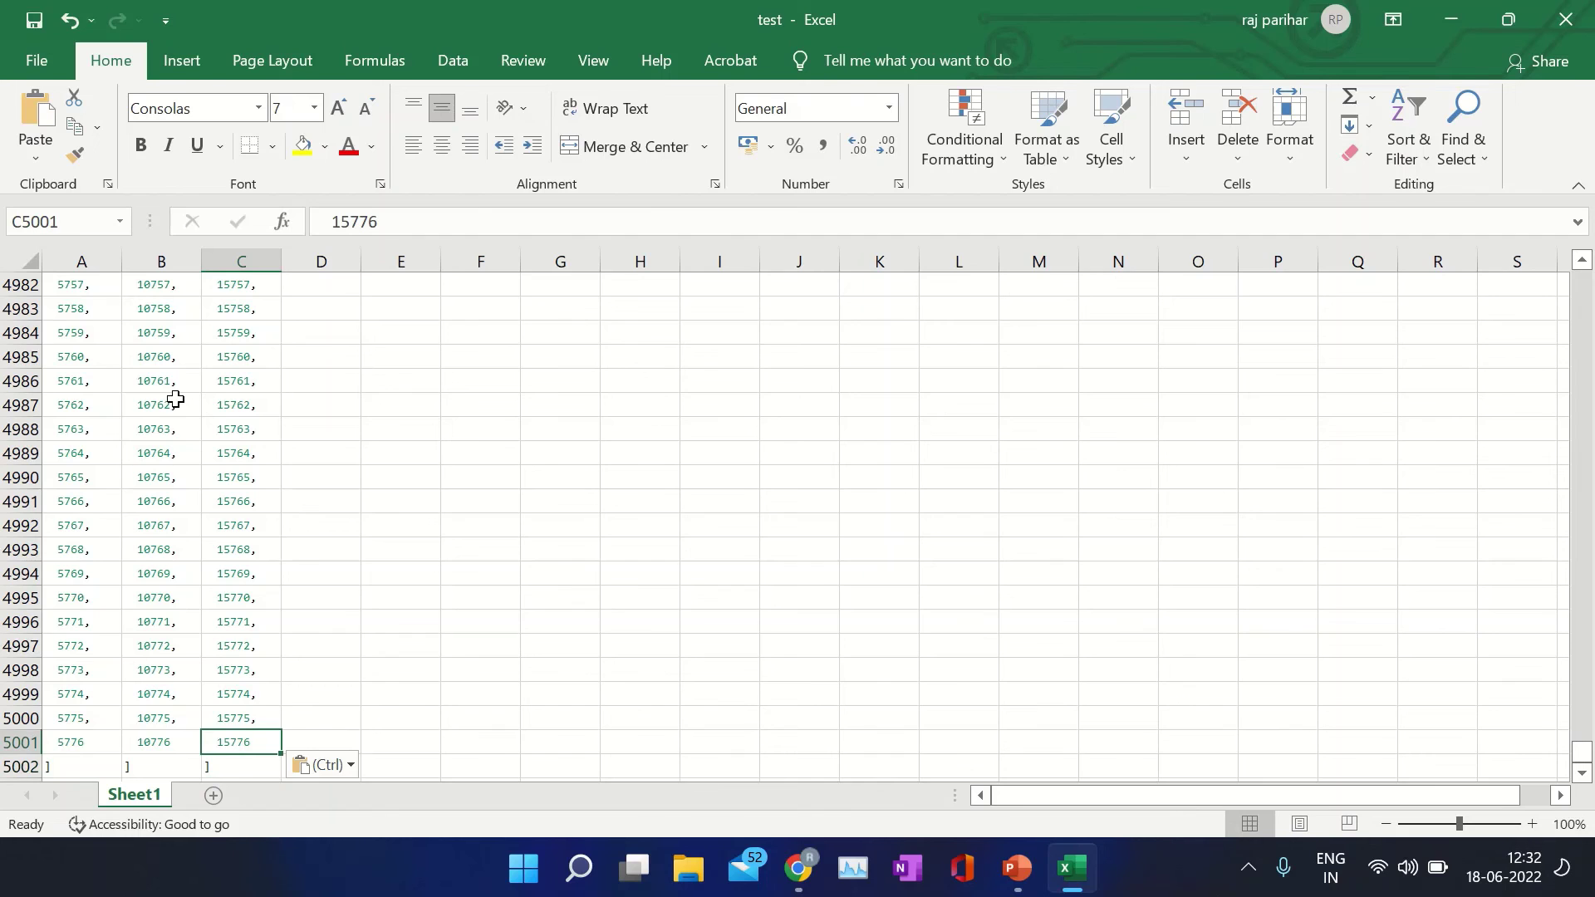
Return to the flow run, examine the third iteration's Compose output and varCount value in Set variable, and go back to the Do until loop.
click(1454, 21)
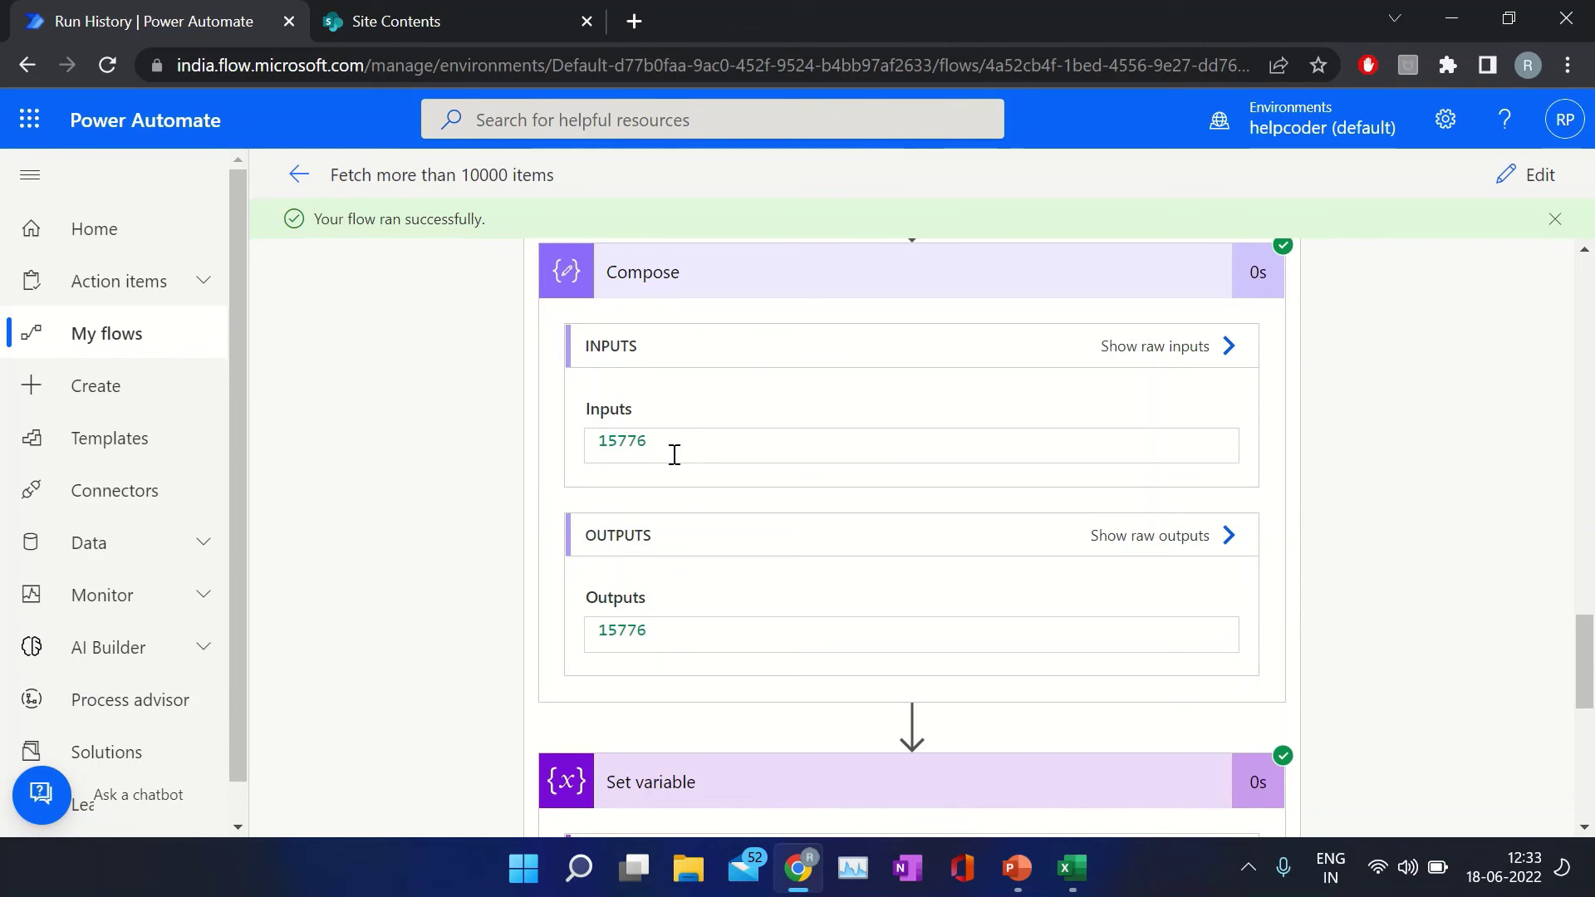
drag(1592, 665, 1592, 737)
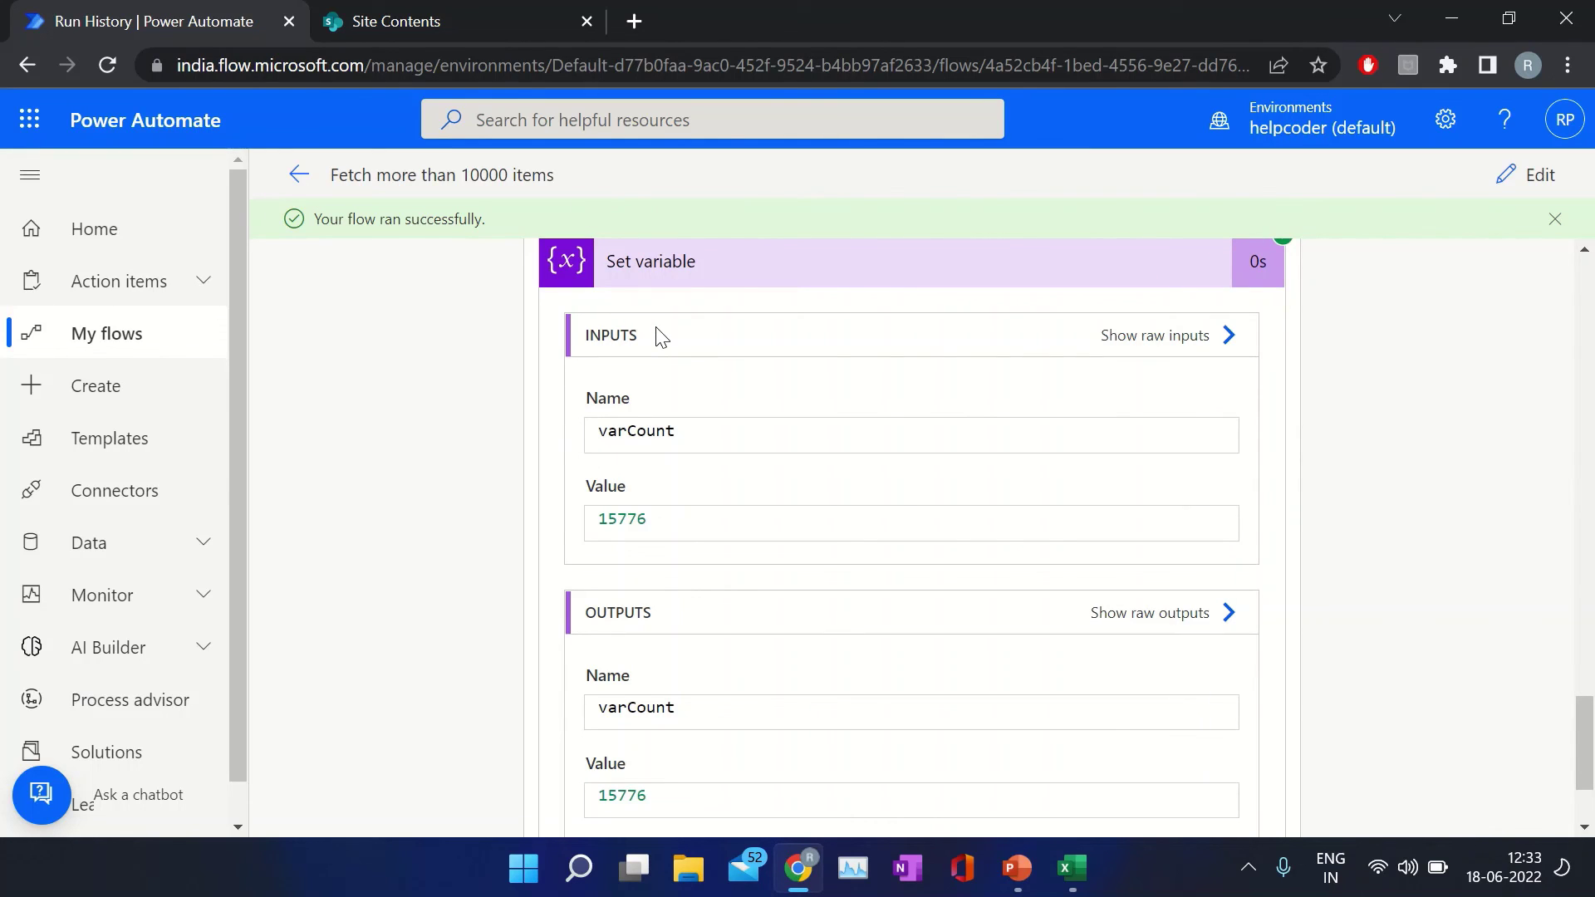
double_click(619, 520)
scroll(672, 439, up, 15)
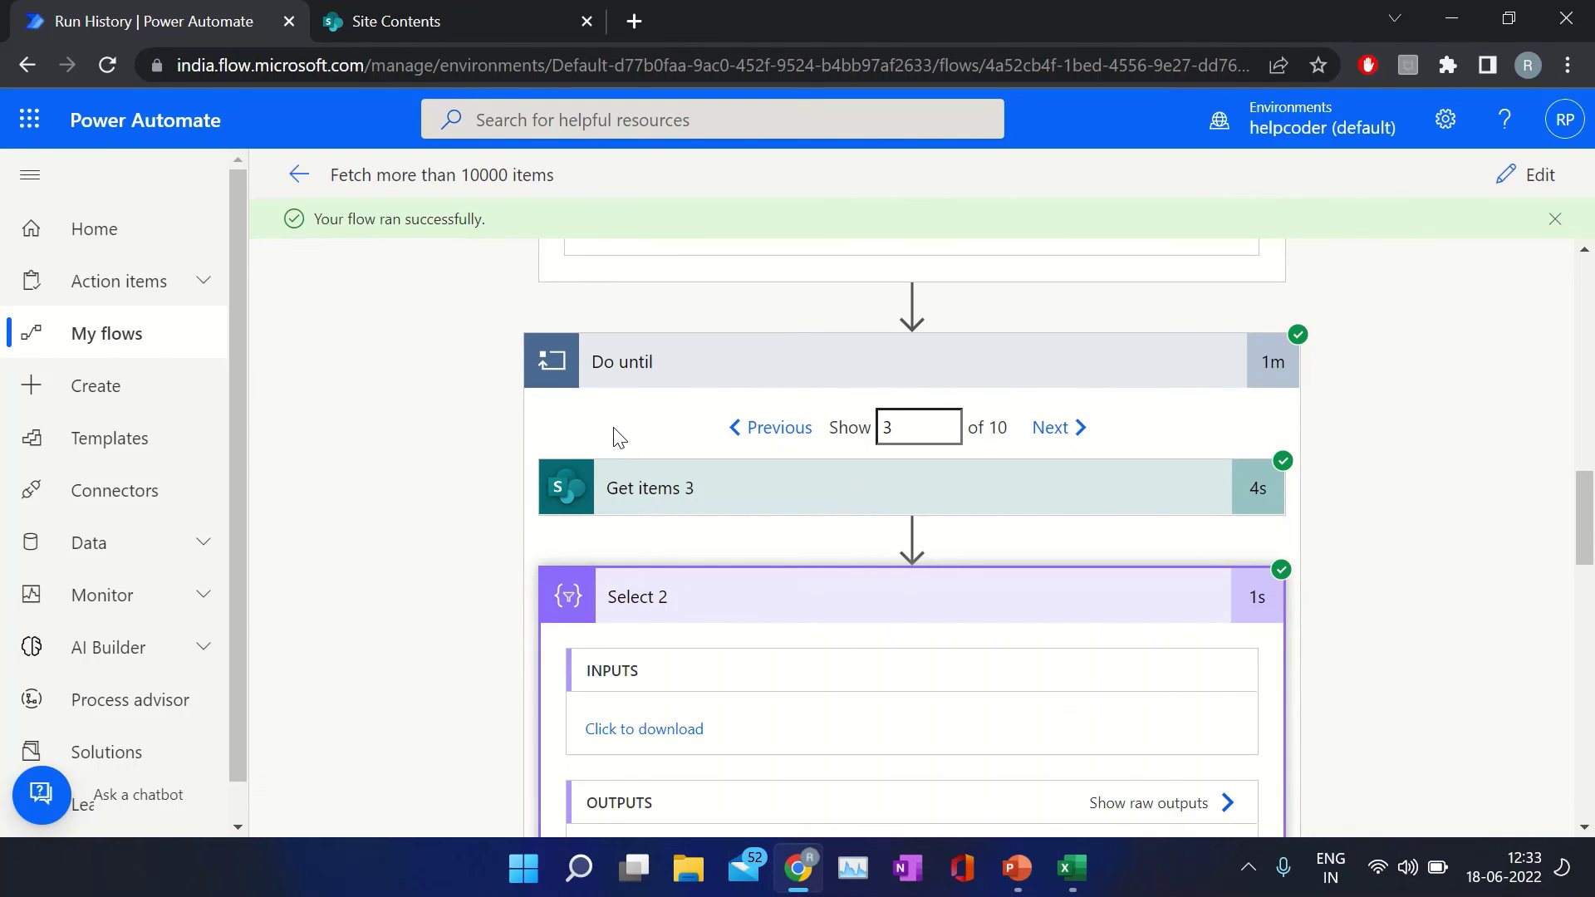
scroll(499, 490, up, 2)
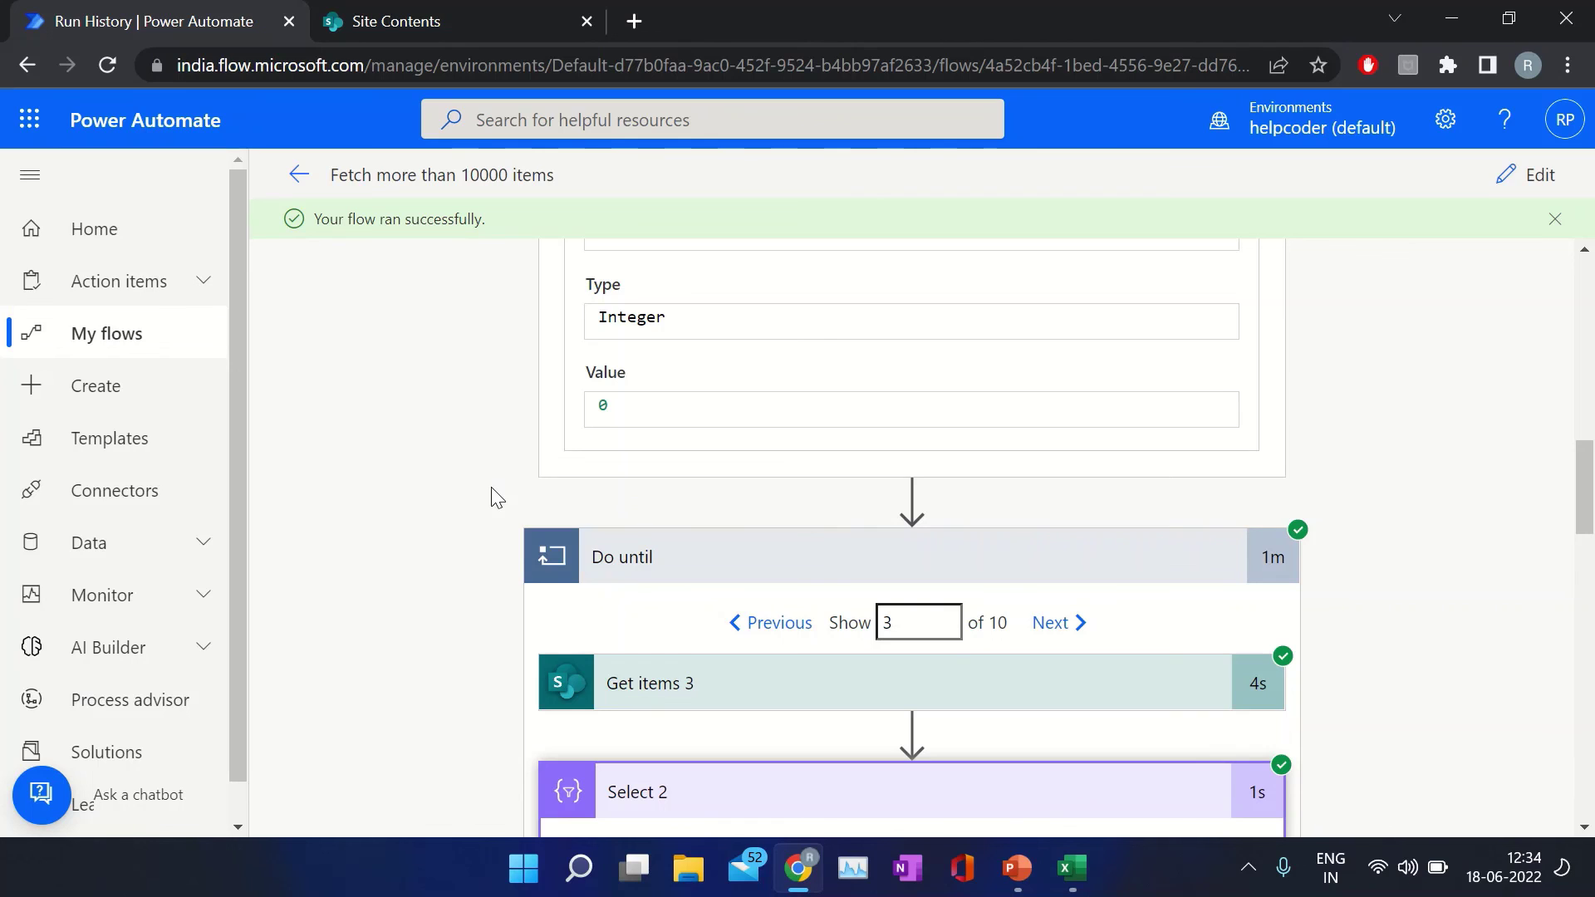